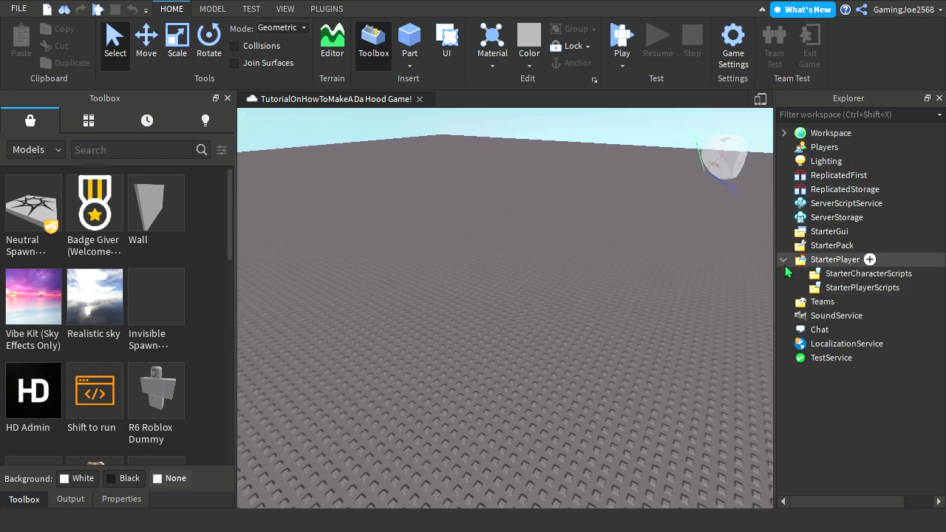
left_click(784, 135)
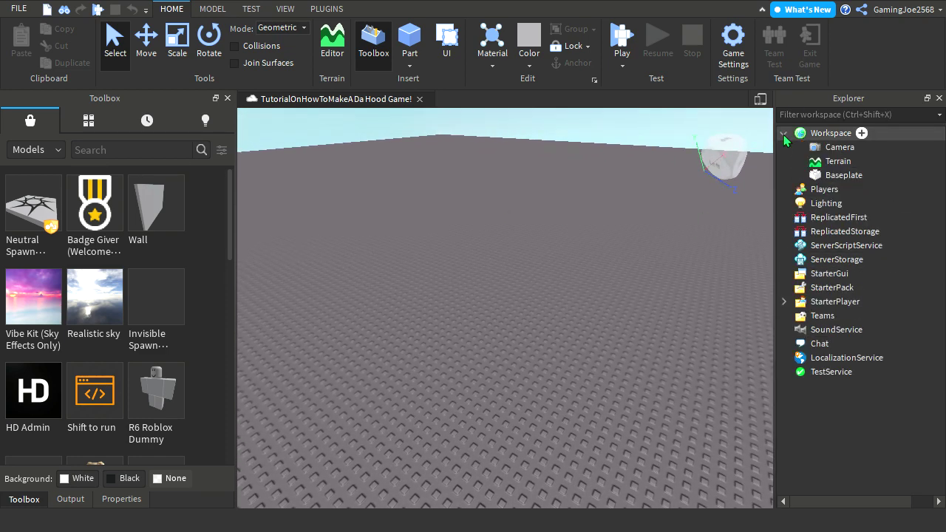
double_click(805, 134)
right_click_drag(330, 294, 330, 294)
scroll(399, 138, "down", 2)
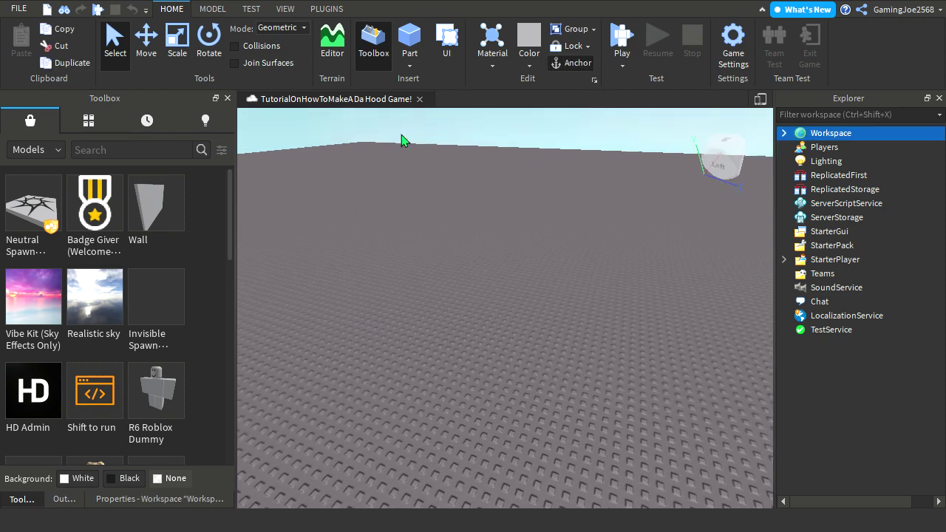
left_click(428, 146)
right_click_drag(428, 146, 435, 143)
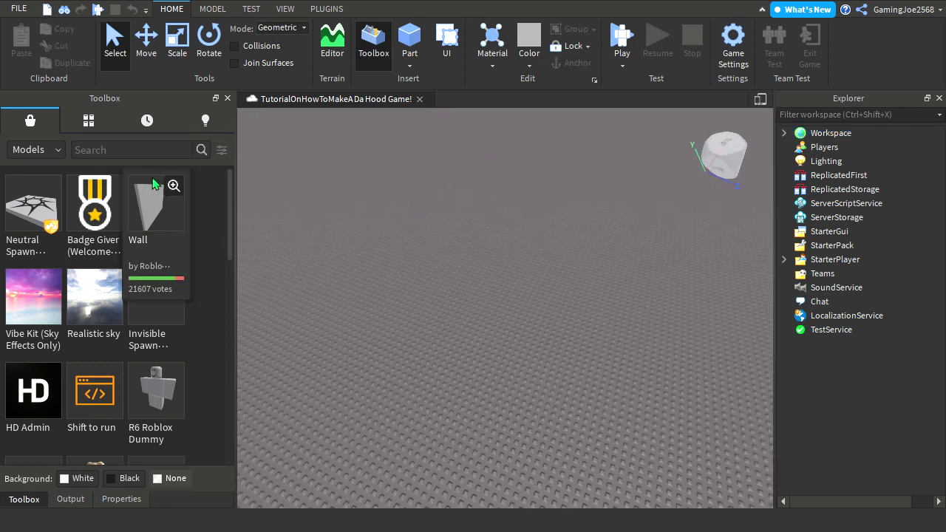
Find the "Ungroup meee" model in My Models and insert it into the place.
left_click(102, 133)
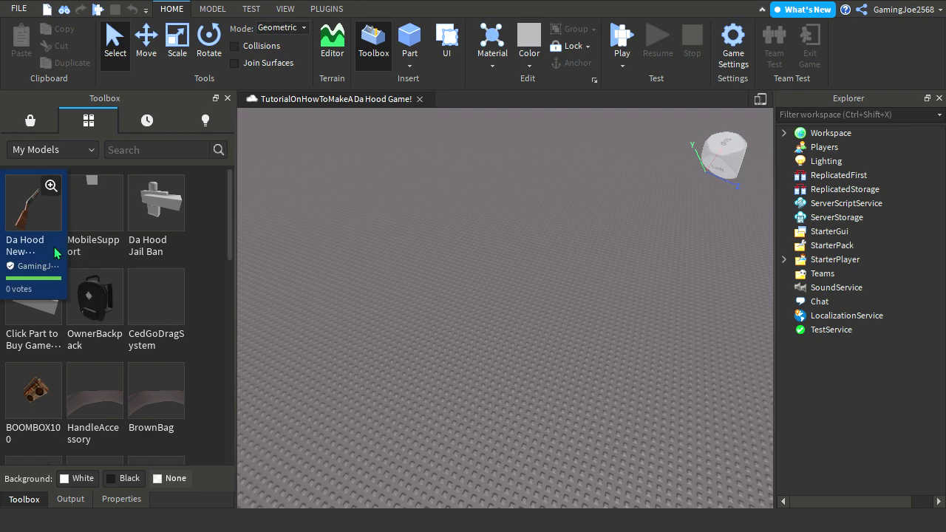
scroll(56, 249, "down", 5)
scroll(76, 252, "down", 5)
scroll(97, 235, "down", 5)
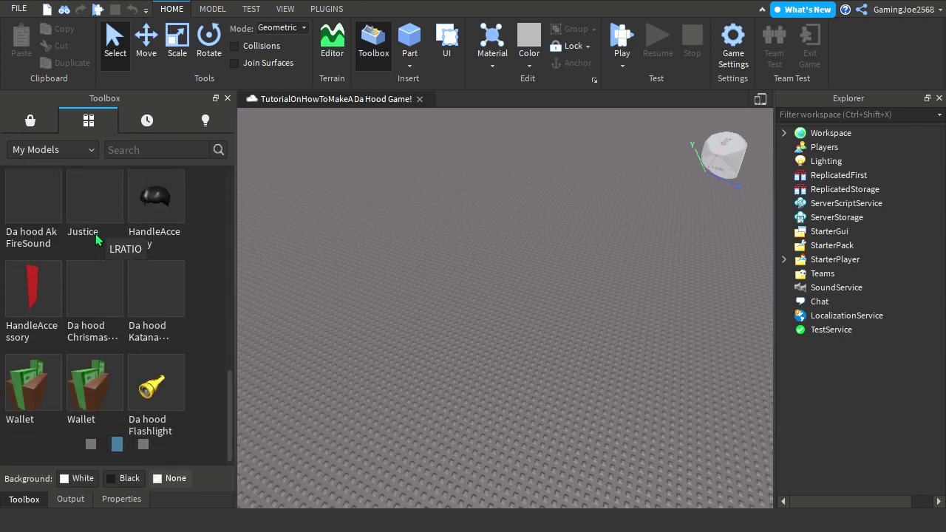
scroll(118, 276, "down", 3)
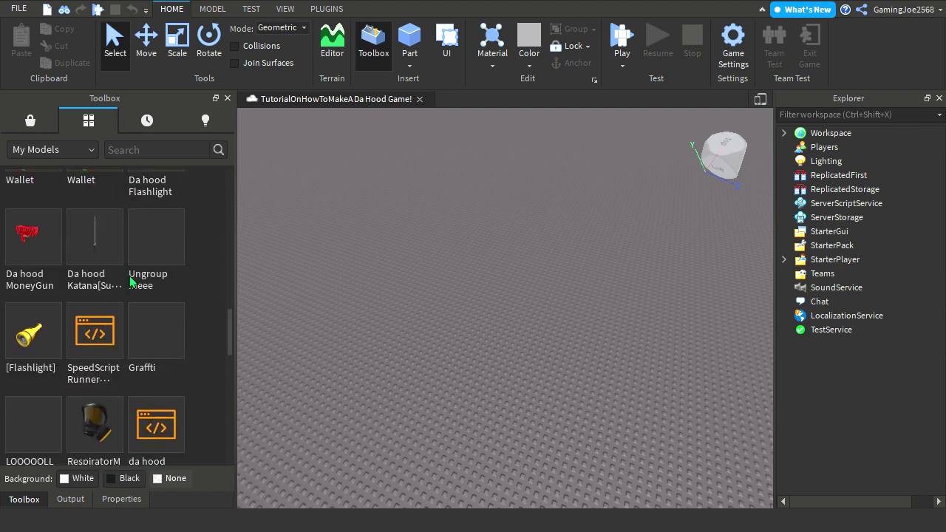
scroll(20, 334, "down", 3)
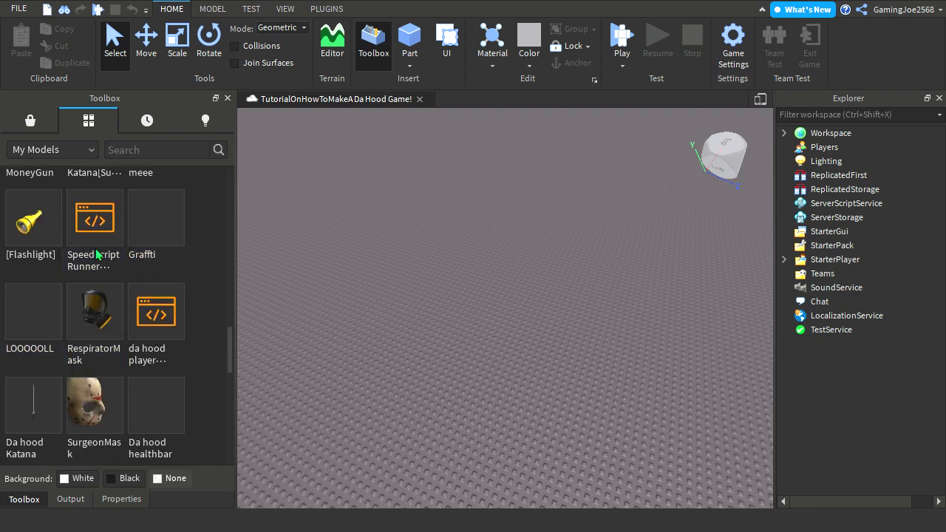
scroll(108, 288, "up", 3)
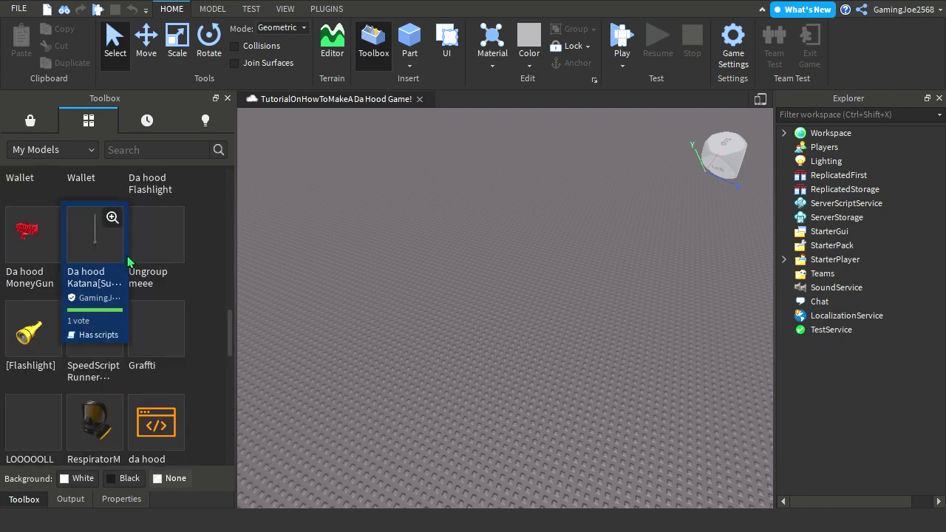
left_click_drag(372, 236, 444, 205)
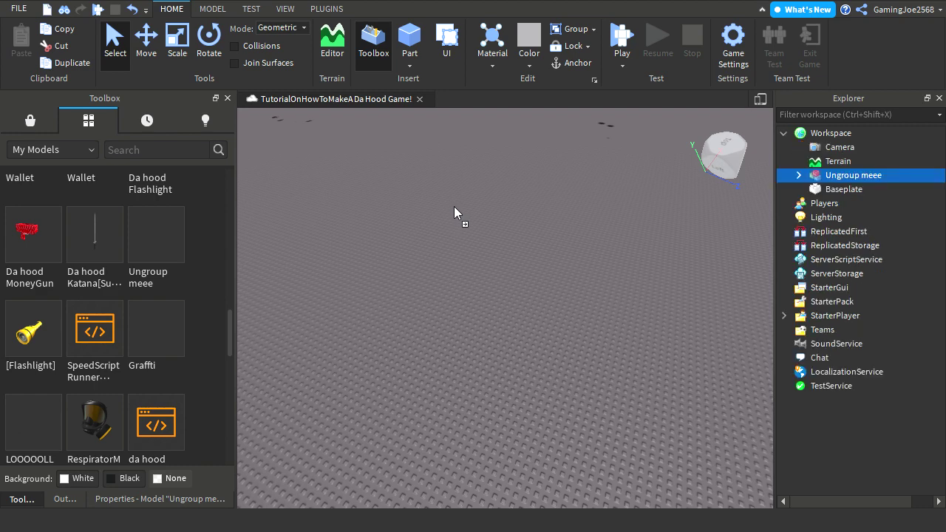
Examine the inserted model's buildings, floating shop pads and other objects above and around the baseplate.
right_click_drag(617, 302, 523, 284)
scroll(515, 176, "up", 8)
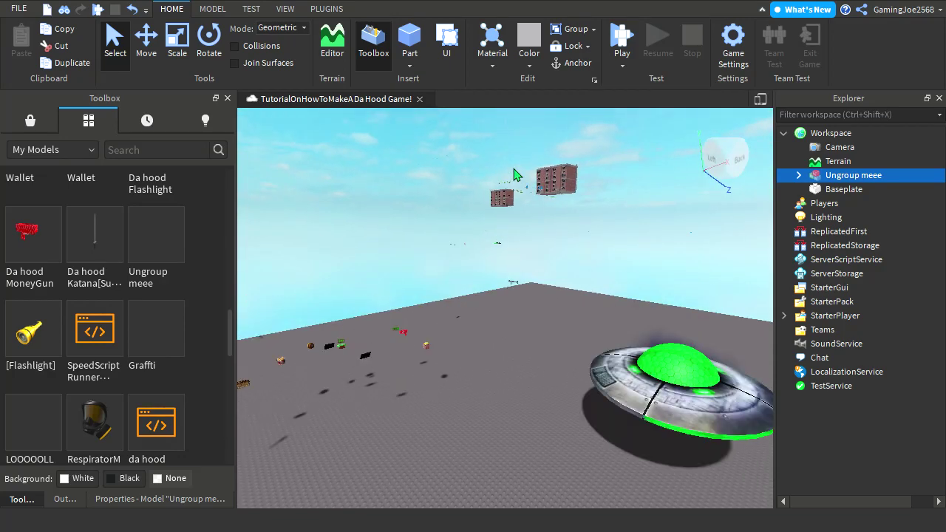
right_click_drag(510, 181, 453, 238)
scroll(453, 232, "up", 5)
scroll(453, 232, "down", 7)
scroll(453, 222, "up", 3)
scroll(453, 222, "up", 4)
scroll(453, 232, "up", 4)
scroll(455, 238, "up", 4)
scroll(453, 238, "down", 3)
key("w")
right_click_drag(517, 250, 553, 279)
key("w")
key("w")
key("w")
key("w")
key("s")
key("w")
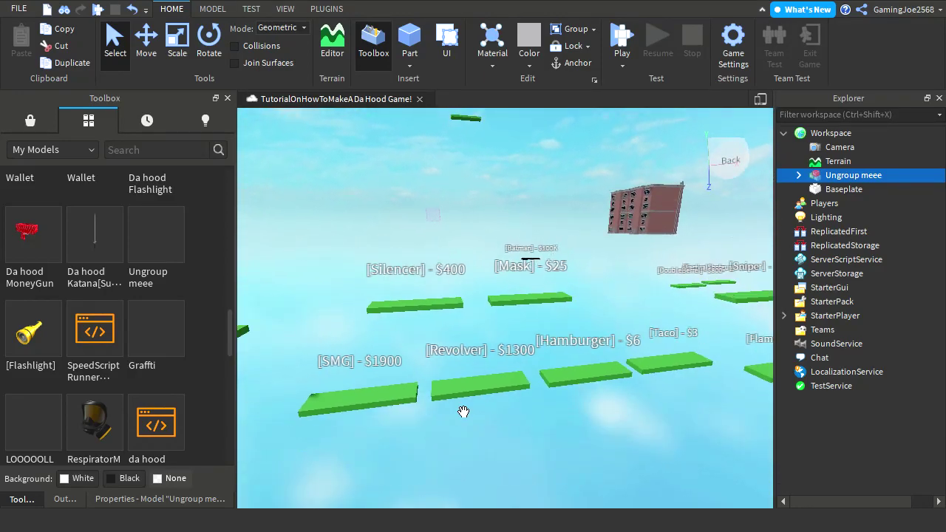
key("w")
right_click_drag(455, 372, 503, 280)
key("s")
key("w")
key("w")
key("s")
key("s")
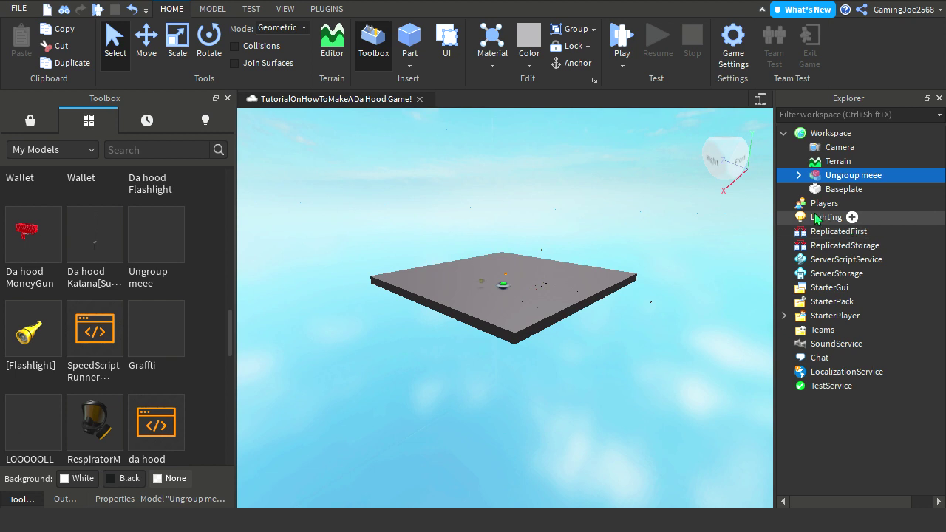
Set the Brightness of the Lighting service to 0.14.
left_click(826, 217)
left_click(140, 502)
left_click(131, 172)
left_click(170, 174)
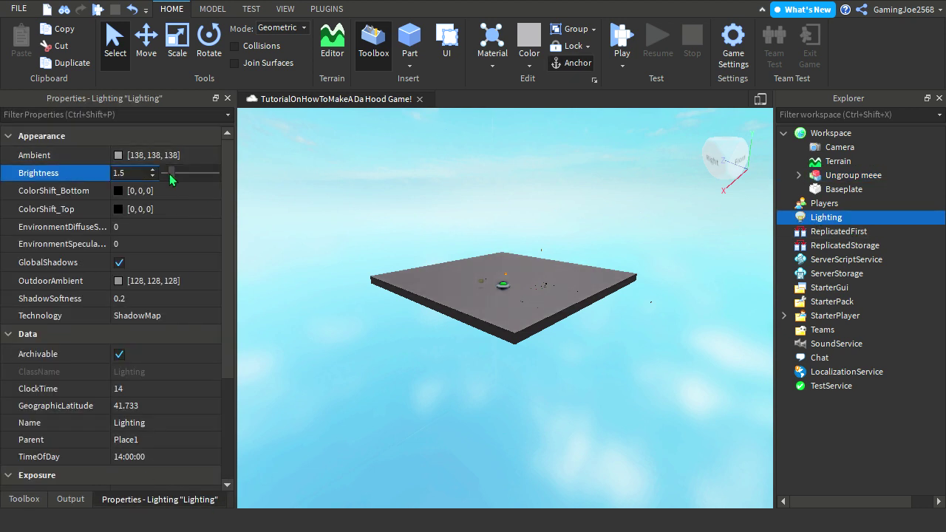
key("BackSpace")
key("BackSpace")
key("BackSpace")
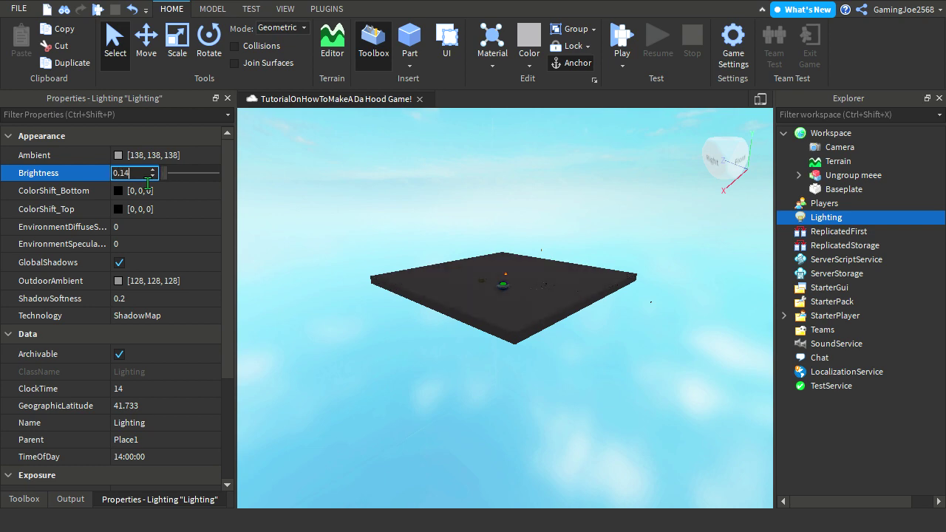
key("Return")
Ungroup the "Ungroup meee" model in the Workspace.
right_click_drag(418, 297, 491, 276)
key("w")
key("w")
key("w")
key("w")
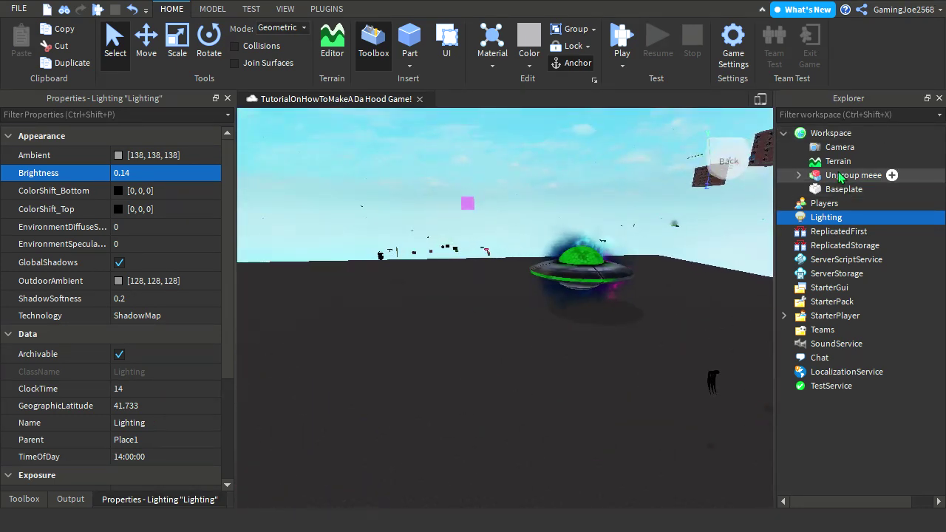
left_click(839, 177)
left_click(799, 177)
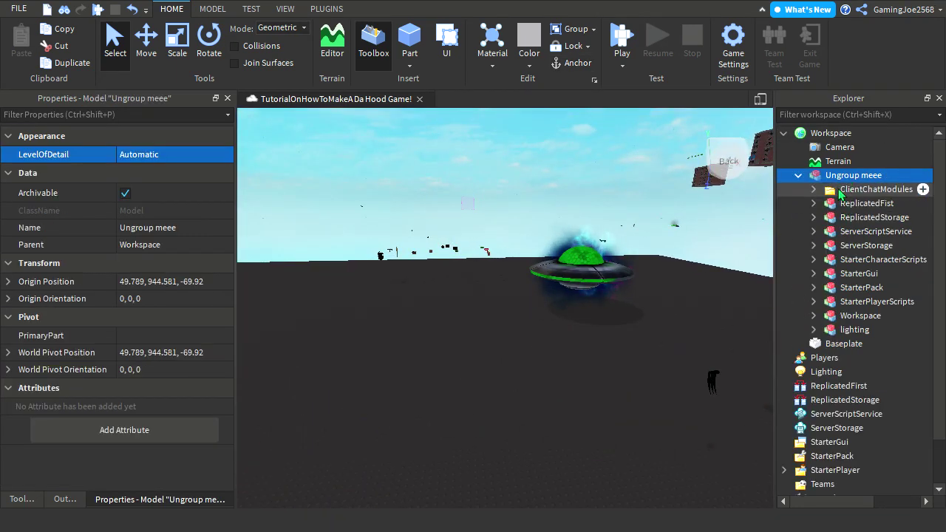
key("ctrl+u")
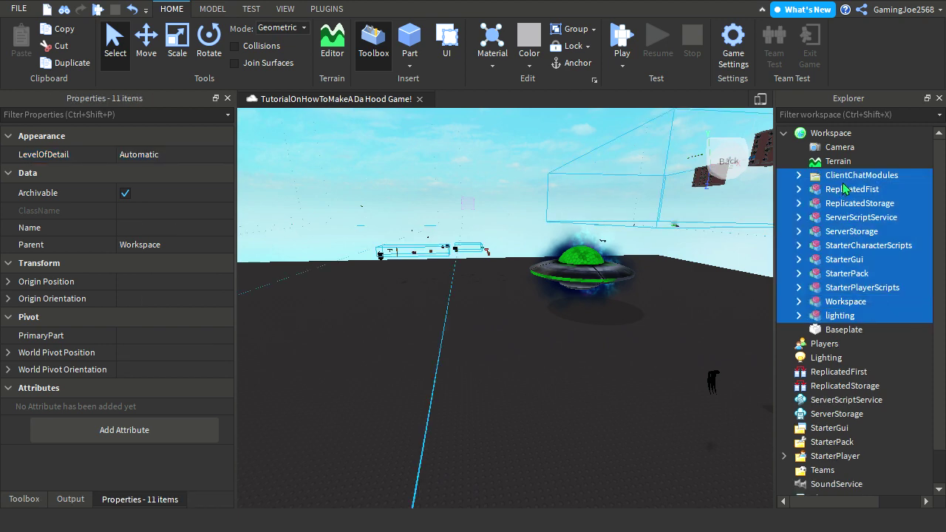
Move the ClientChatModules folder from the Workspace into the Chat service.
left_click(835, 344)
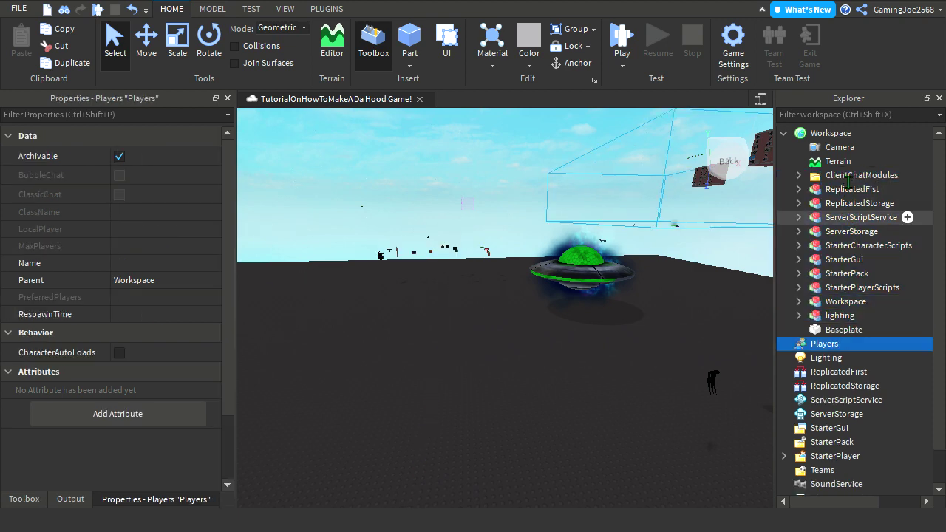
left_click(832, 148)
left_click(835, 175)
left_click_drag(837, 177, 821, 460)
scroll(846, 354, "up", 2)
Move the ReplicatedFist model into ReplicatedFirst and the ReplicatedStorage model into the ReplicatedStorage service, and ungroup both.
left_click_drag(857, 177, 843, 358)
left_click_drag(848, 199, 851, 372)
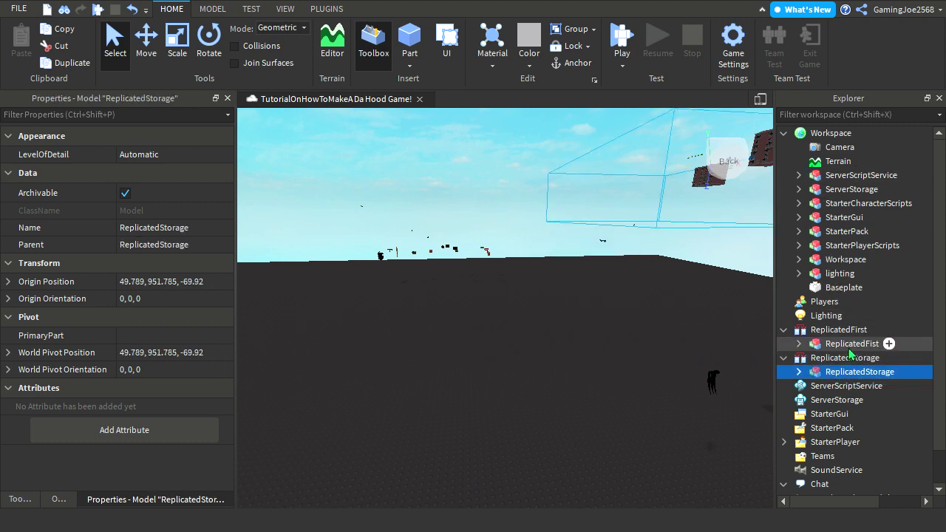
left_click(849, 344)
key("ctrl+u")
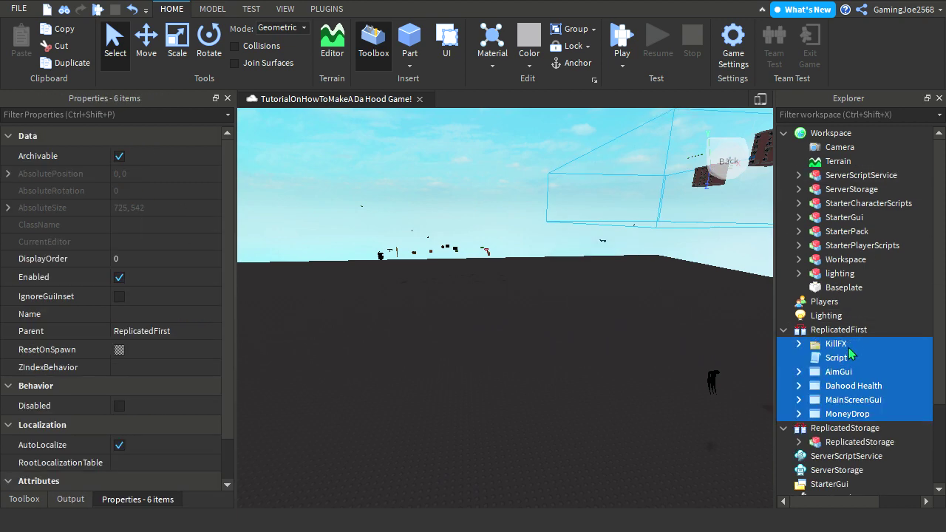
left_click(839, 330)
scroll(838, 336, "down", 3)
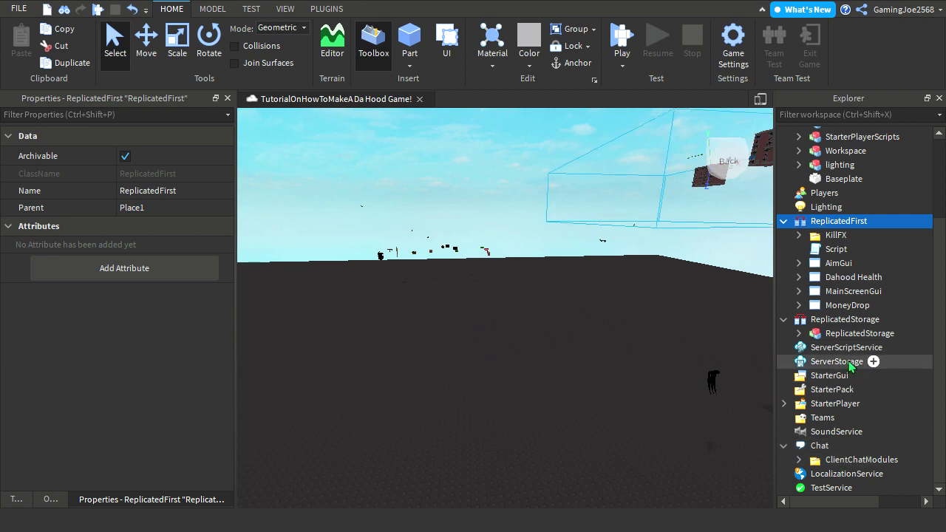
left_click(853, 336)
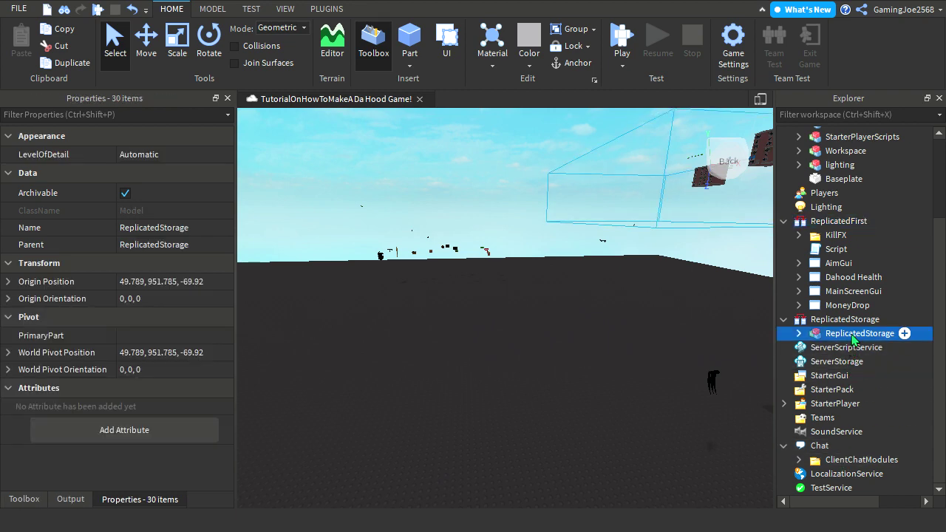
key("ctrl+u")
scroll(840, 335, "up", 10)
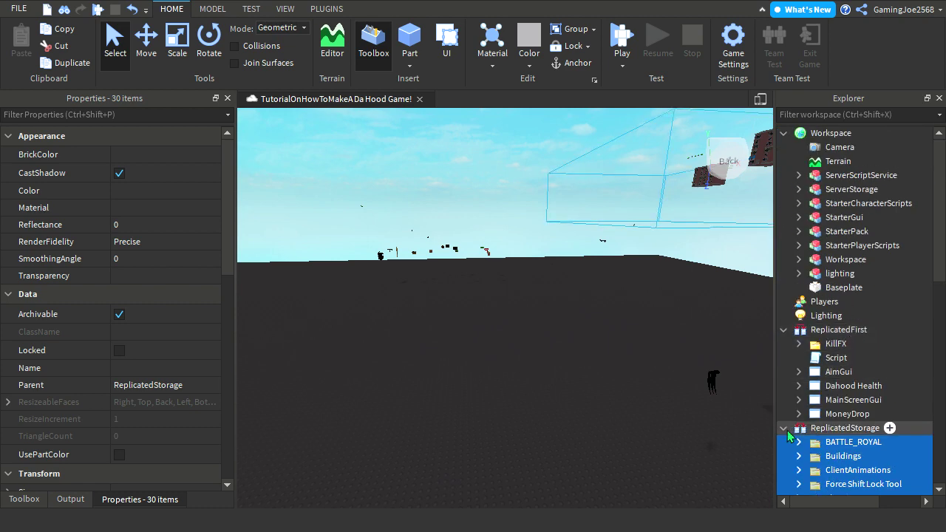
left_click(784, 429)
left_click(784, 330)
Move the ServerScriptService model from the Workspace into the ServerScriptService service and ungroup it there.
left_click_drag(827, 183, 826, 358)
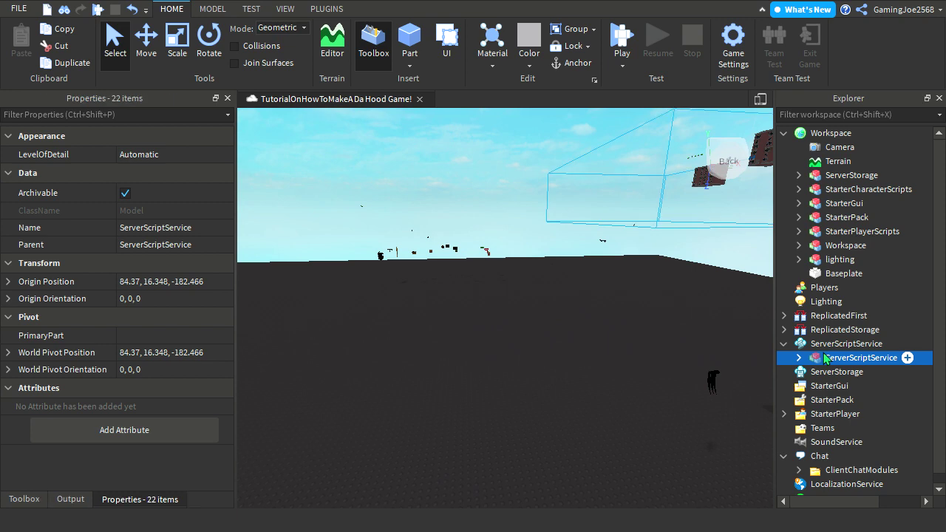
key("ctrl+u")
scroll(824, 355, "up", 4)
left_click(784, 345)
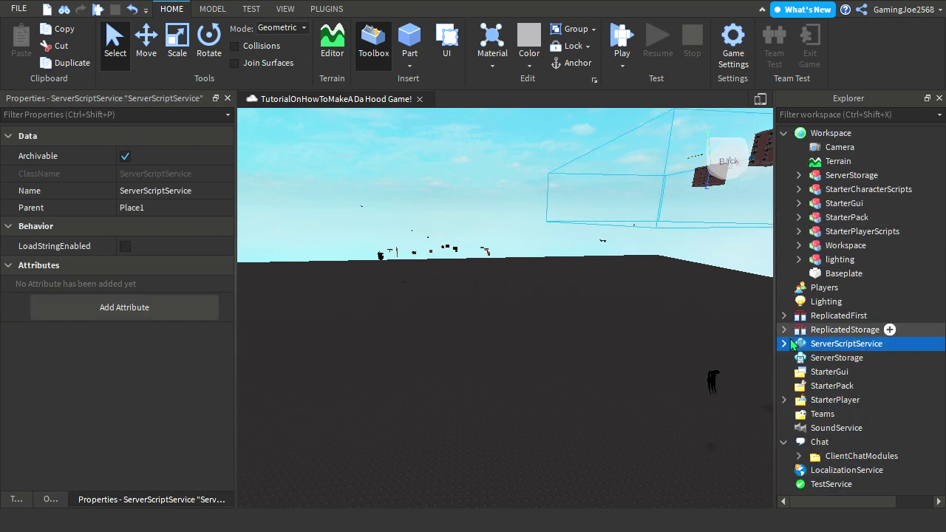
Move the StarterGui model from the Workspace into the StarterGui service and ungroup it there.
left_click_drag(844, 212, 820, 373)
key("ctrl+u")
scroll(818, 372, "up", 5)
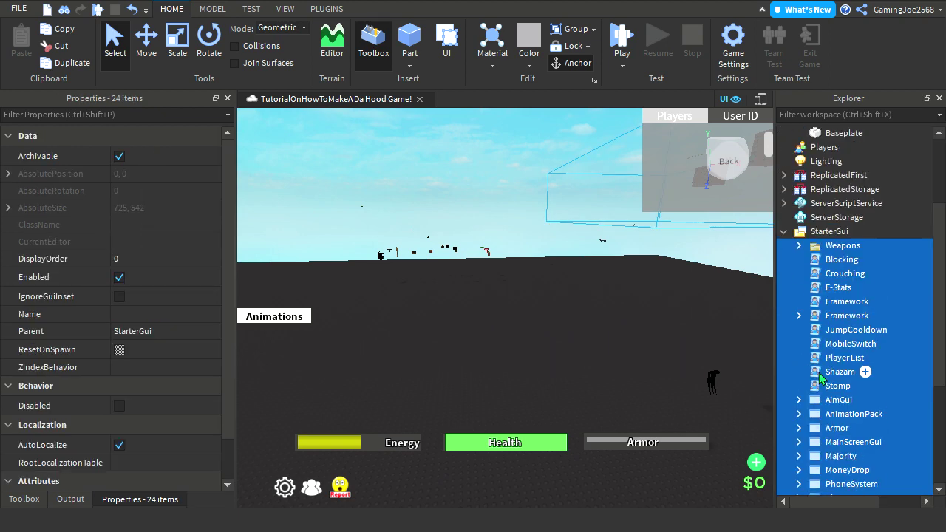
left_click(815, 359)
left_click(786, 359)
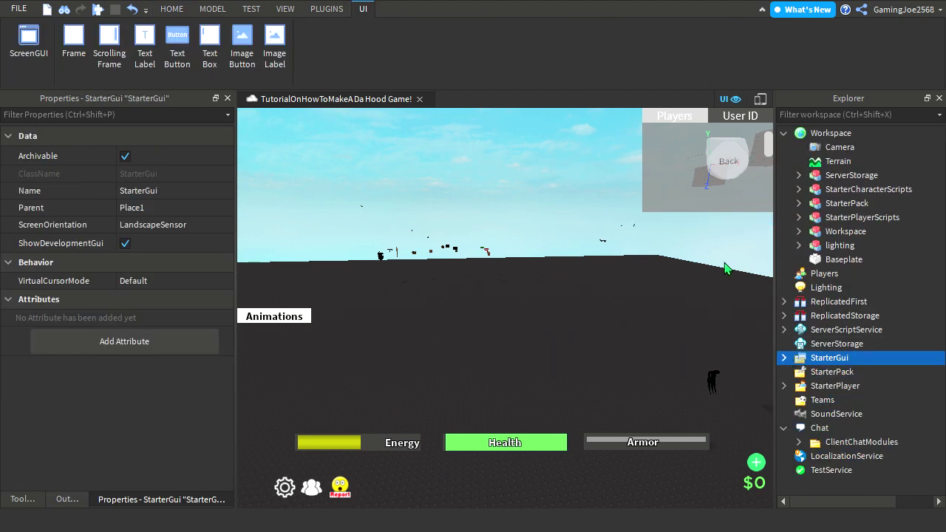
Move the ServerStorage model from the Workspace into the ServerStorage service and ungroup it there.
left_click_drag(847, 181, 864, 346)
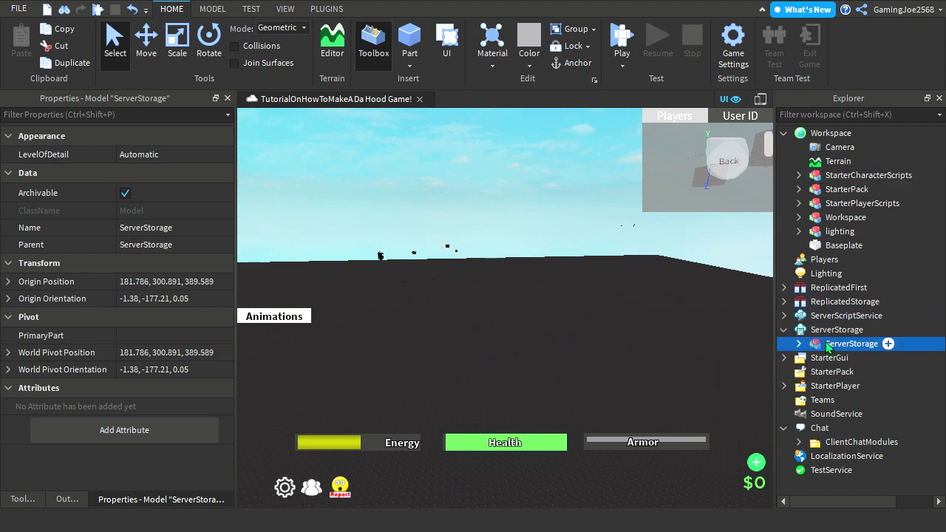
key("ctrl+u")
left_click(836, 209)
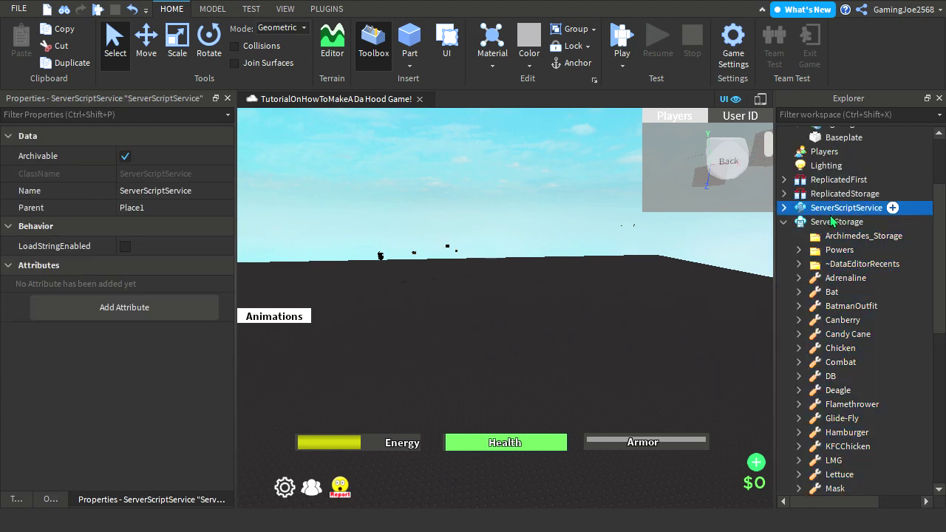
left_click(821, 222)
left_click(784, 221)
Move the lighting model from the Workspace into the Lighting service and ungroup it there.
left_click_drag(840, 236, 826, 275)
key("ctrl+u")
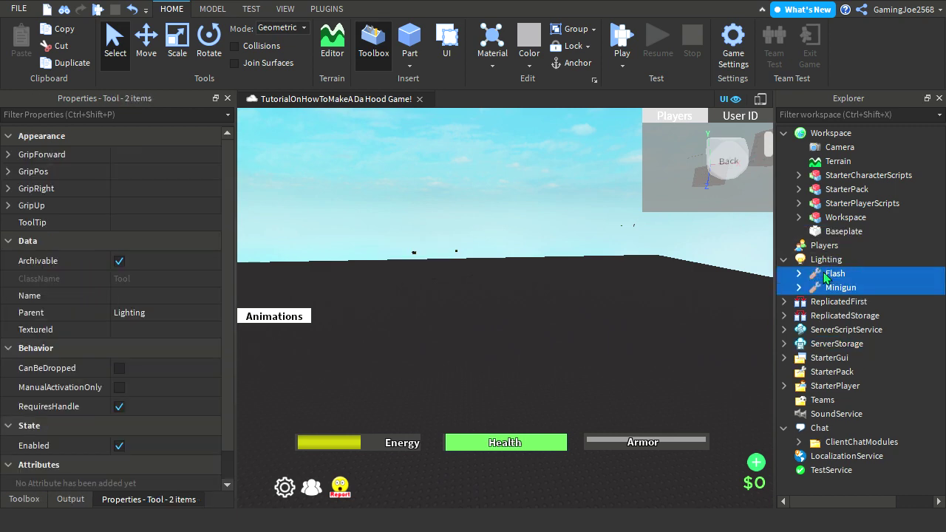
left_click(830, 261)
left_click(830, 275)
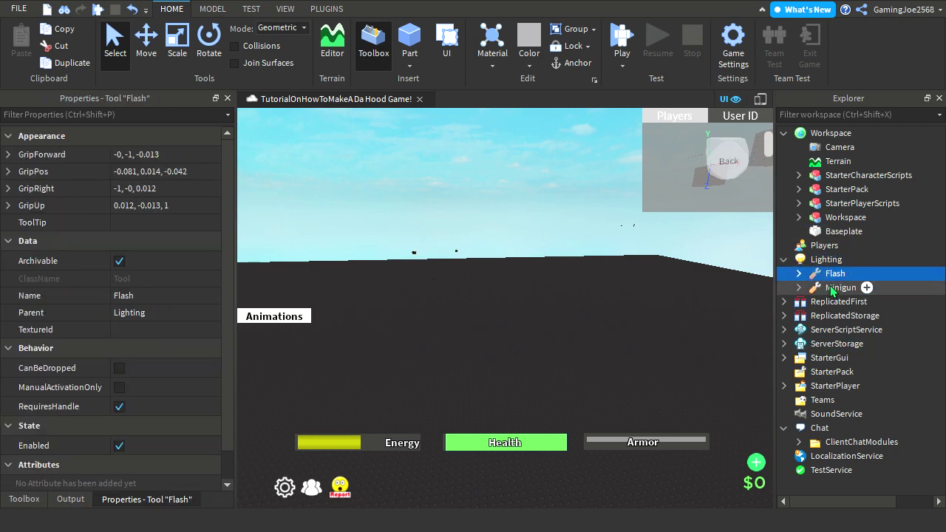
left_click(831, 285)
left_click(839, 219)
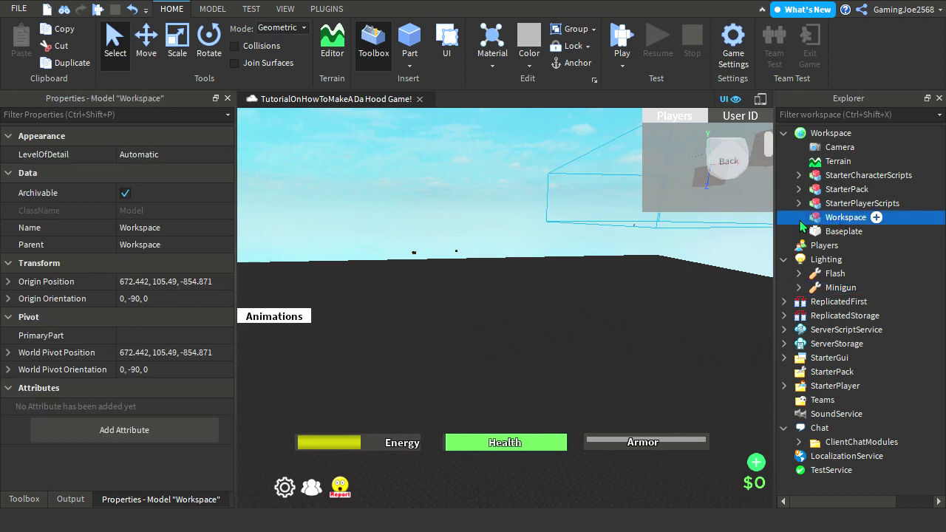
left_click(799, 218)
left_click(799, 219)
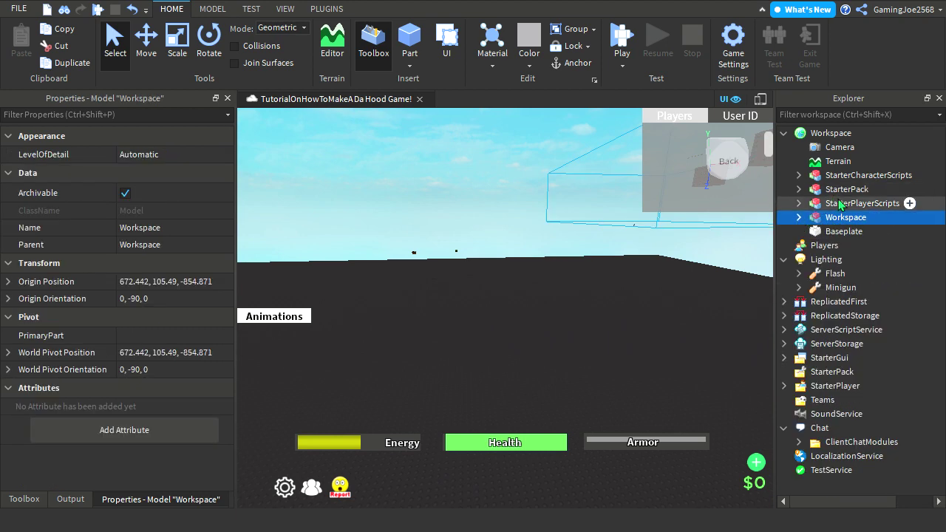
Move the StarterPlayerScripts model into the StarterPlayerScripts folder under StarterPlayer and ungroup it there.
left_click(839, 207)
left_click_drag(838, 207, 842, 386)
left_click_drag(862, 420, 837, 416)
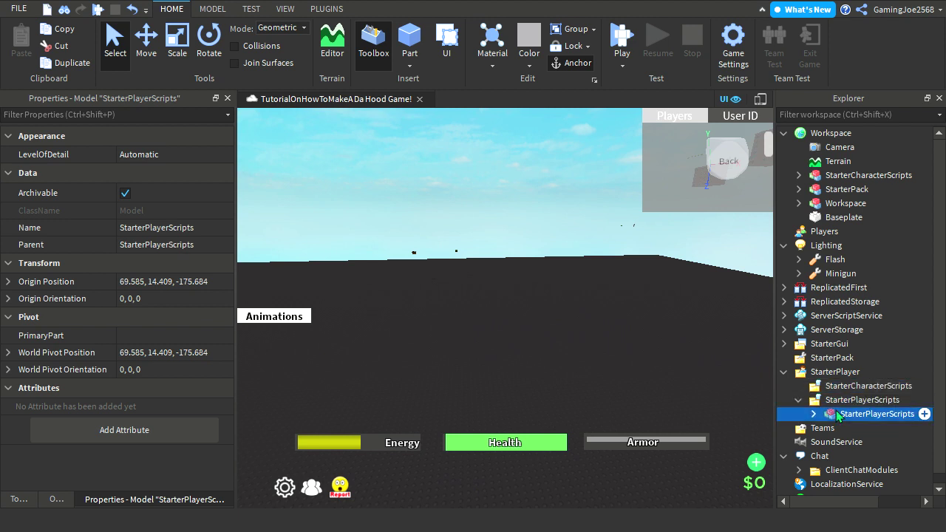
key("ctrl+u")
left_click(798, 400)
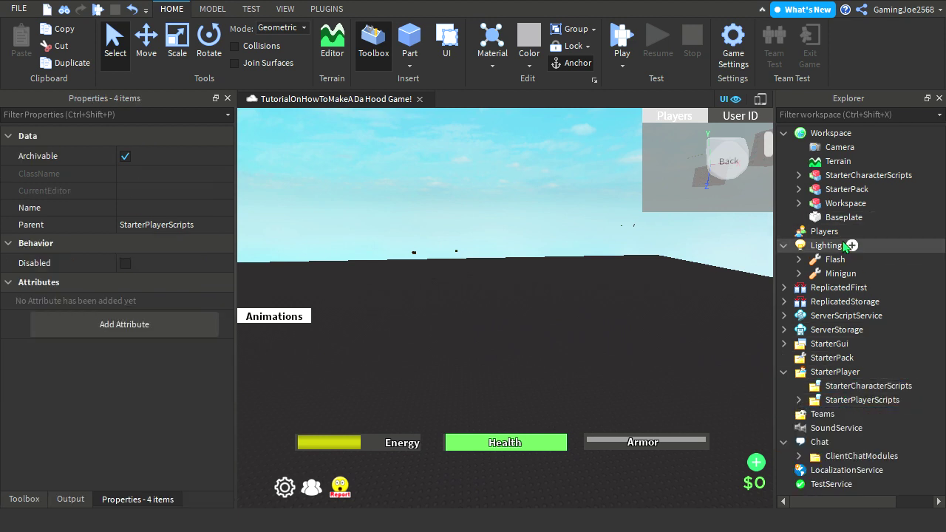
Move the StarterPack model from the Workspace into the StarterPack service and ungroup it there.
left_click_drag(833, 208, 833, 359)
key("ctrl+u")
left_click(826, 347)
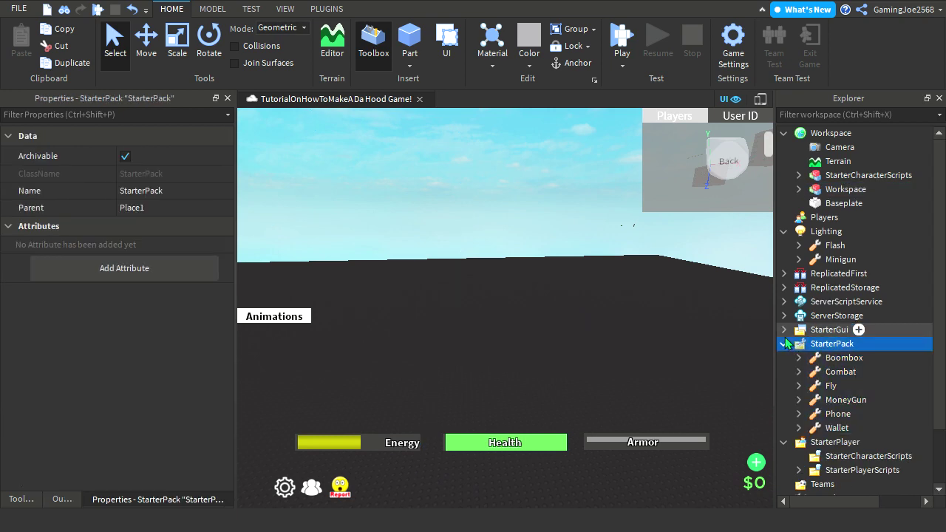
left_click(784, 331)
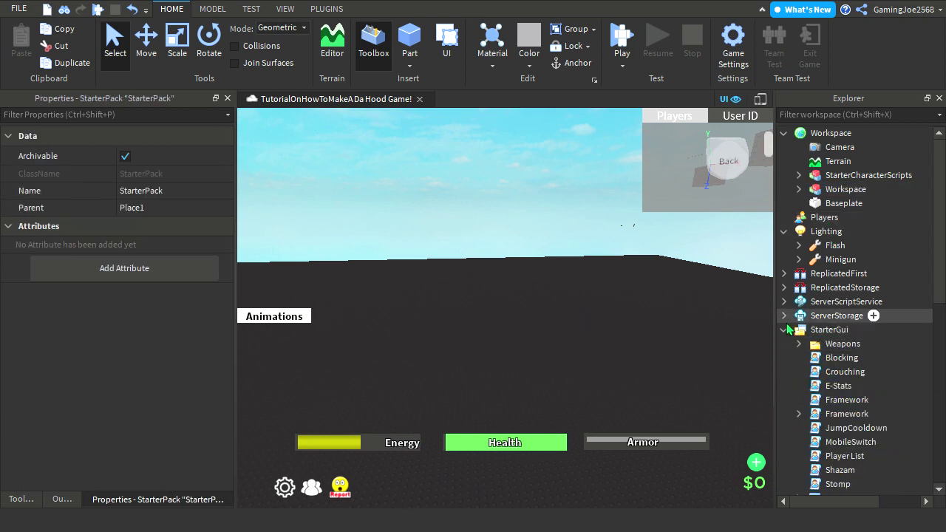
left_click(784, 315)
left_click(784, 315)
left_click(783, 330)
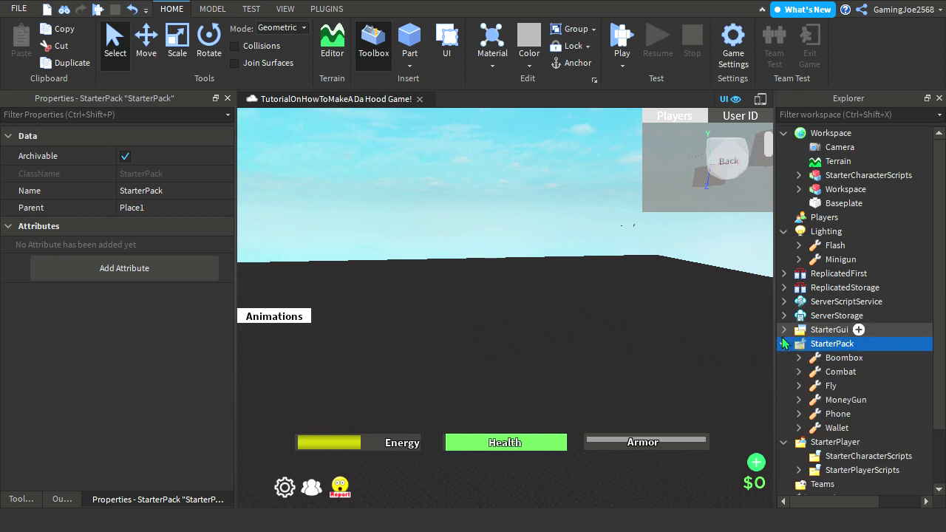
Move the Fly tool from StarterPack into ServerStorage.
left_click(827, 389)
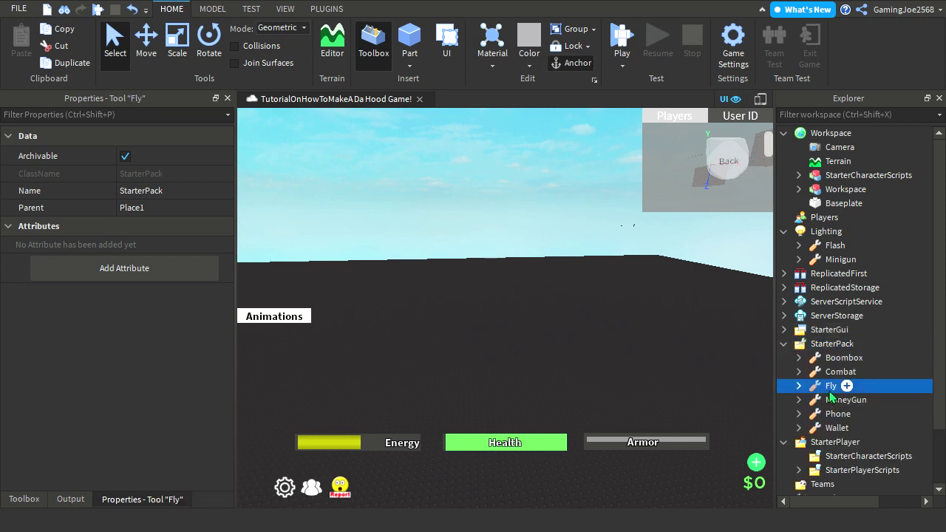
right_click_drag(323, 261, 322, 261)
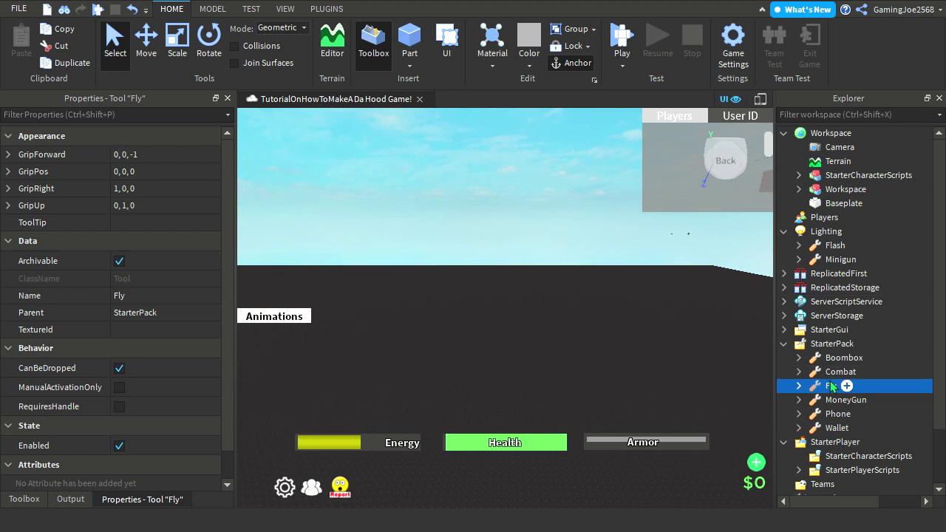
left_click_drag(890, 349, 863, 316)
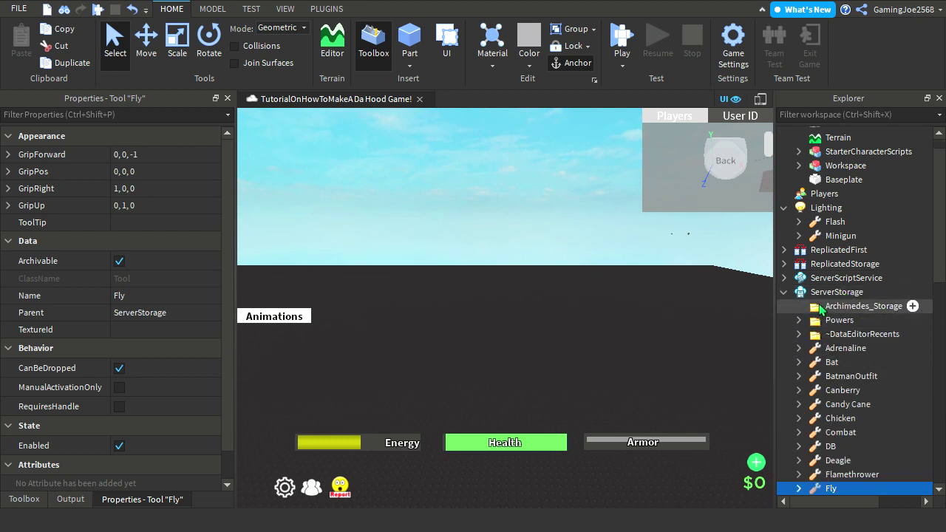
left_click(820, 294)
left_click(783, 292)
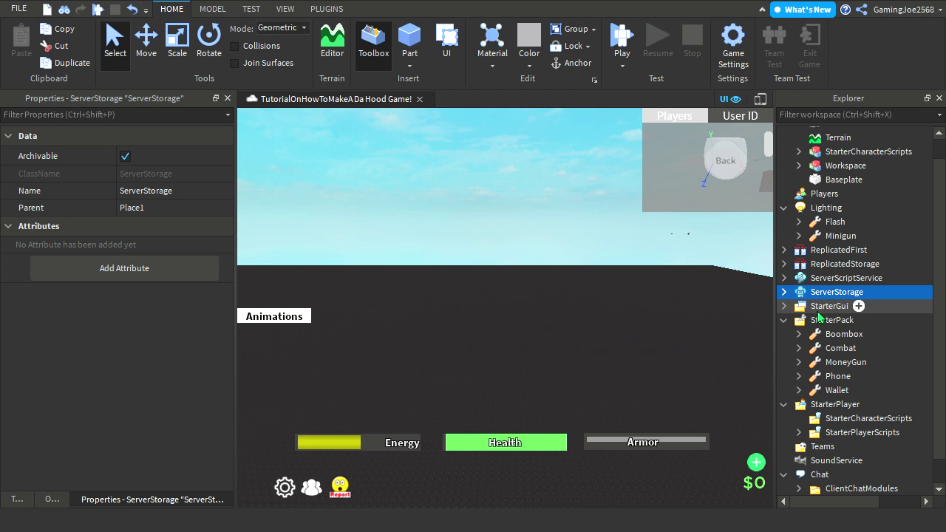
Examine the moneygun script inside the MoneyGun tool in StarterPack and close it again.
left_click(798, 362)
left_click(816, 393)
left_click(816, 392)
left_click(840, 380)
double_click(842, 377)
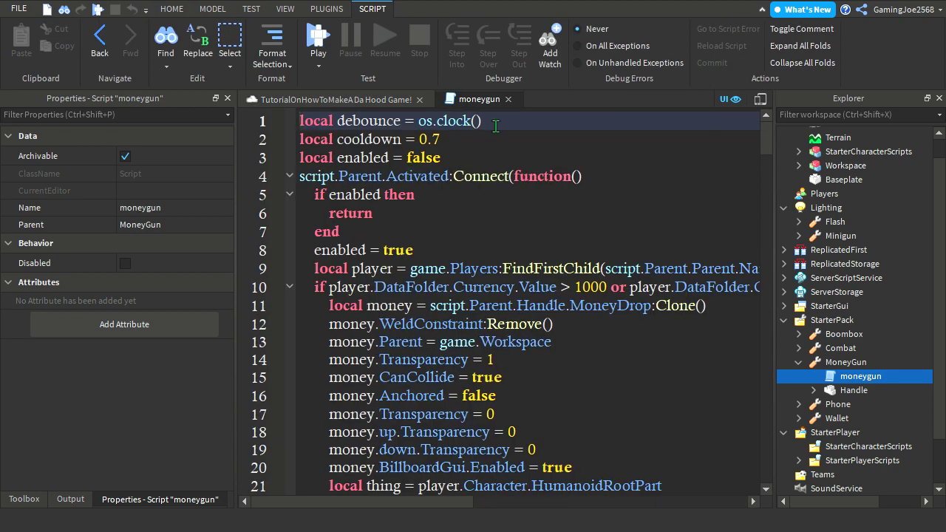
left_click(508, 99)
left_click(798, 362)
left_click_drag(830, 366, 828, 323)
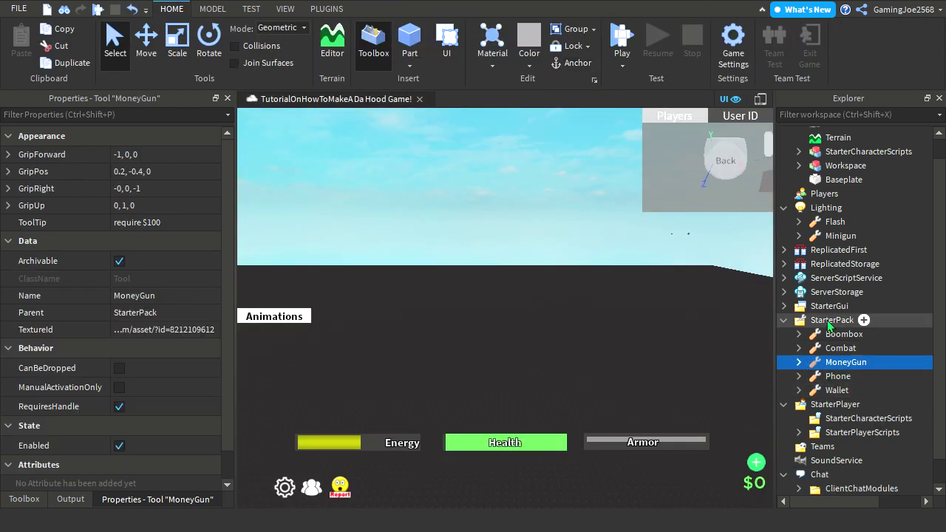
left_click(784, 321)
Move the StarterCharacterScripts model into the StarterCharacterScripts folder under StarterPlayer and ungroup it there.
left_click_drag(853, 177, 857, 373)
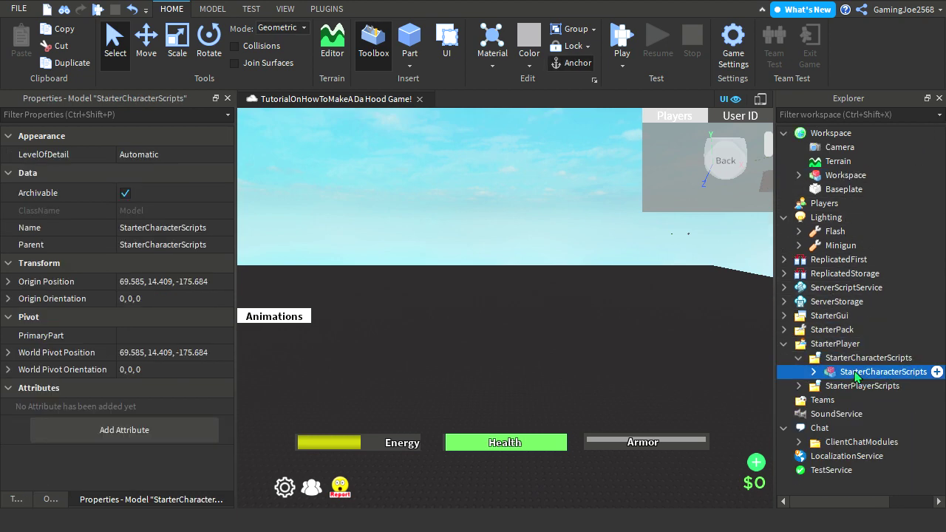
key("ctrl+u")
left_click(821, 250)
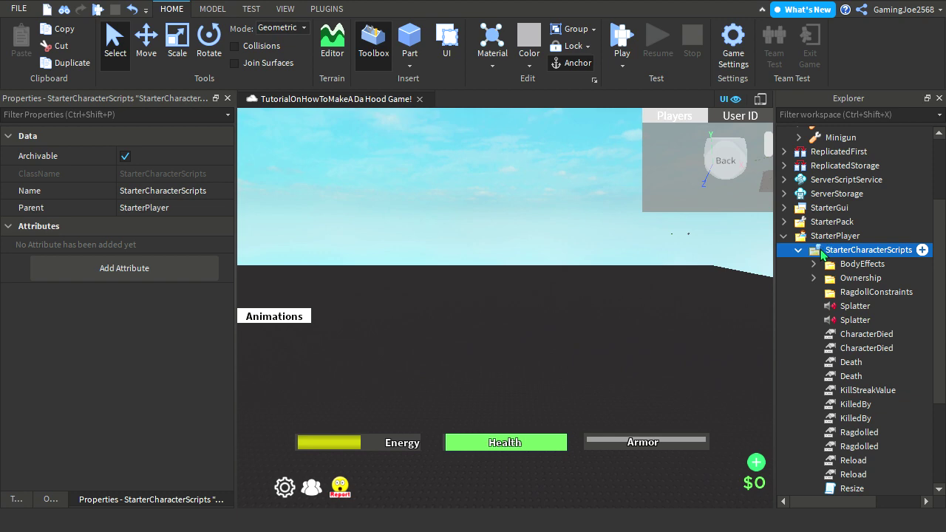
left_click(798, 250)
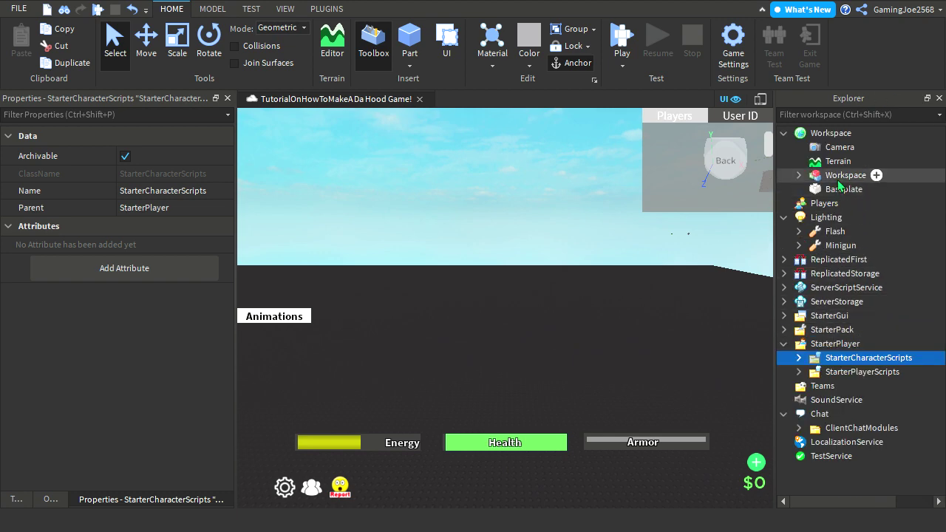
Ungroup the Workspace model inside the Workspace service.
left_click(799, 175)
right_click_drag(507, 217, 523, 258)
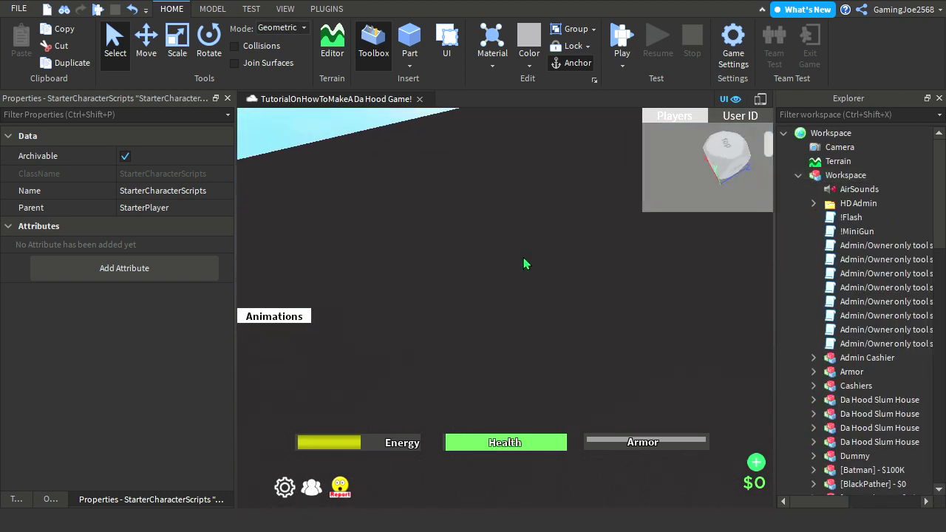
left_click(842, 178)
key("ctrl+u")
right_click_drag(597, 275, 567, 238)
left_click(567, 238)
right_click_drag(687, 221, 670, 234)
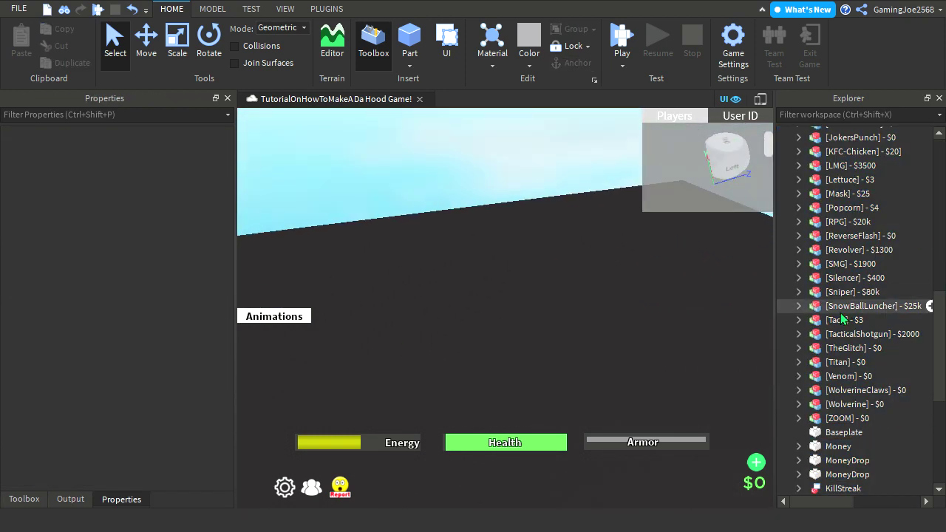
Move the KillStreak BillboardGui from the Workspace into ReplicatedStorage.
scroll(842, 317, "down", 3)
left_click_drag(842, 373, 884, 424)
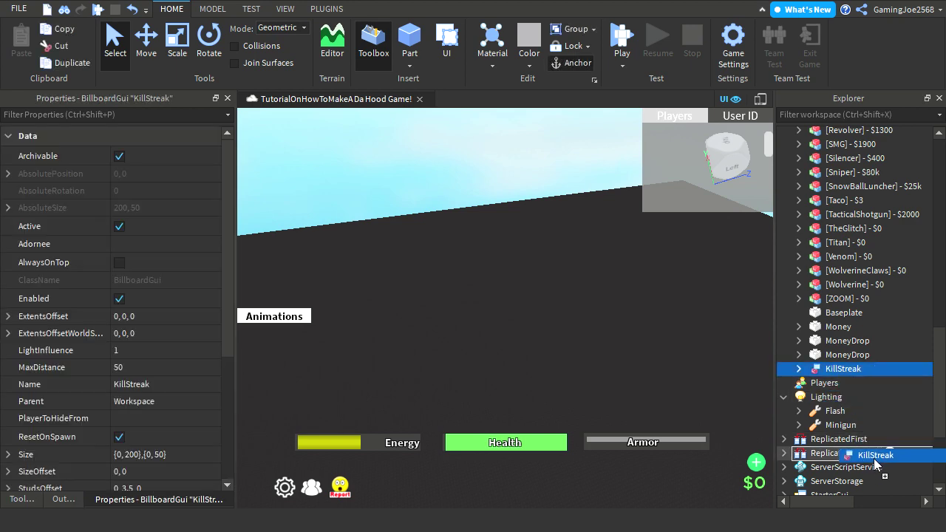
left_click_drag(873, 458, 874, 455)
scroll(872, 391, "up", 10)
left_click(798, 375)
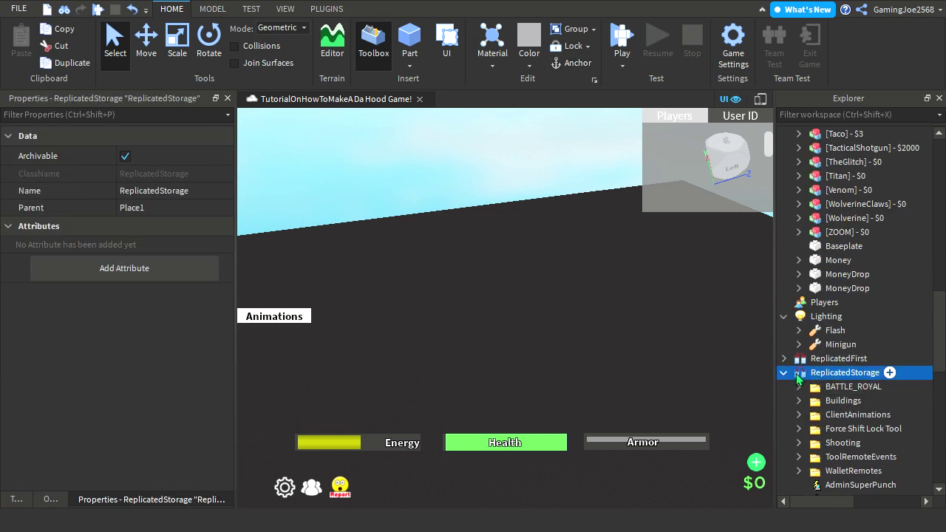
left_click(796, 375)
Examine the floating buildings and the weapon and food shop pads in the scene.
scroll(854, 289, "up", 6)
left_click_drag(940, 336, 938, 293)
right_click_drag(604, 332, 605, 336)
scroll(480, 234, "up", 8)
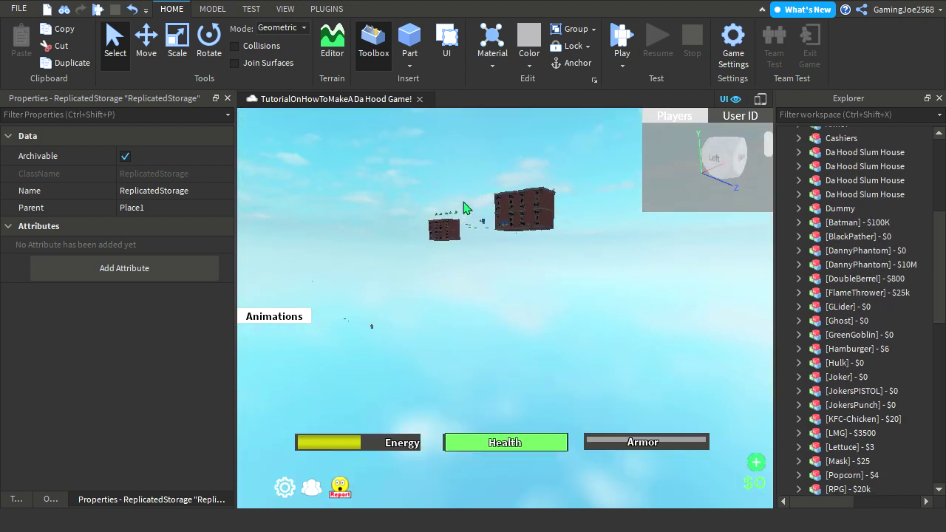
scroll(465, 205, "up", 10)
right_click_drag(550, 211, 562, 204)
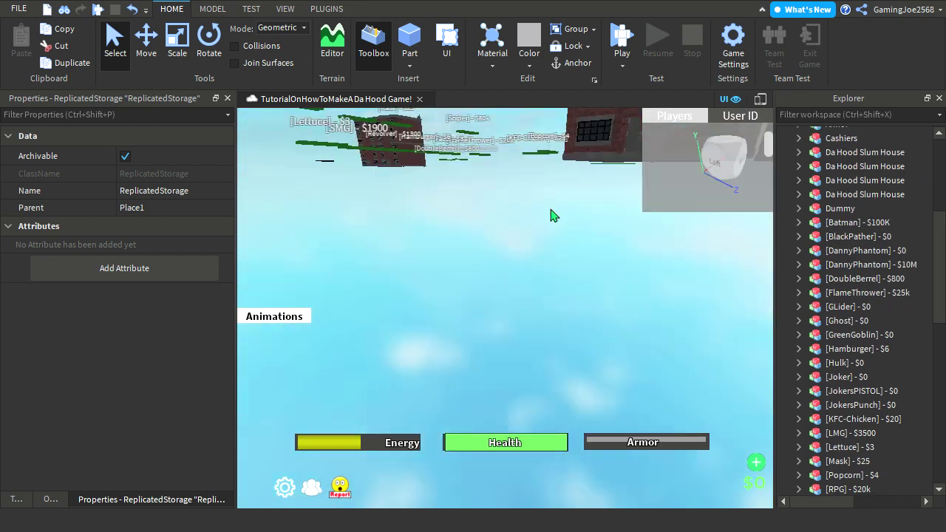
scroll(550, 210, "up", 6)
scroll(550, 211, "up", 3)
mouse_move(567, 207)
right_mouse_down()
mouse_move(589, 223)
mouse_move(568, 208)
mouse_move(589, 224)
mouse_move(71, 223)
mouse_move(568, 208)
right_mouse_up()
key("w")
key("s")
right_click_drag(539, 302, 533, 318)
Select the [Revolver] - $1300 and [SMG] - $1900 shop pads and move them together onto the baseplate.
left_click(512, 378)
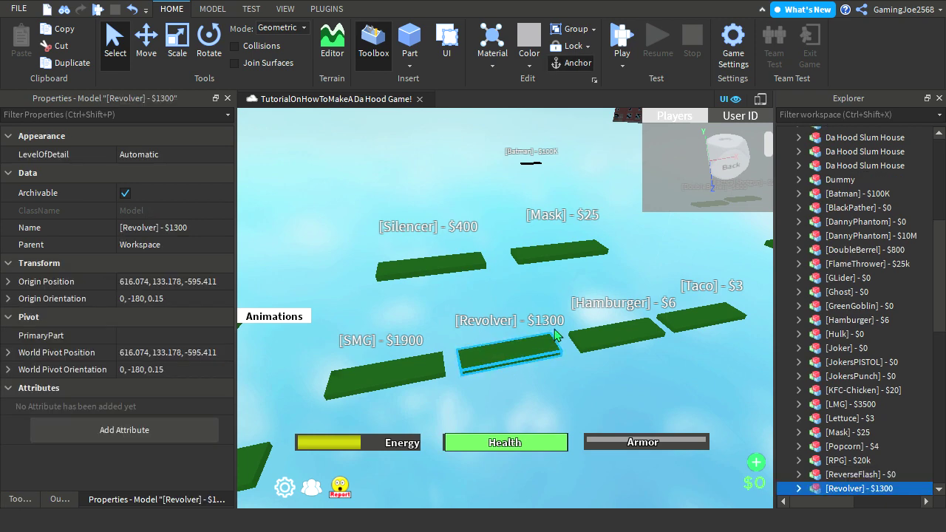
left_click(435, 391, "ctrl")
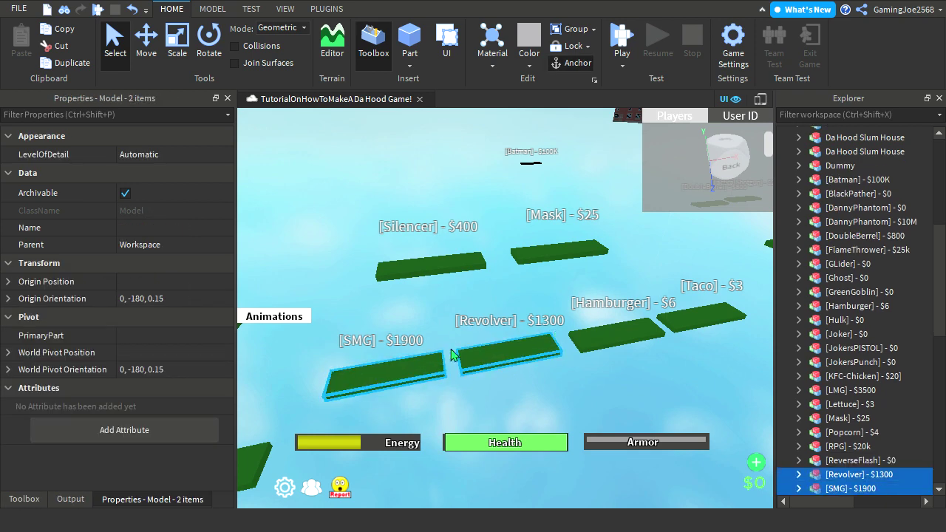
key("d")
right_click_drag(541, 244, 540, 245)
key("d")
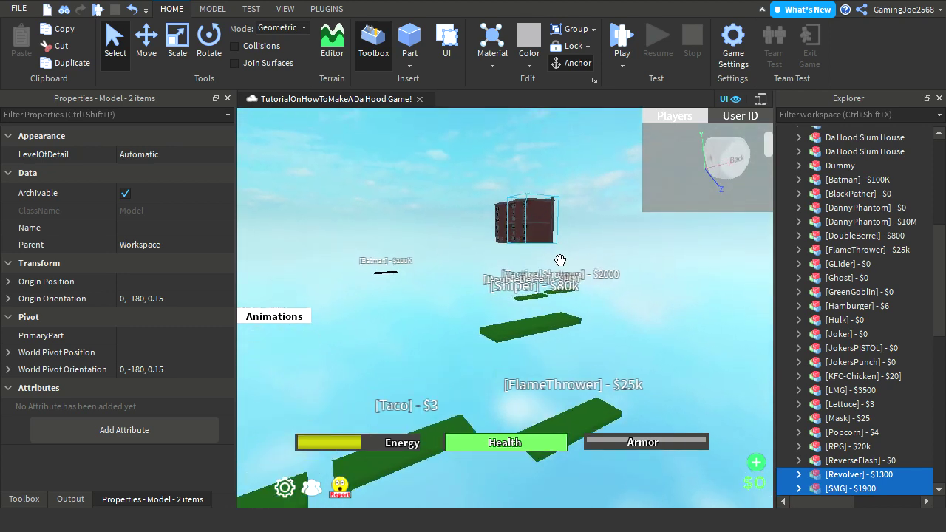
left_click(578, 329, "ctrl")
right_click_drag(564, 304, 564, 304)
key("s")
key("w")
right_click_drag(640, 344, 665, 322)
key("w")
scroll(688, 238, "up", 8)
left_click_drag(665, 323, 598, 226)
scroll(606, 239, "up", 5)
right_click_drag(595, 239, 571, 215)
left_click(573, 224)
scroll(573, 225, "up", 5)
scroll(577, 222, "up", 5)
key("s")
key("w")
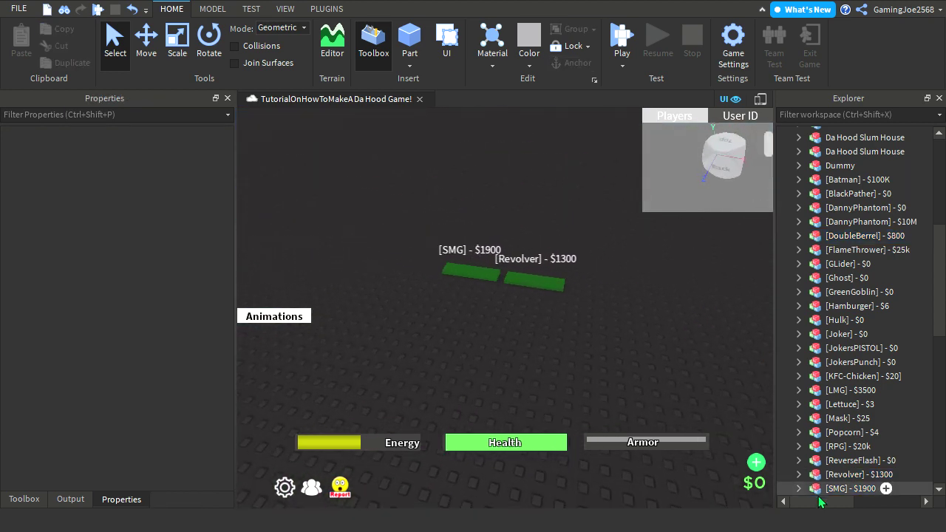
Add a new script to the Workspace and clear its default code.
left_click_drag(937, 227, 936, 82)
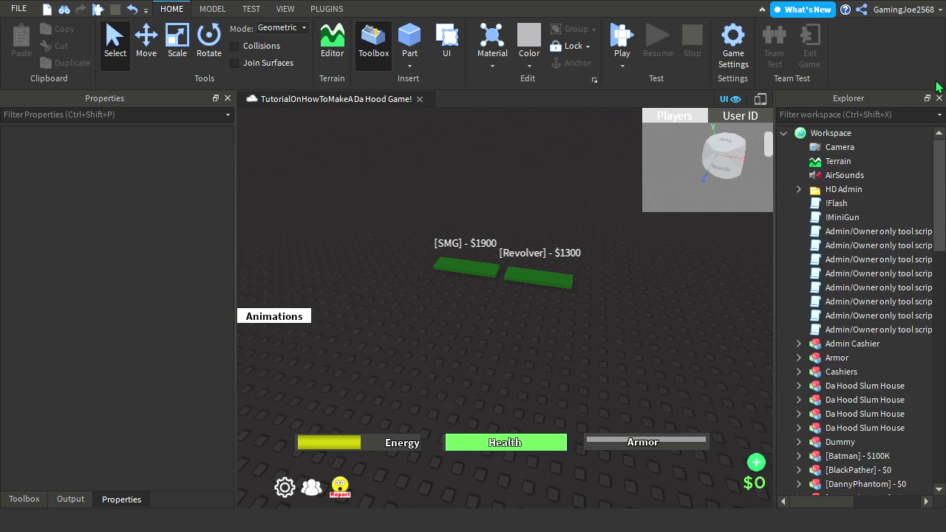
left_click(783, 134)
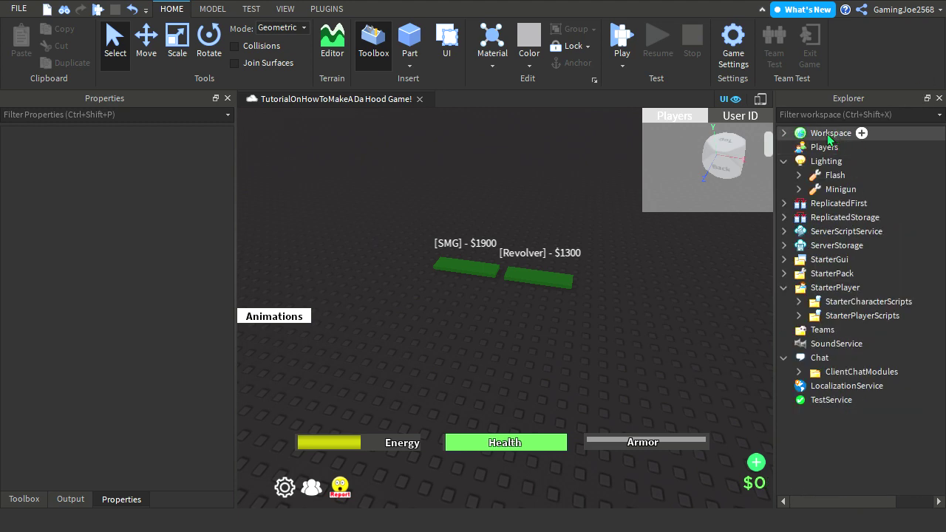
left_click(784, 161)
left_click(838, 137)
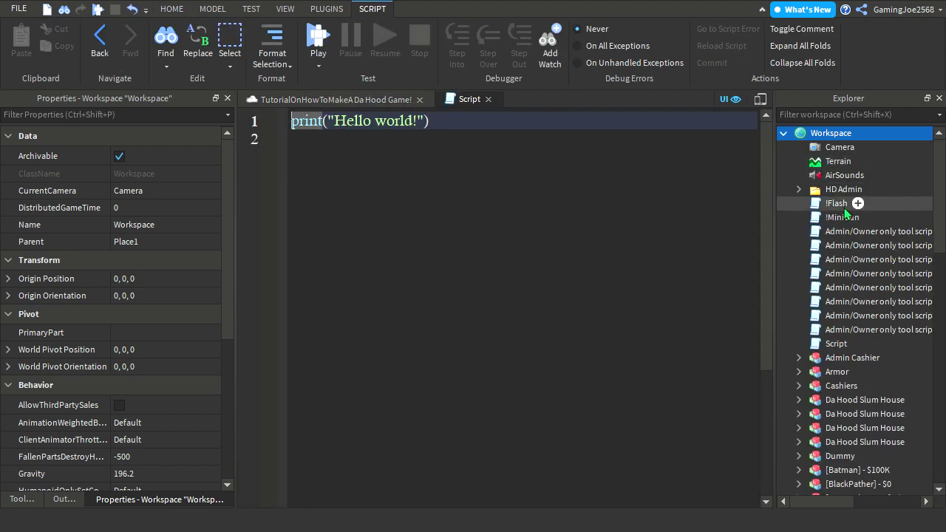
left_click(542, 235)
key("ctrl+a")
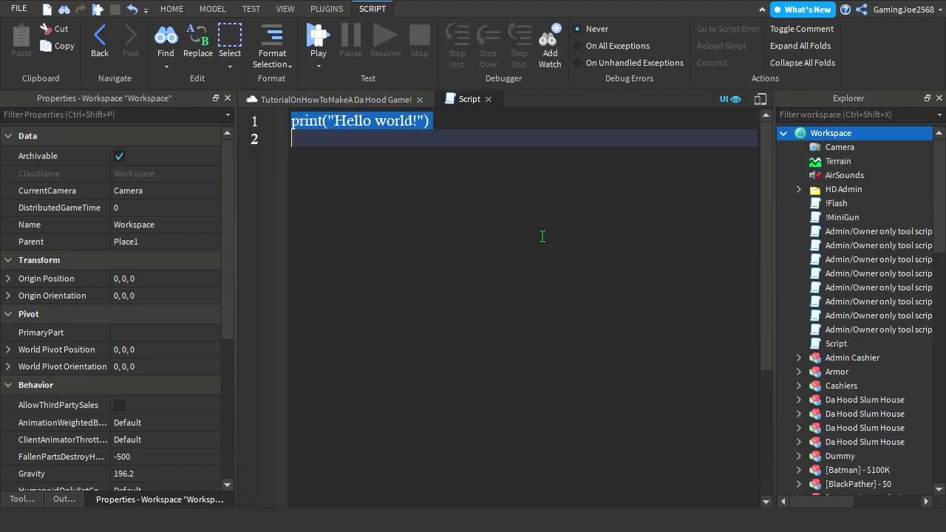
key("BackSpace")
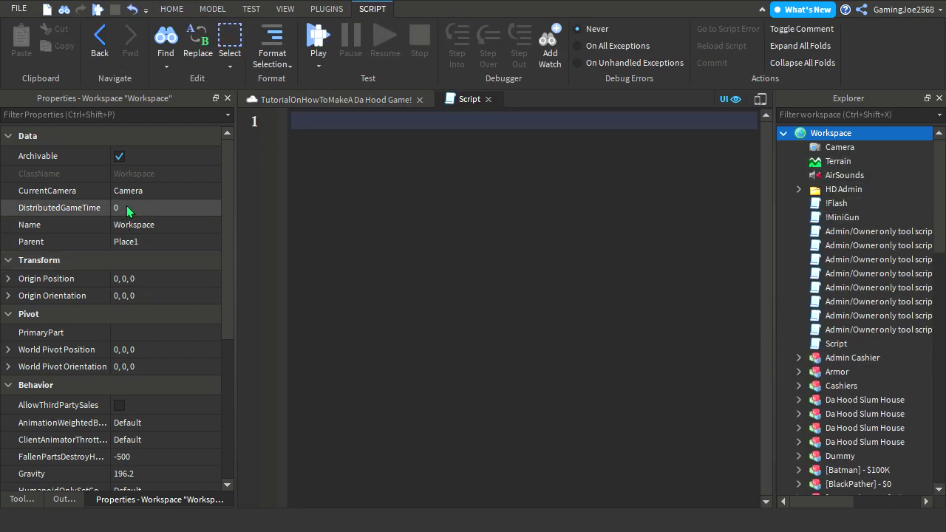
Rename the new Workspace script as GiveYourSelfCash.
left_click(164, 227)
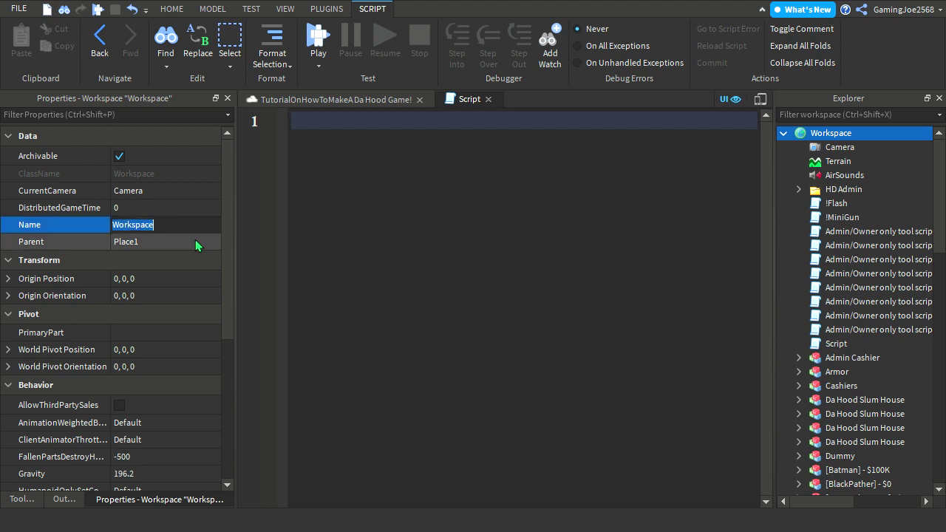
left_click(195, 239)
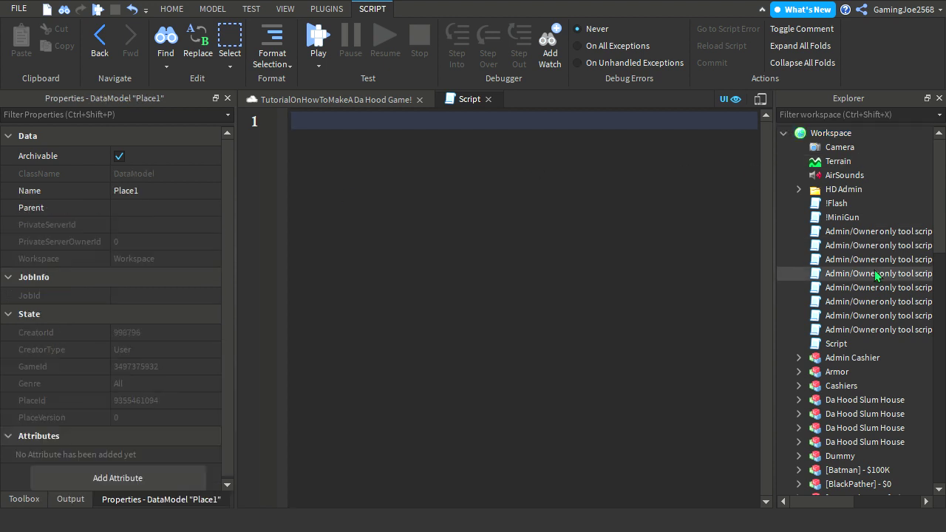
left_click(882, 248)
left_click(833, 345)
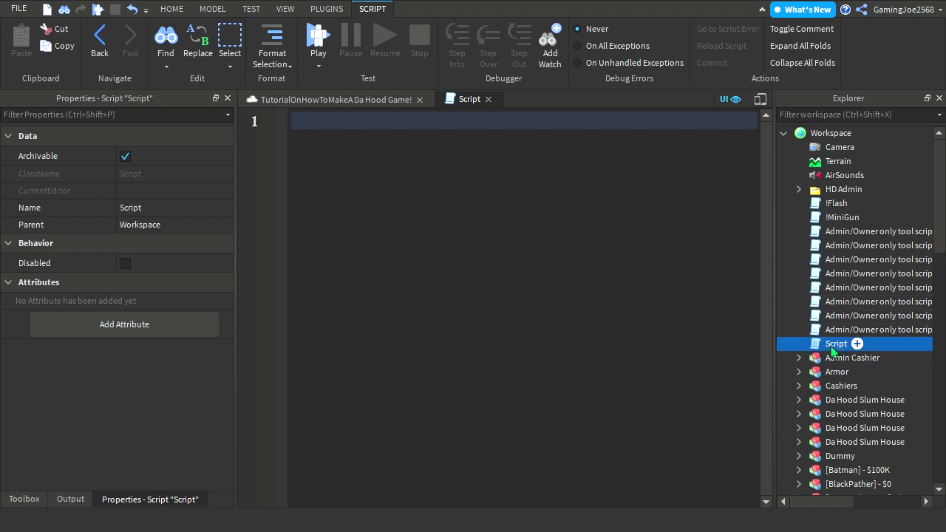
left_click(832, 348)
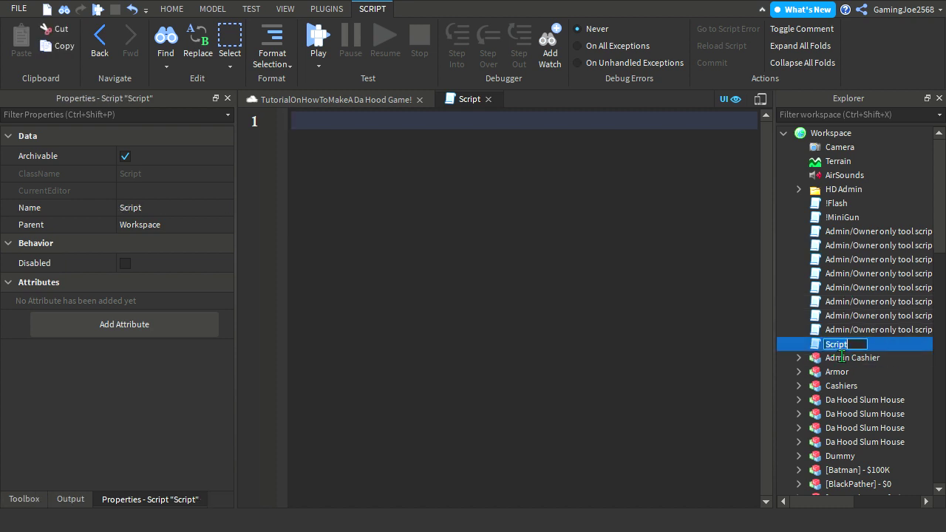
type("GiveYourS")
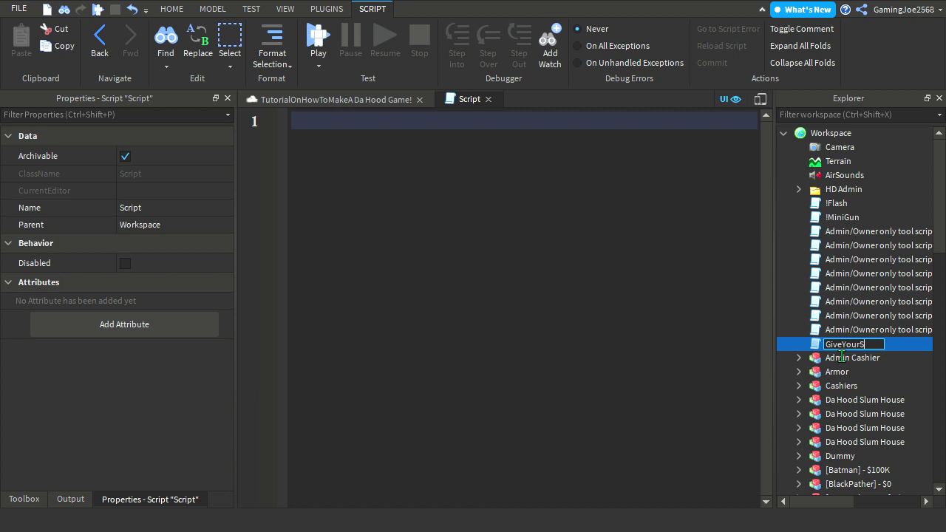
type("elfCash")
key("Return")
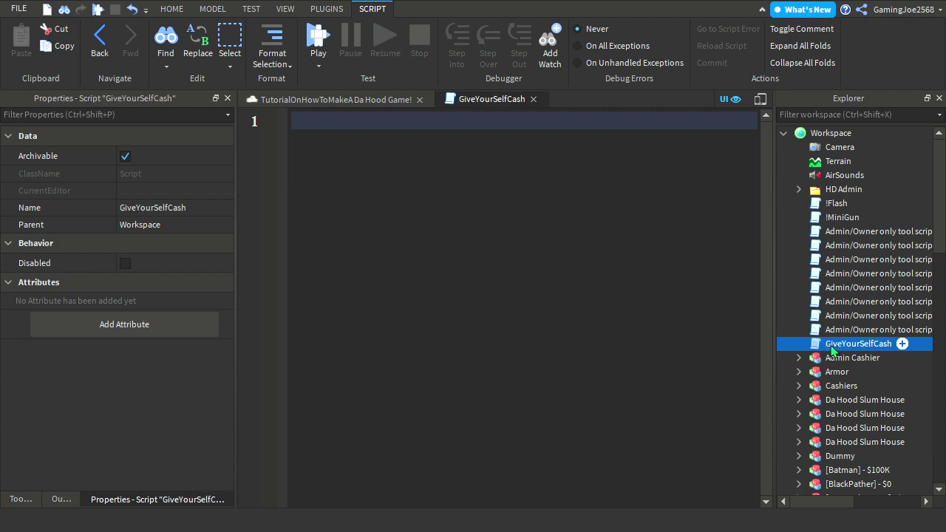
Declare a local variable players in the GiveYourSelfCash script that holds game:GetService("Players").
left_click(671, 369)
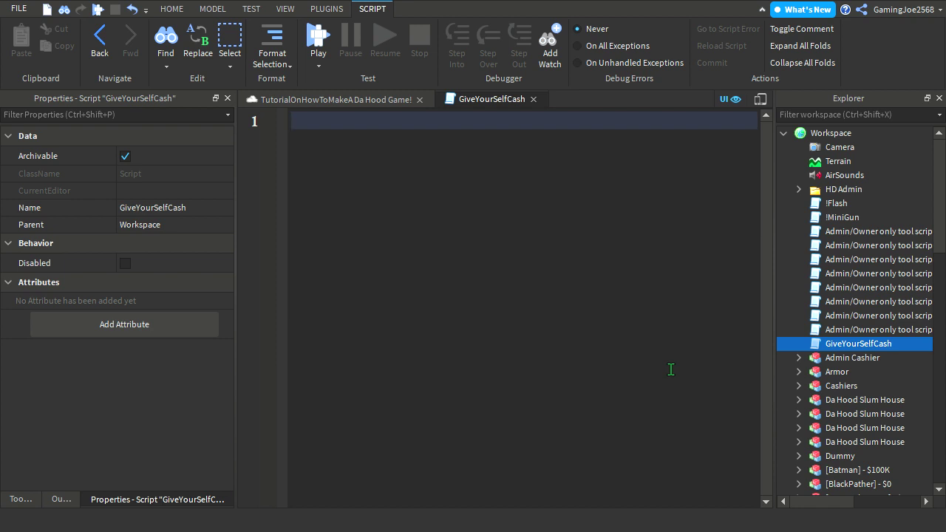
type("local players = game:g")
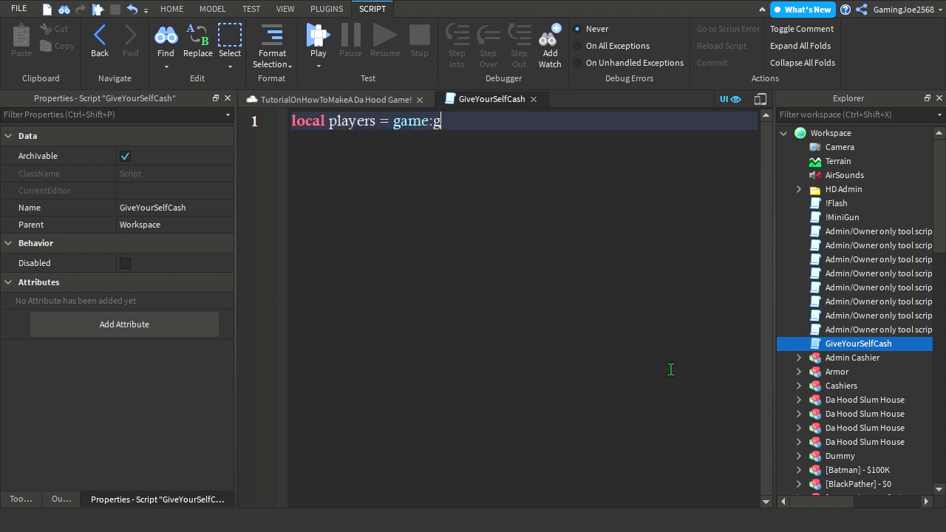
key("Return")
type("Players")
key("Right")
key("Right")
key("Return")
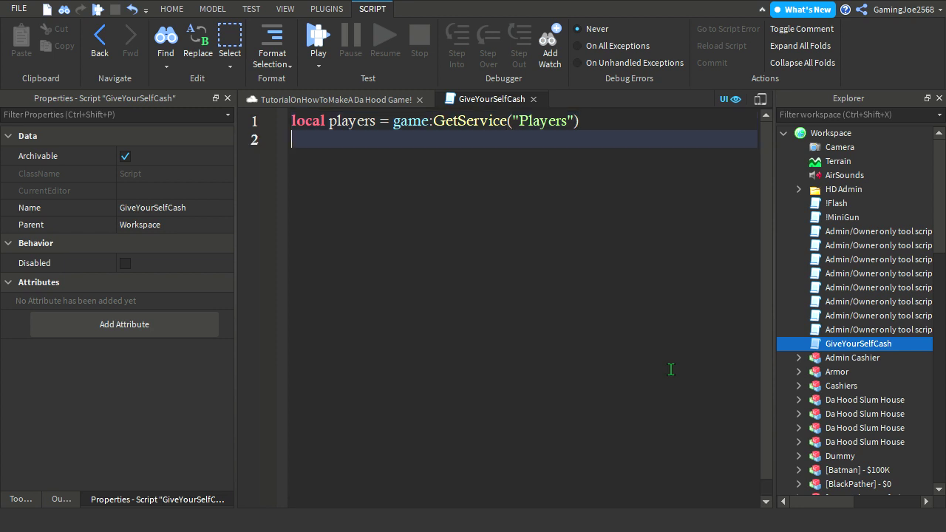
key("Return")
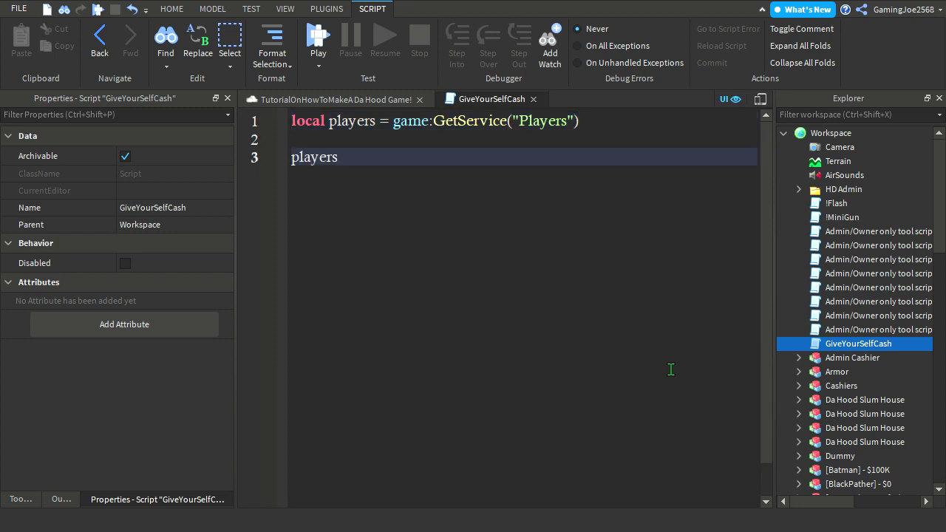
Connect players.PlayerAdded to an anonymous function that takes the parameter plr.
type("players.p")
key("Return")
type(":Connect(function)")
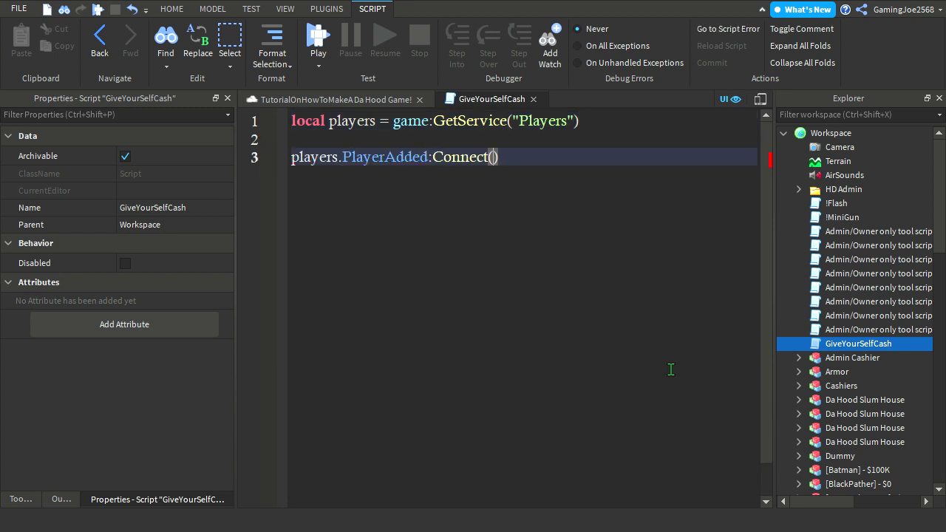
type("(plr")
key("Return")
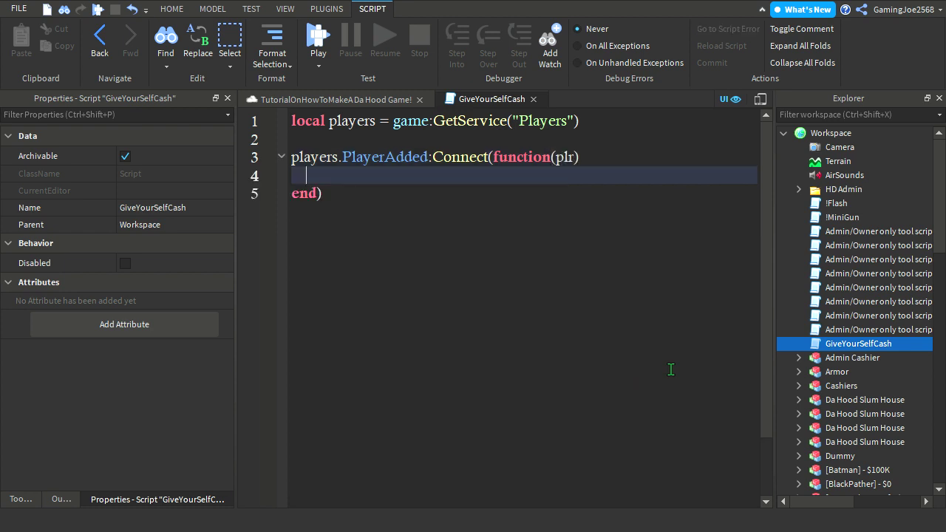
left_click(378, 159)
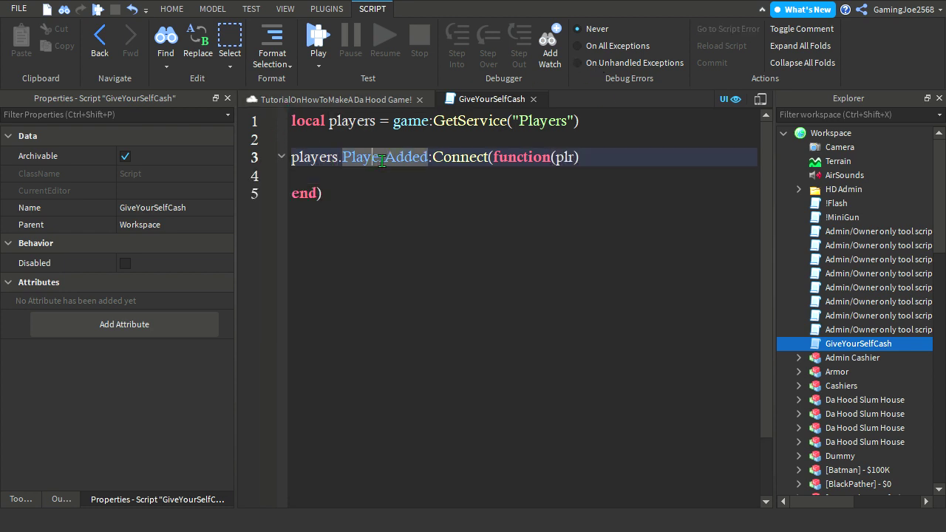
left_click(436, 201)
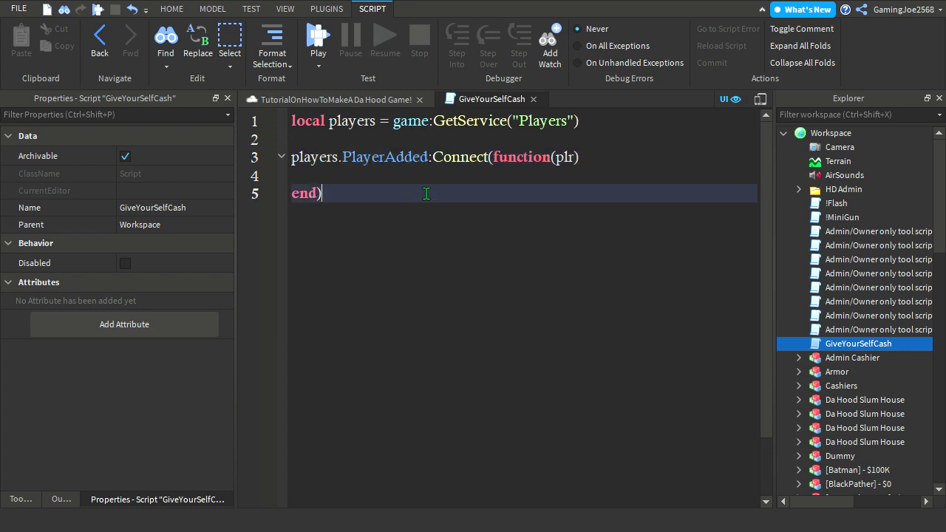
left_click(396, 180)
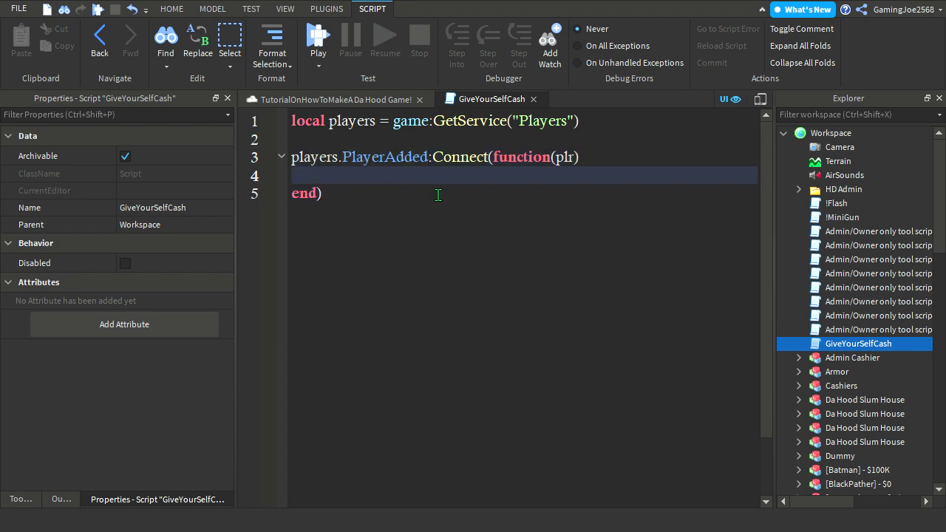
left_click(366, 133)
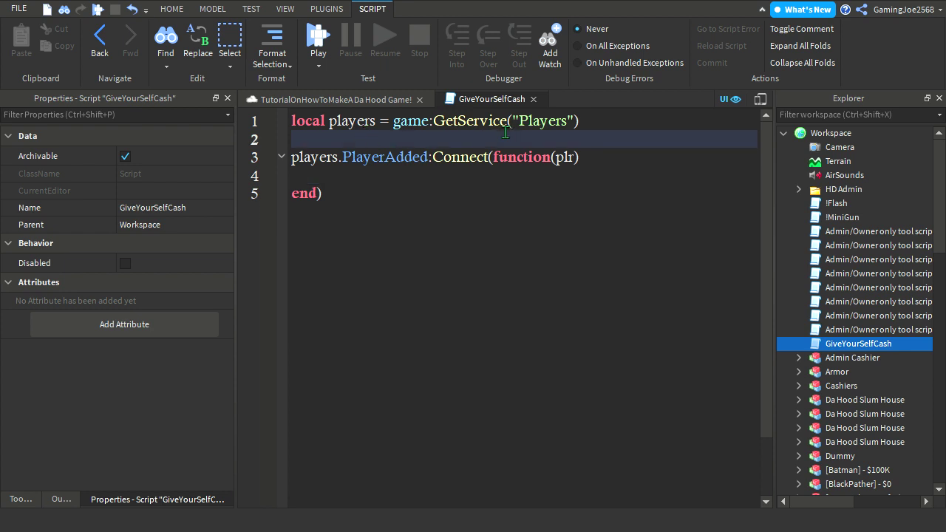
left_click(429, 128)
left_click(474, 129)
left_click(562, 129)
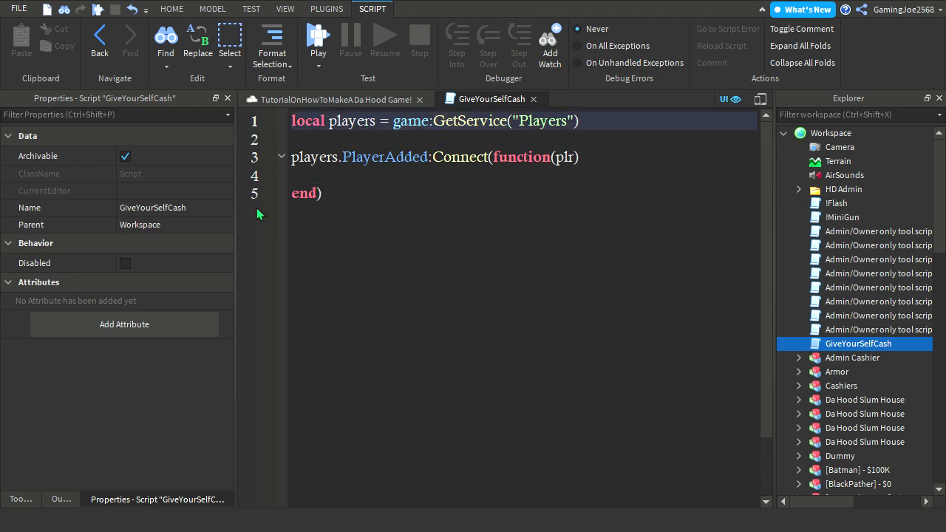
Set plr.DataFolder.Currency.Value = 35654345 inside the PlayerAdded function and close the script.
left_click(361, 176)
left_click(363, 183)
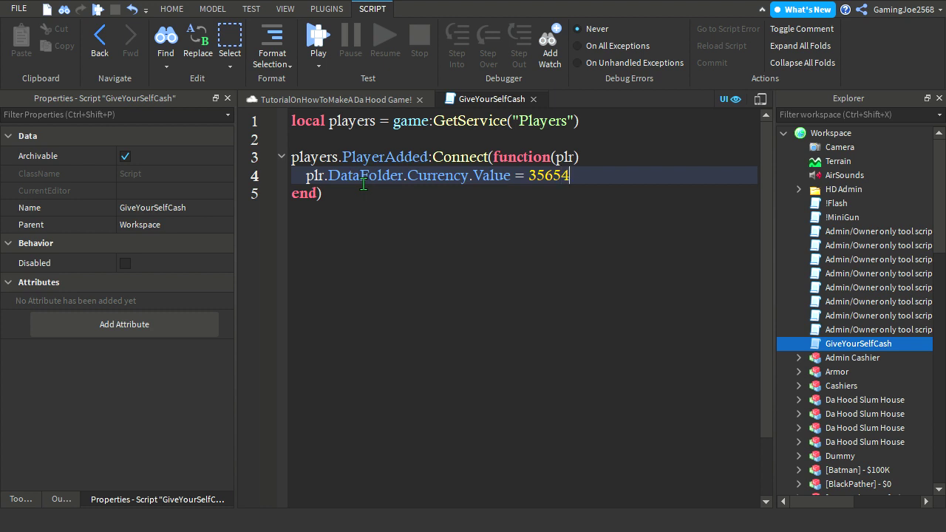
type("345")
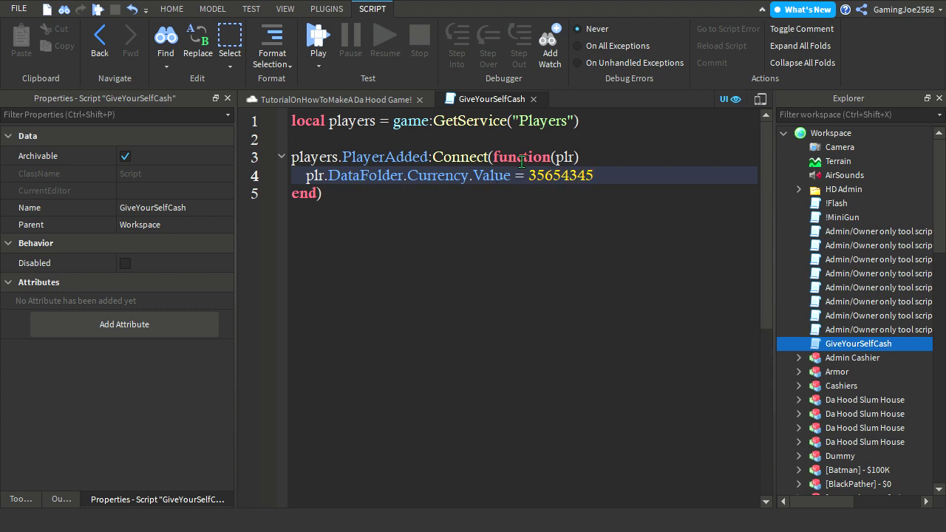
left_click(533, 101)
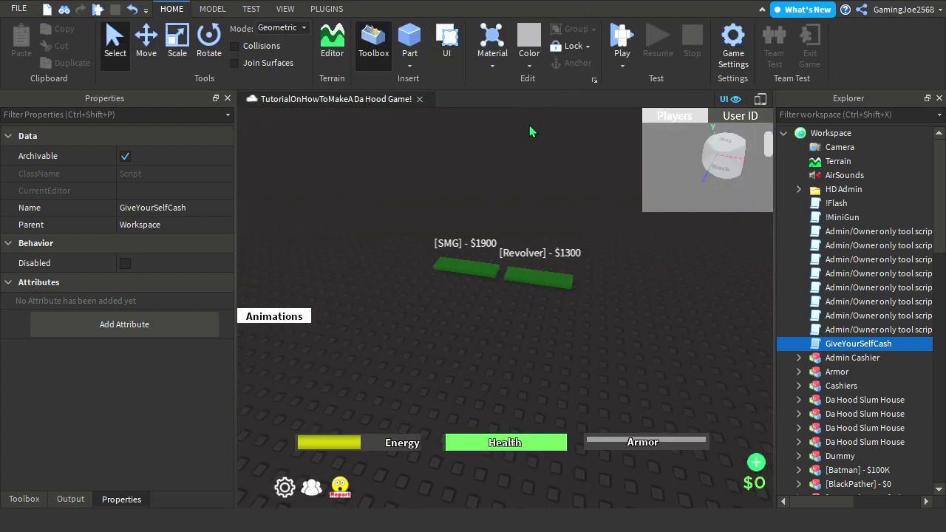
Start a playtest of the game and look through the output messages.
left_click(527, 136)
scroll(526, 148, "down", 4)
right_click_drag(526, 148, 527, 149)
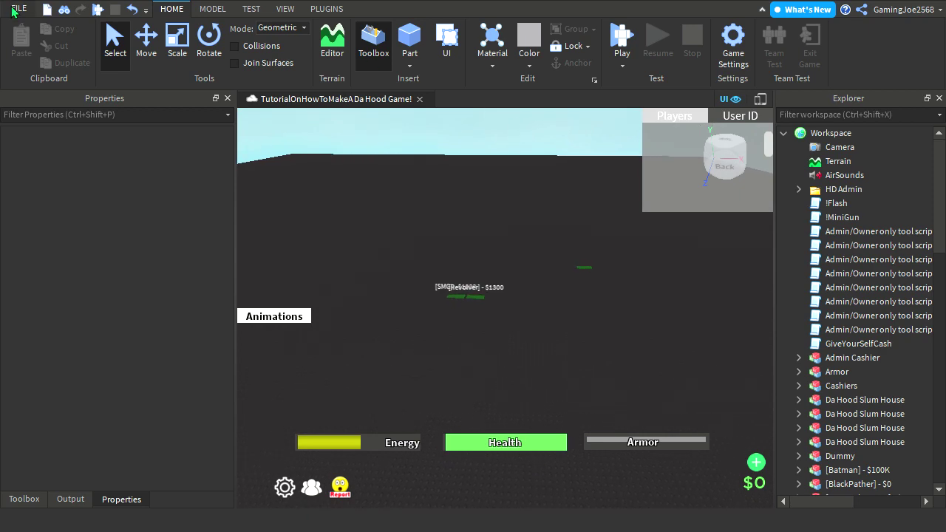
left_click(622, 37)
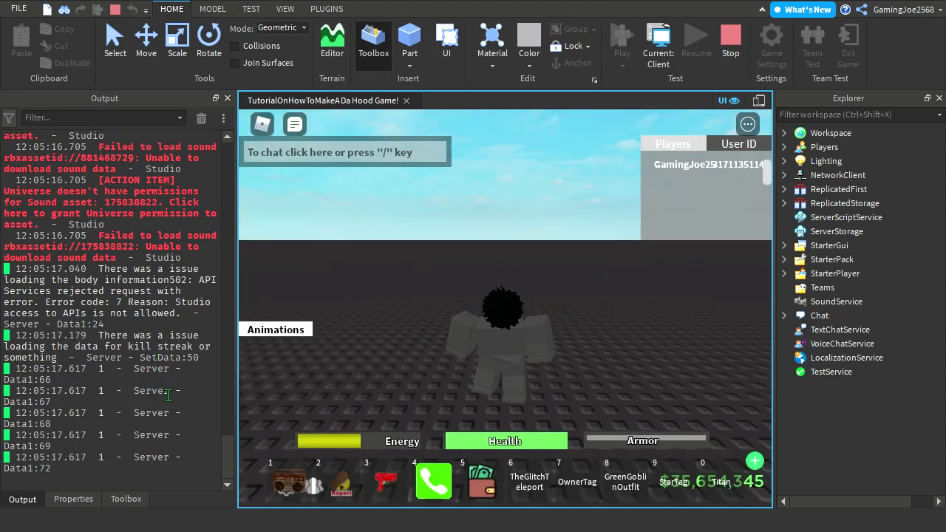
scroll(171, 377, "up", 5)
Open the in-game animations list and try the Lay, Dance2 and Dance1 animations on the character.
left_click(306, 328)
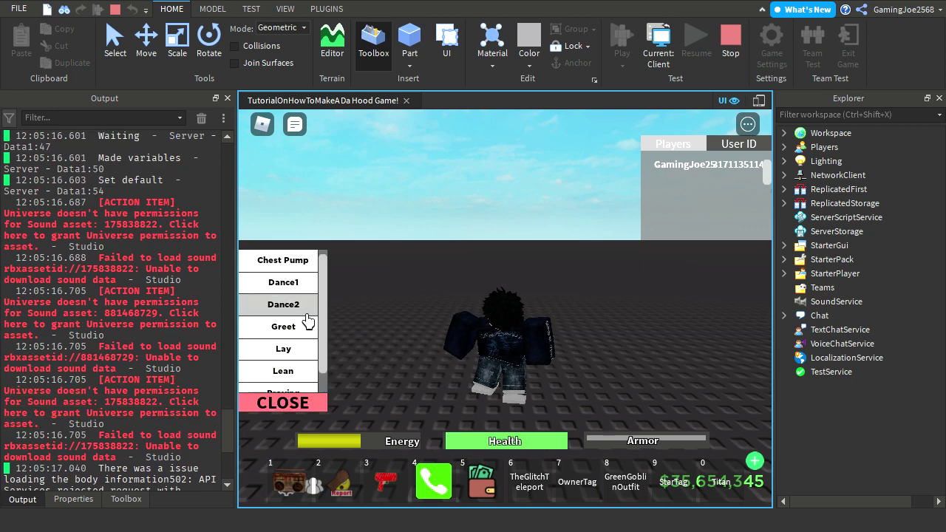
key("s")
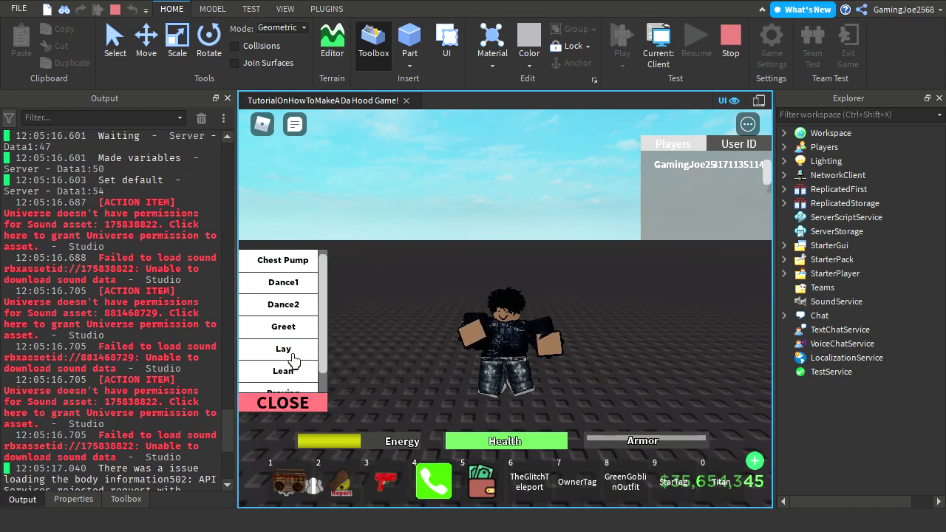
left_click(294, 357)
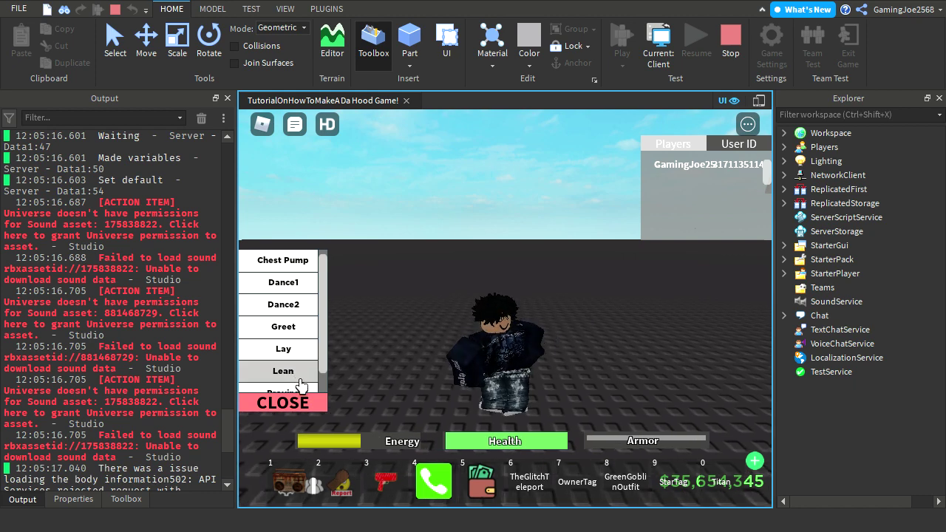
left_click(299, 344)
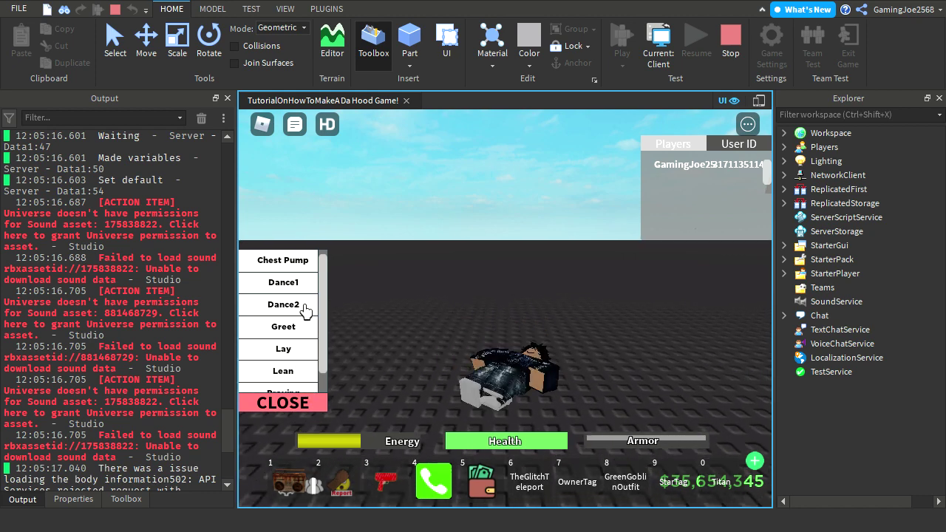
left_click(305, 309)
left_click(293, 289)
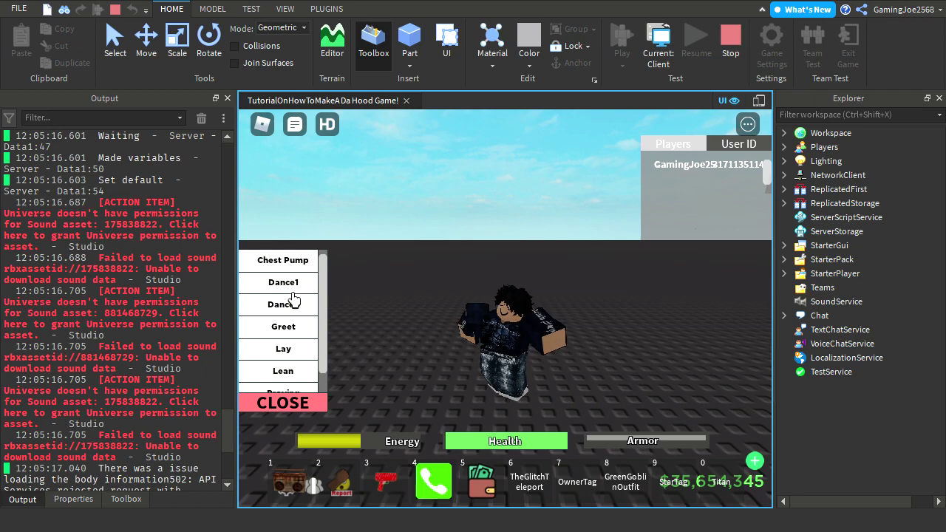
Try the Praying animation on the character and close the animations list.
right_click_drag(513, 293, 515, 296)
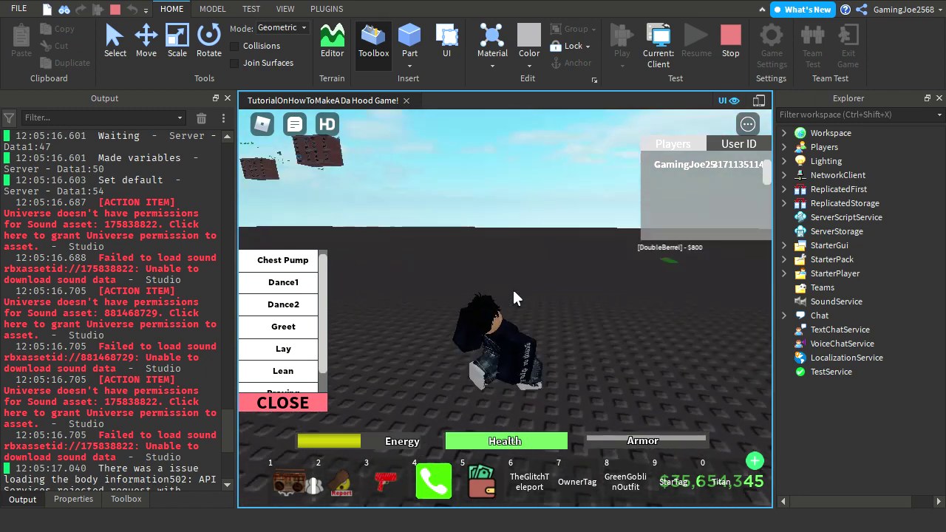
scroll(317, 283, "down", 1)
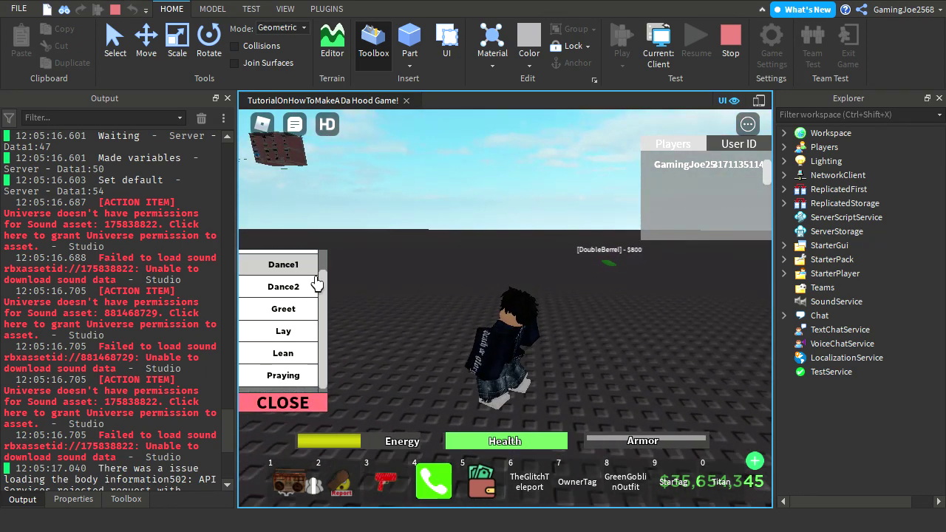
left_click(311, 376)
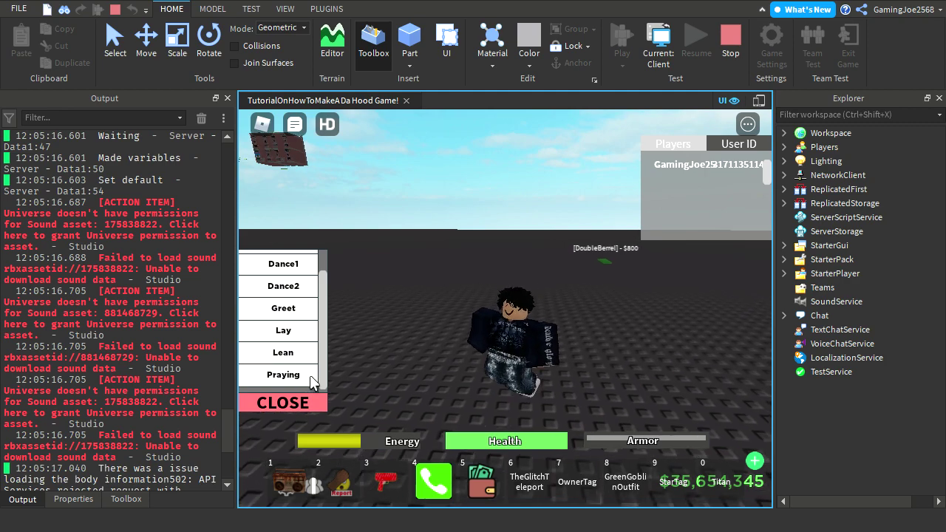
key("shift")
key("shift")
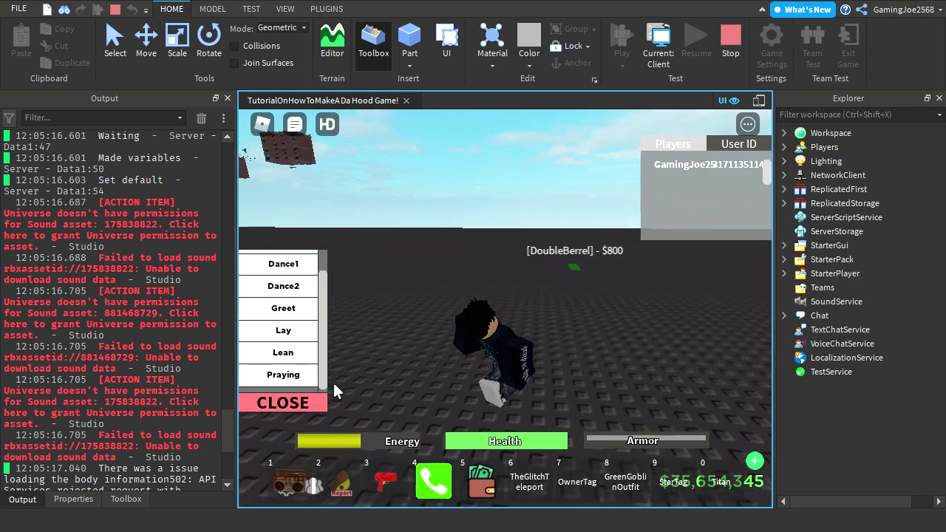
left_click(314, 402)
Walk towards the [DoubleBerrel] - $800 pad and move every hotbar tool into the backpack inventory.
key("w")
right_click_drag(505, 309, 506, 328)
key("grave")
left_click_drag(706, 480, 700, 449)
left_click_drag(668, 477, 602, 443)
left_click_drag(573, 472, 555, 431)
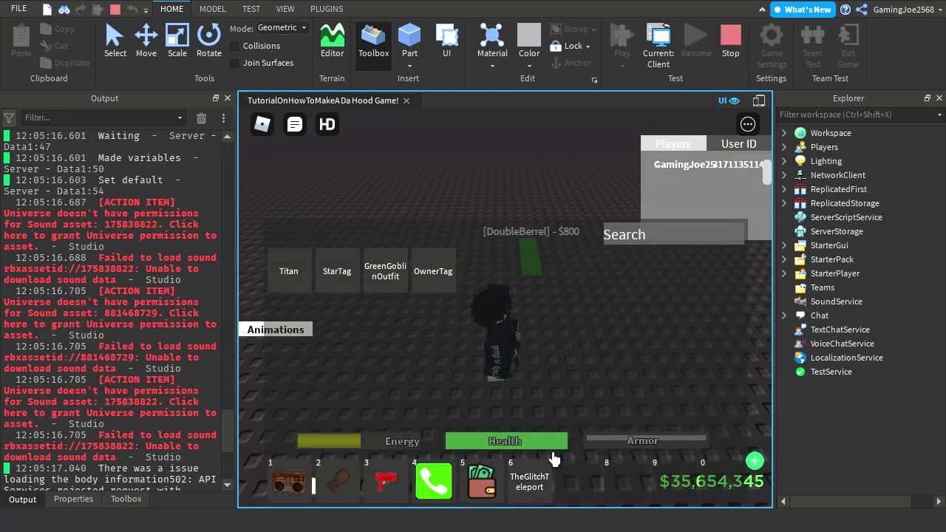
left_click_drag(533, 478, 511, 435)
left_click_drag(488, 484, 441, 430)
left_click_drag(437, 481, 414, 433)
left_click_drag(389, 486, 363, 435)
left_click_drag(338, 479, 320, 436)
left_click_drag(293, 473, 296, 432)
key("grave")
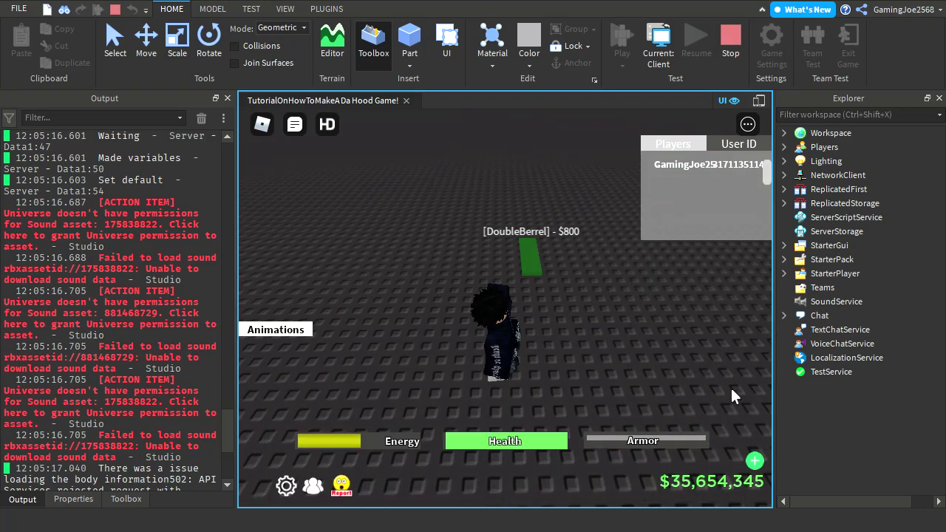
Buy two double-barrel shotguns from the [DoubleBerrel] - $800 pad.
key("w")
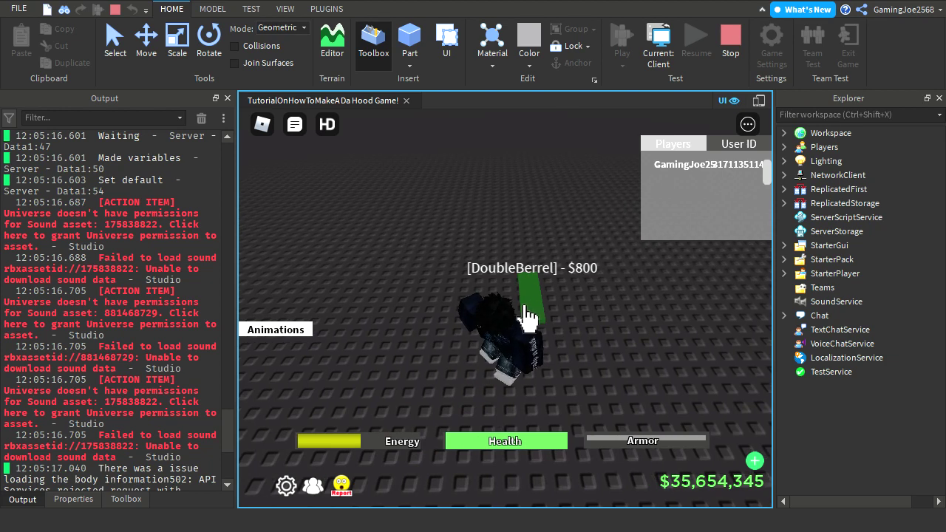
left_click(529, 317)
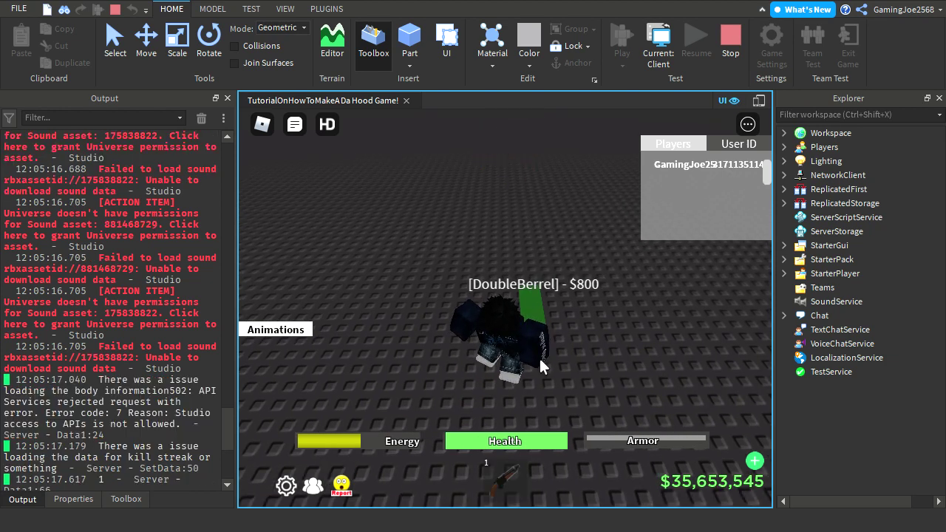
left_click(534, 318)
Equip the first shotgun and walk the character to the [Revolver] - $1300 and [SMG] - $1900 pads.
key("s")
key("1")
key("shift")
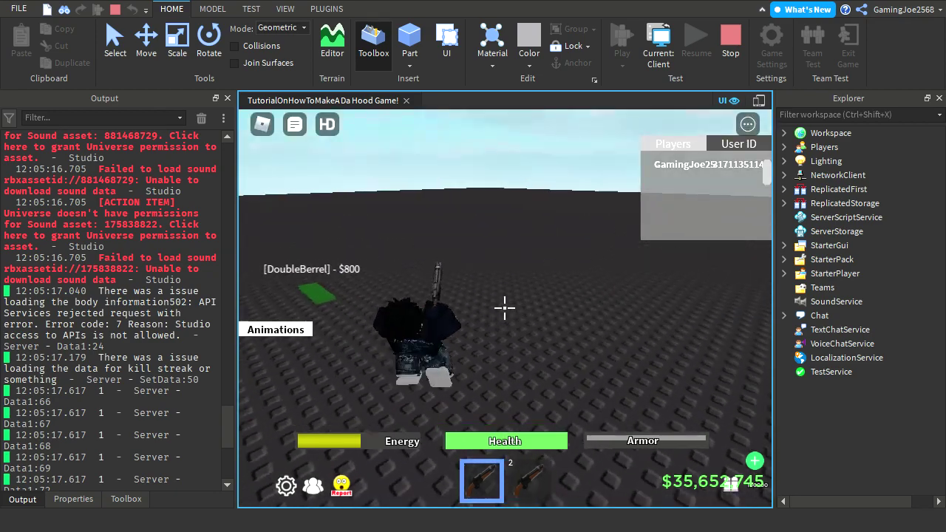
key("w")
scroll(505, 308, "up", 5)
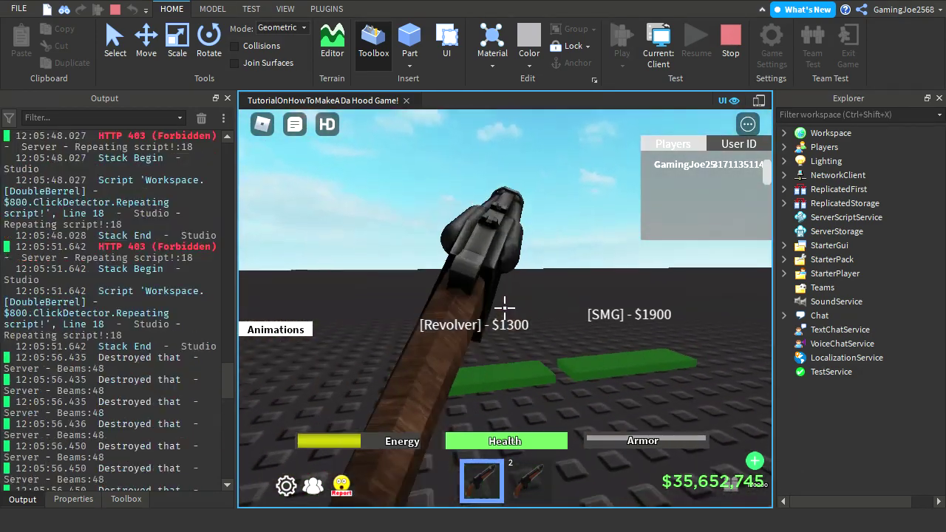
Examine the equipped shotgun near the [Revolver] and [SMG] pads in first-person and third-person views.
scroll(505, 306, "down", 5)
key("shift")
scroll(505, 308, "up", 5)
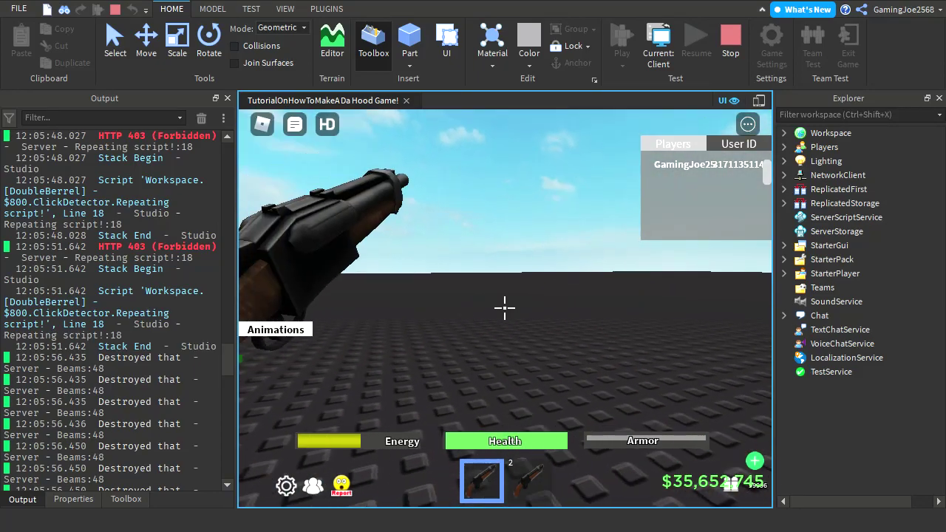
key("shift")
key("shift")
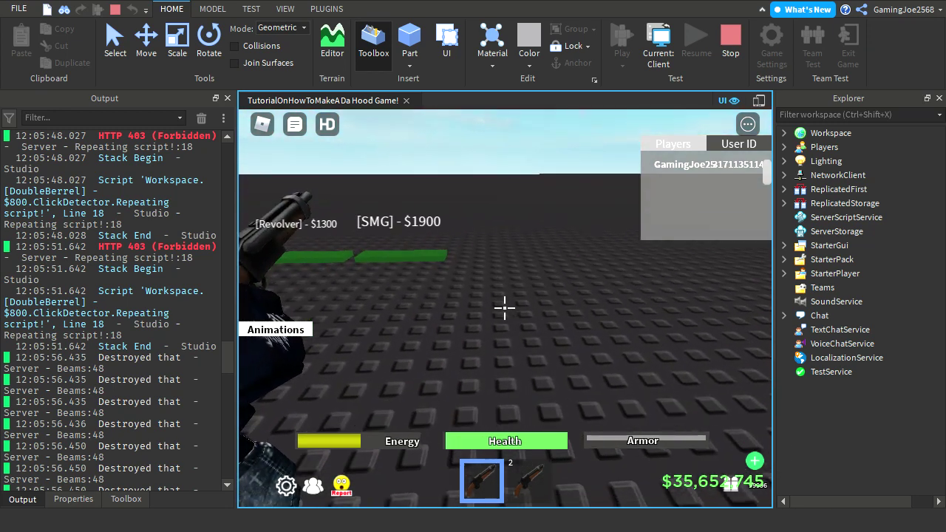
scroll(504, 307, "down", 3)
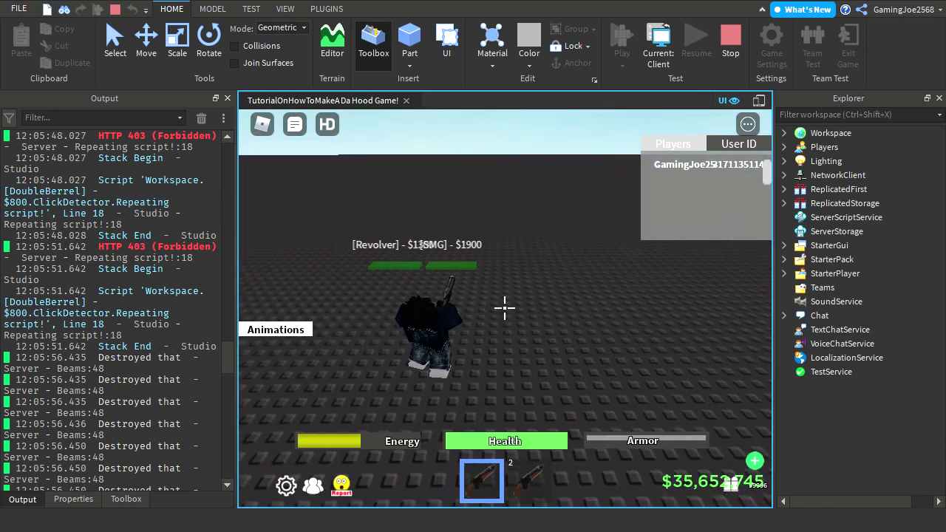
key("shift")
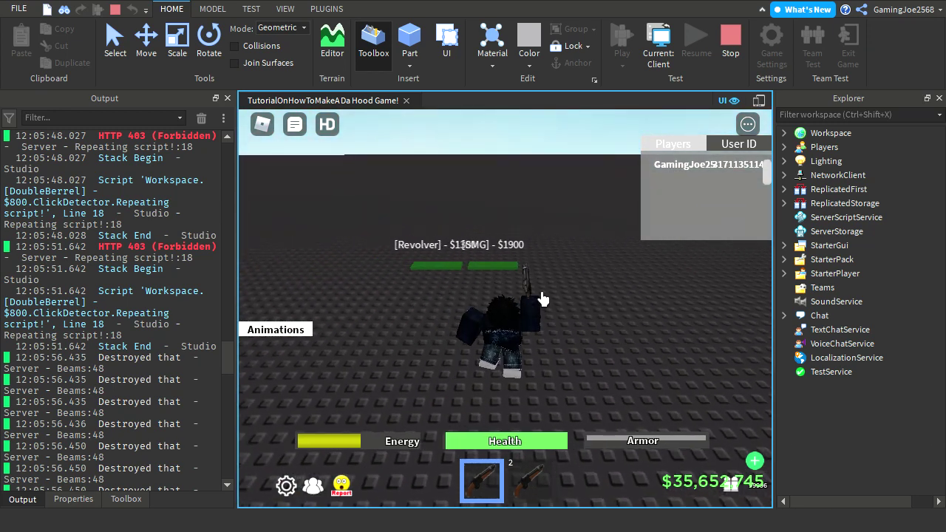
Walk the character up beside the [Revolver] - $1300 and [SMG] - $1900 pads and unequip the shotgun.
key("shift")
scroll(505, 308, "up", 3)
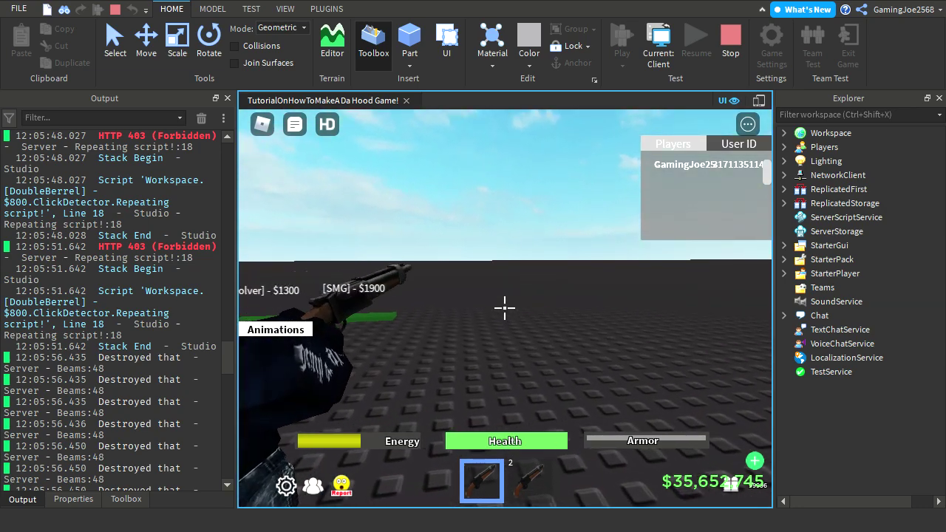
key("w")
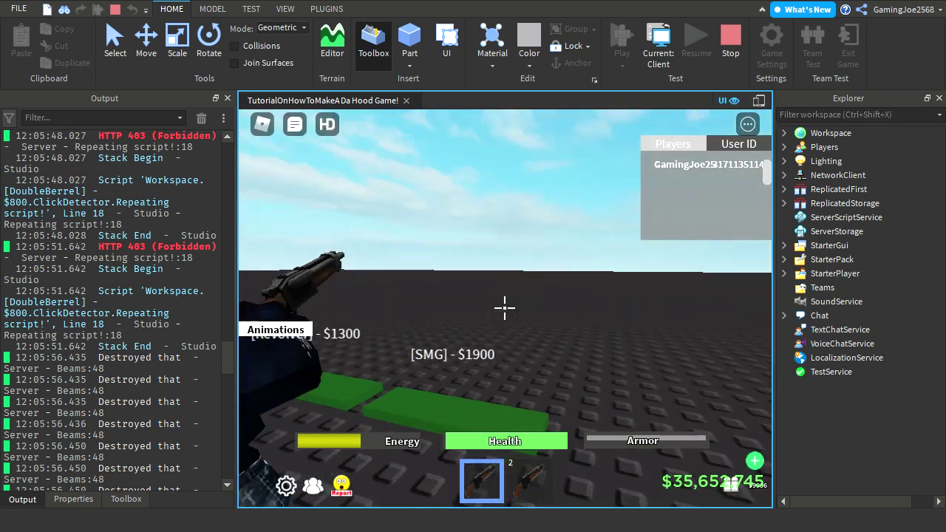
scroll(505, 308, "down", 3)
key("shift")
key("1")
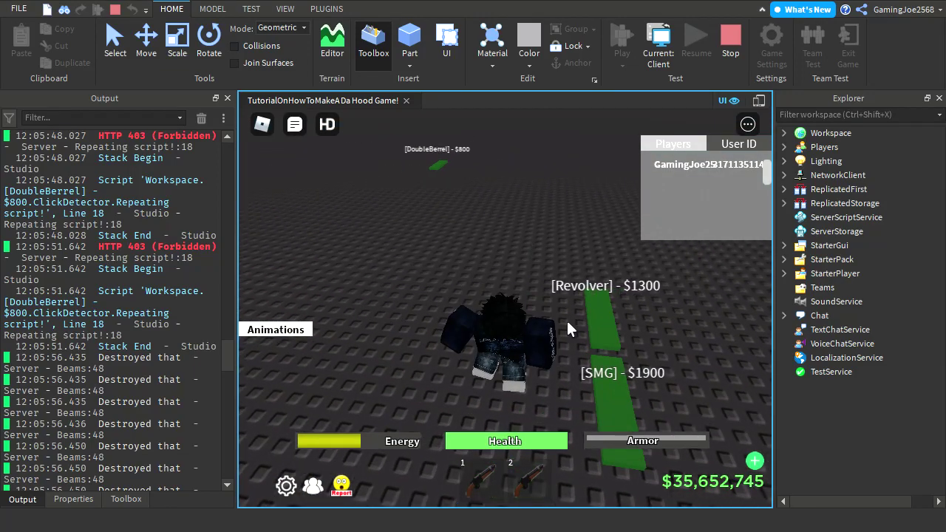
Move both shotguns from the hotbar into the backpack inventory and buy a revolver and an SMG from their pads.
key("grave")
left_click_drag(329, 473, 455, 362)
key("grave")
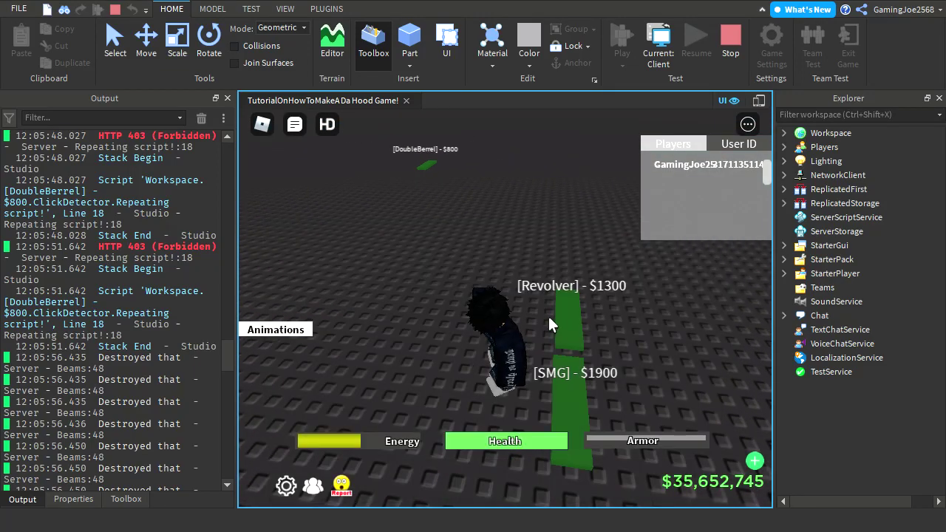
scroll(518, 285, "up", 5)
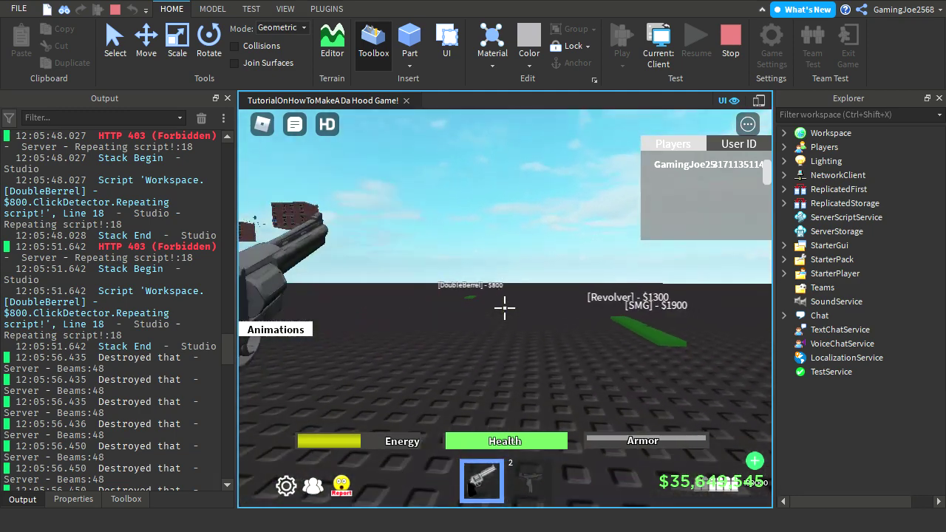
Examine the equipped revolver near the shop pads in first-person and third-person views.
key("shift")
scroll(505, 243, "down", 3)
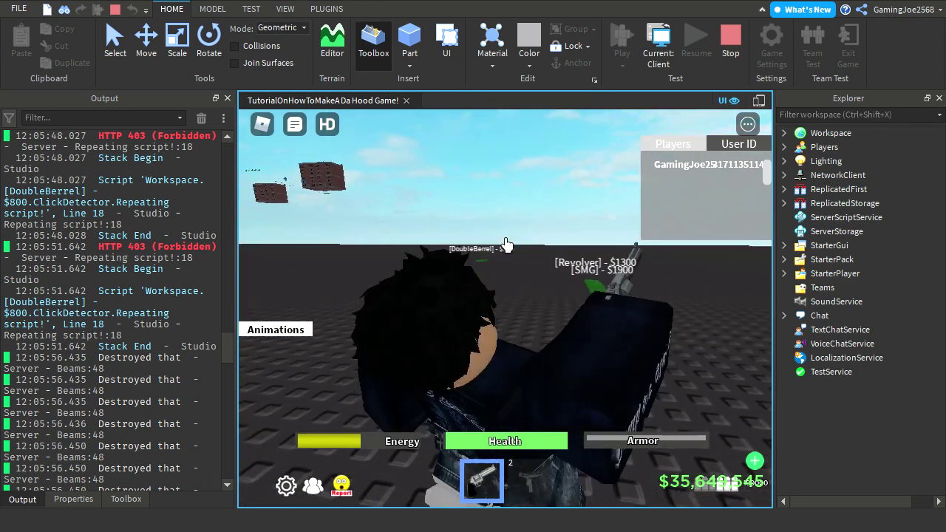
key("shift")
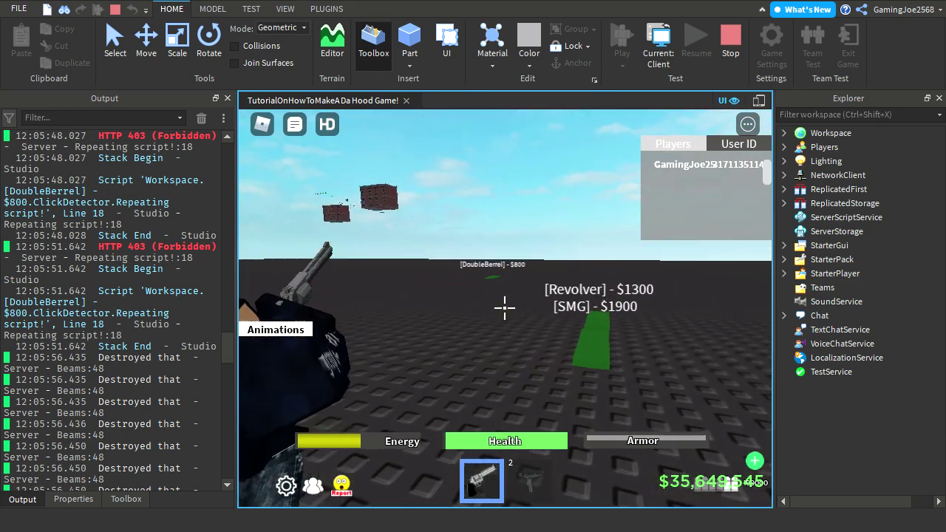
scroll(504, 308, "down", 3)
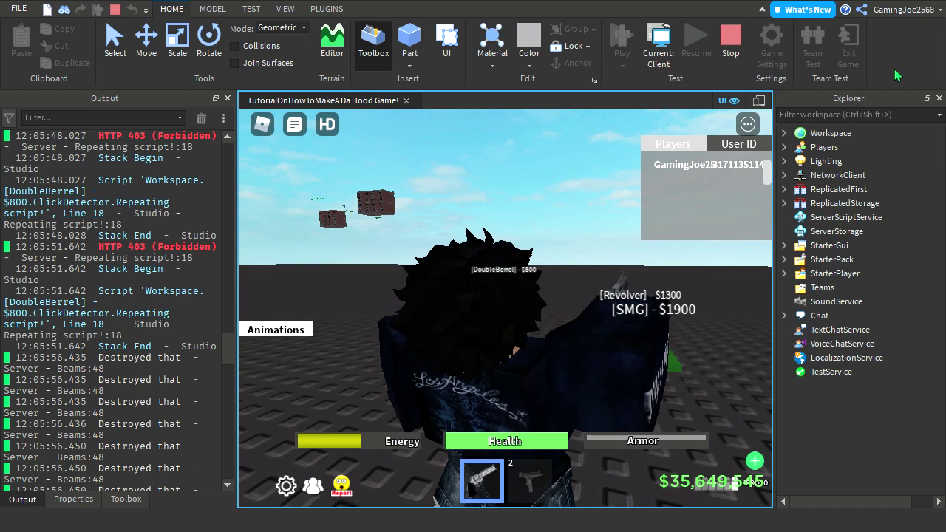
key("shift")
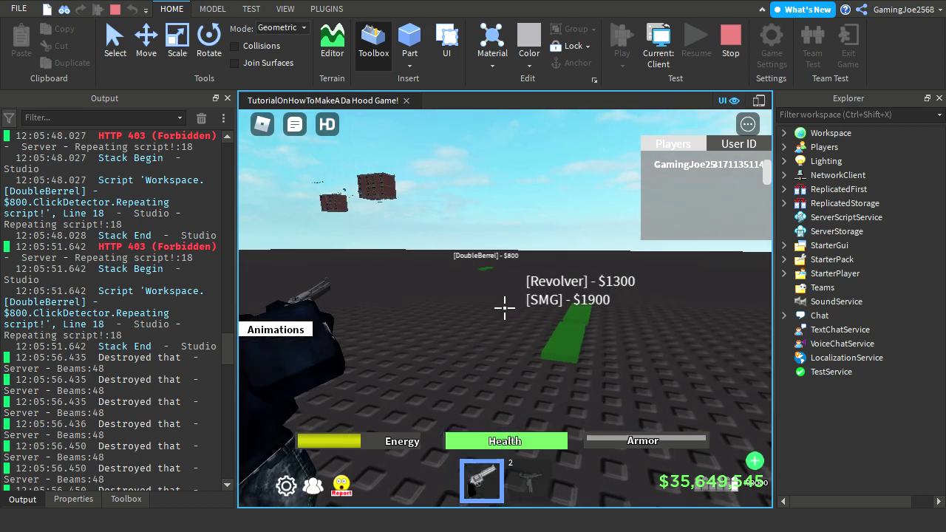
key("shift")
Equip the SMG, fire it in first-person view across the baseplate, and unequip it.
left_click(512, 473)
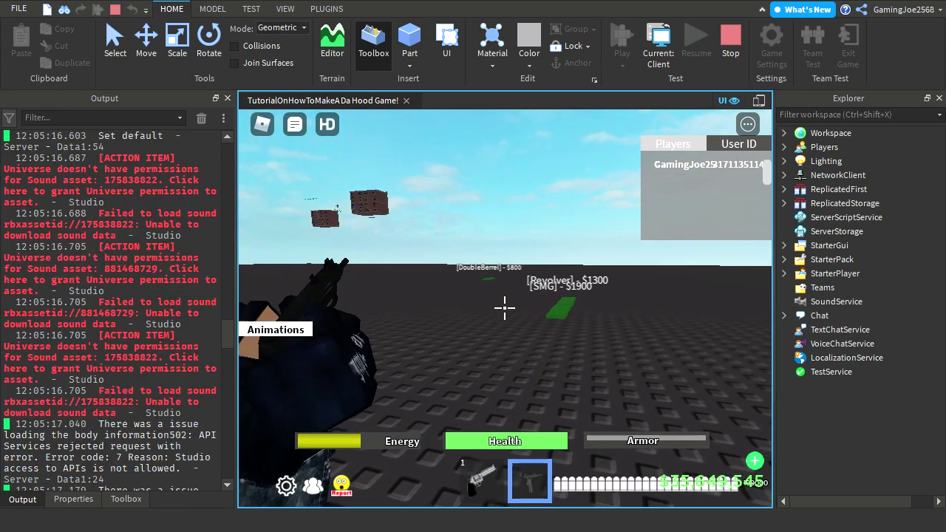
left_click(505, 308)
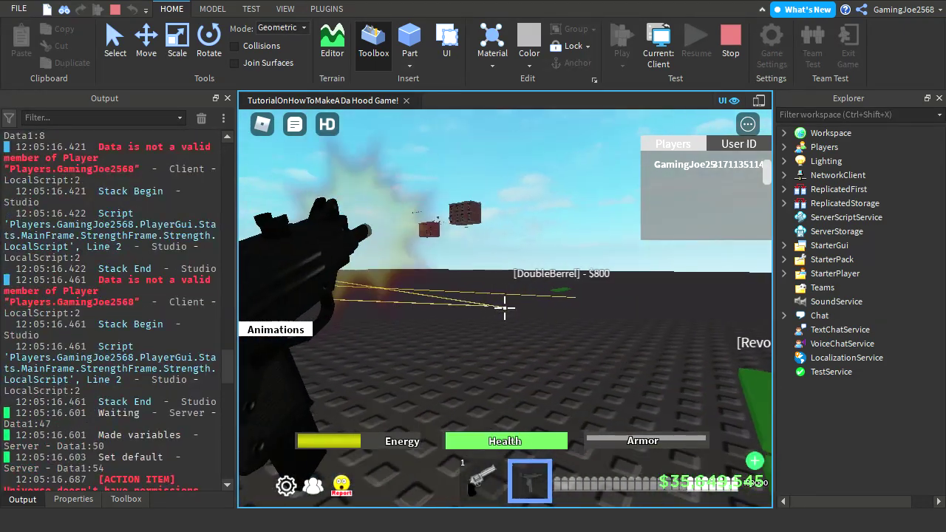
key("shift")
key("2")
Read through the playtest's output log for script errors, missing members and sound permission messages.
scroll(87, 298, "down", 10)
scroll(96, 299, "up", 4)
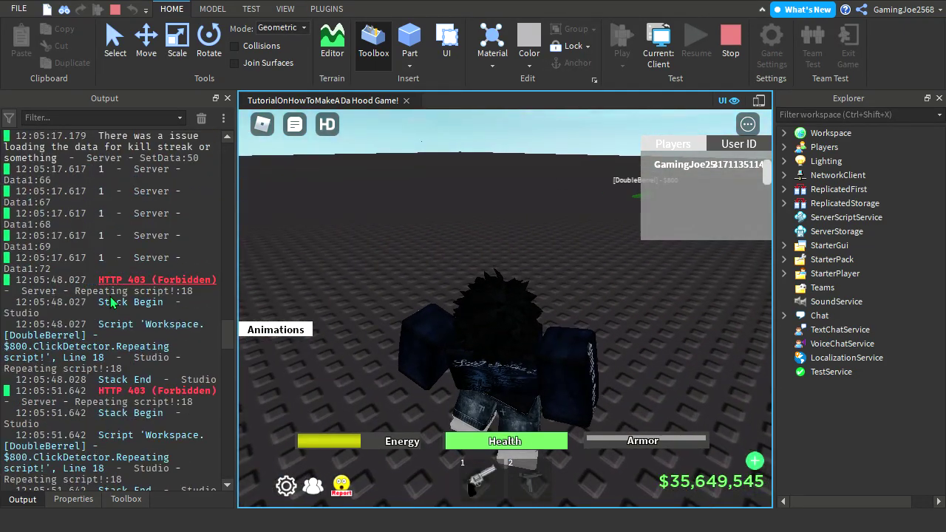
scroll(114, 301, "down", 20)
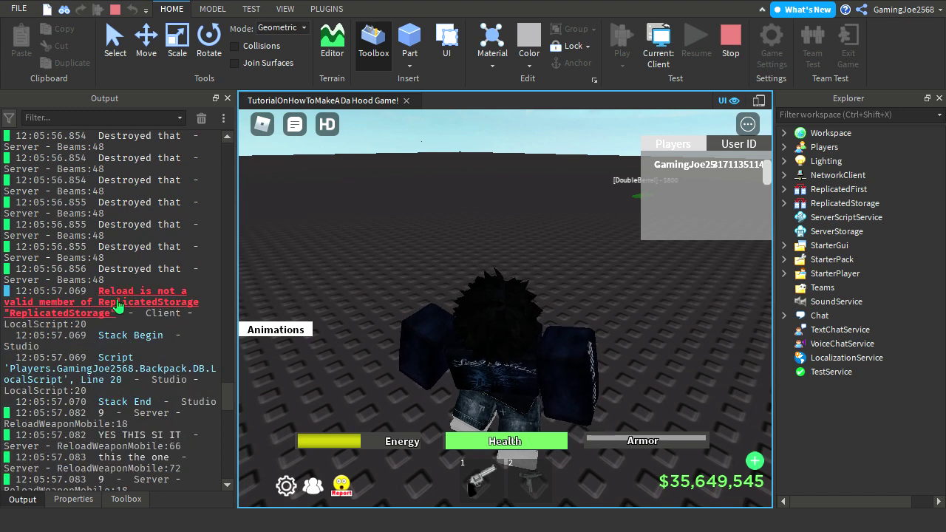
scroll(189, 333, "down", 18)
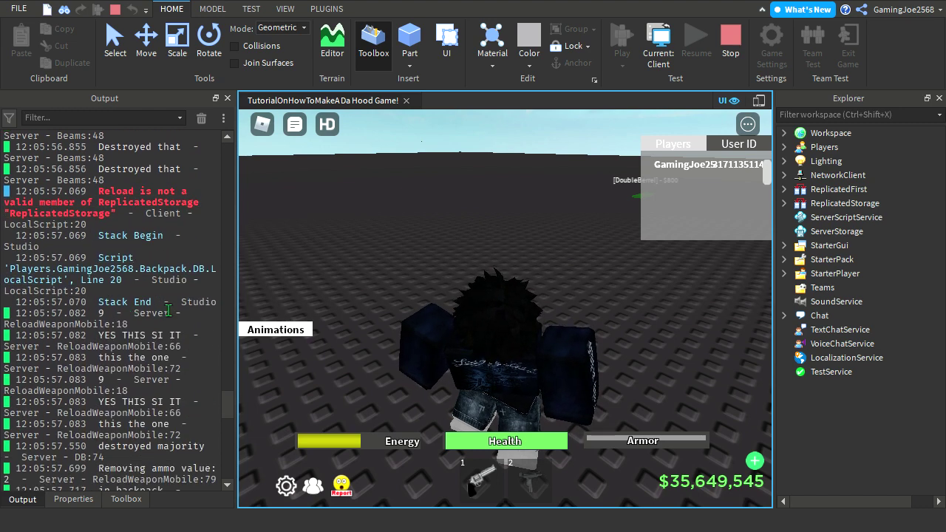
scroll(192, 334, "down", 3)
scroll(193, 334, "up", 15)
scroll(192, 334, "up", 20)
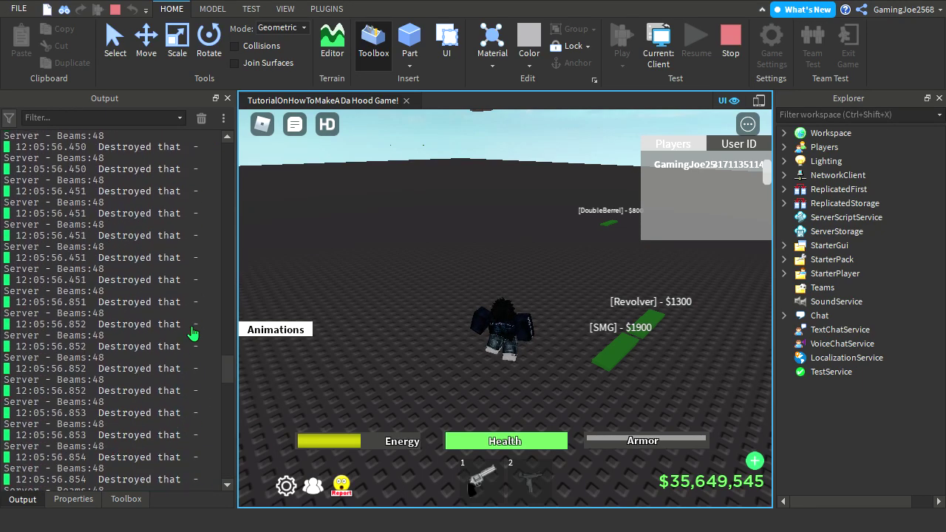
scroll(192, 334, "up", 7)
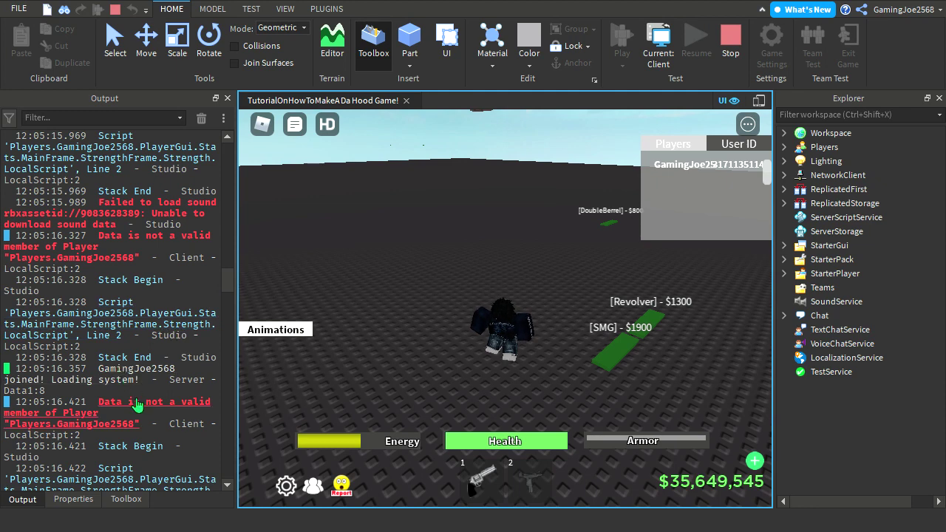
scroll(137, 404, "up", 12)
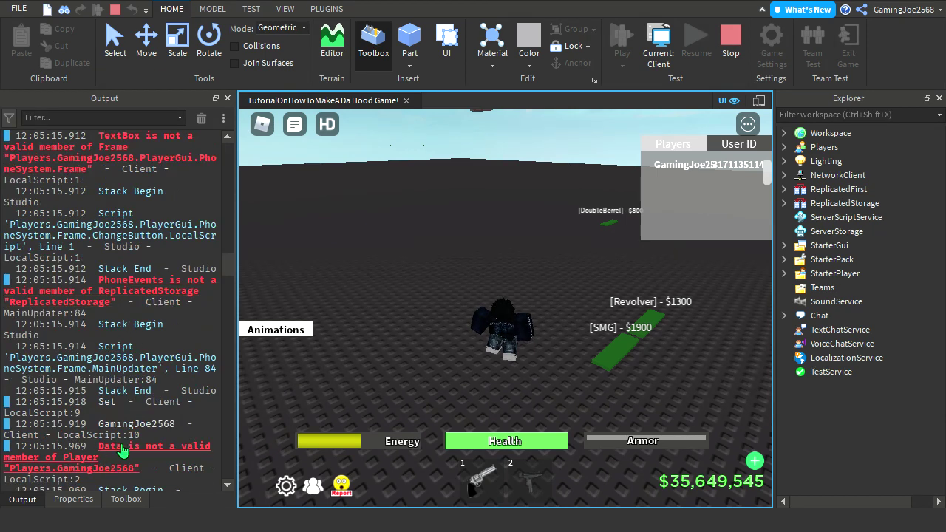
scroll(167, 393, "up", 2)
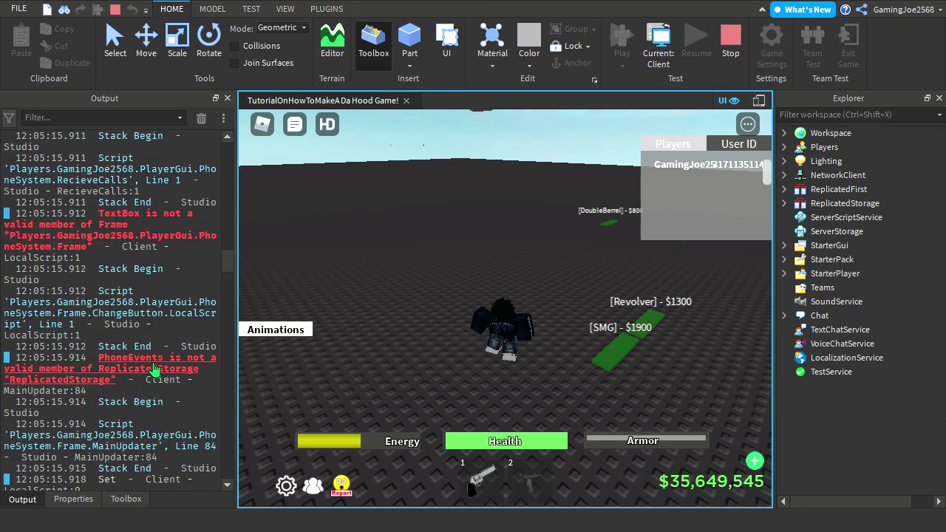
scroll(69, 408, "up", 10)
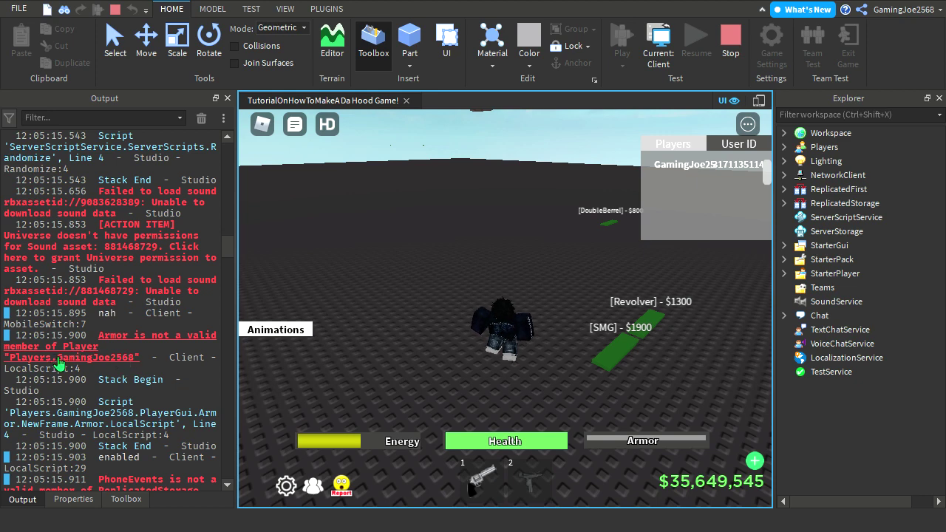
scroll(65, 359, "up", 3)
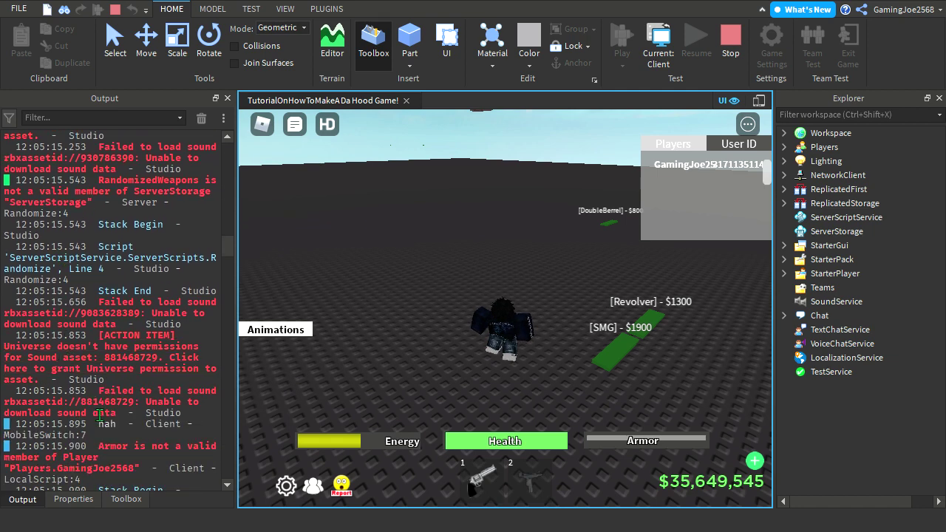
scroll(81, 465, "up", 1)
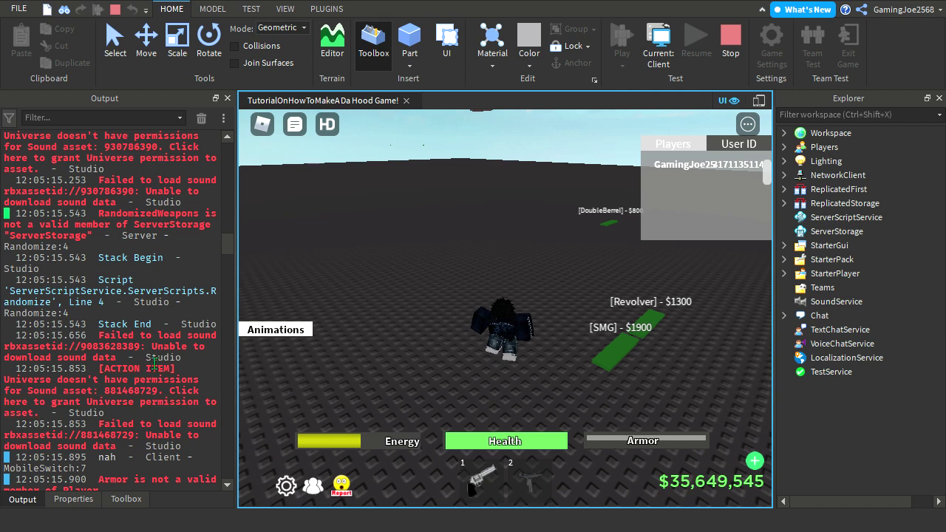
scroll(164, 301, "up", 10)
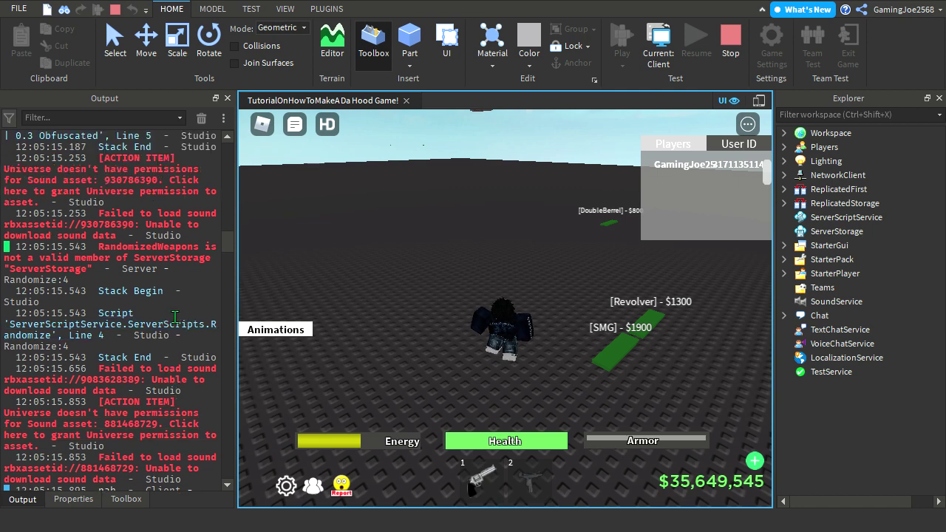
key("w")
mouse_move(596, 321)
right_mouse_down()
mouse_move(603, 314)
mouse_move(599, 323)
right_mouse_up()
key("s")
key("w")
key("w")
key("s")
scroll(598, 323, "up", 3)
key("w")
key("s")
scroll(599, 324, "down", 3)
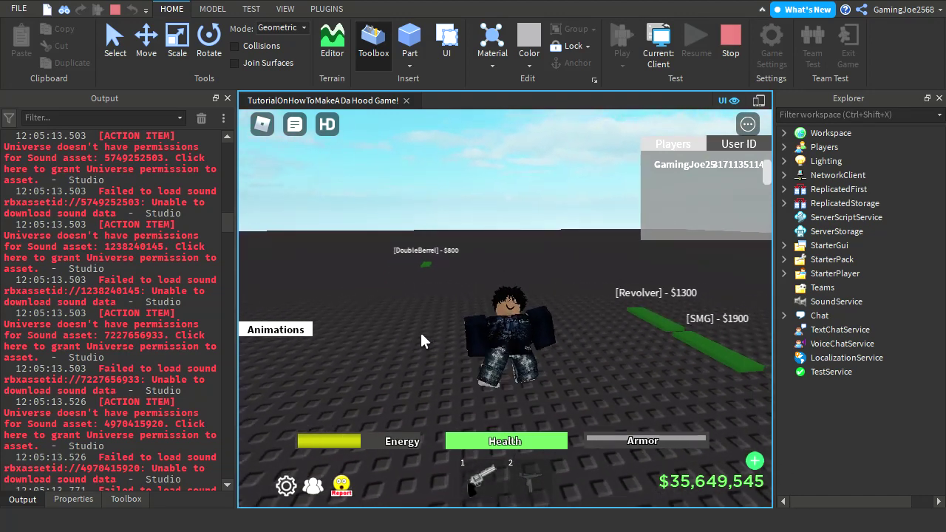
key("w")
key("s")
Read the earlier output log errors and inspect the player's child objects under the Players service.
scroll(119, 319, "up", 9)
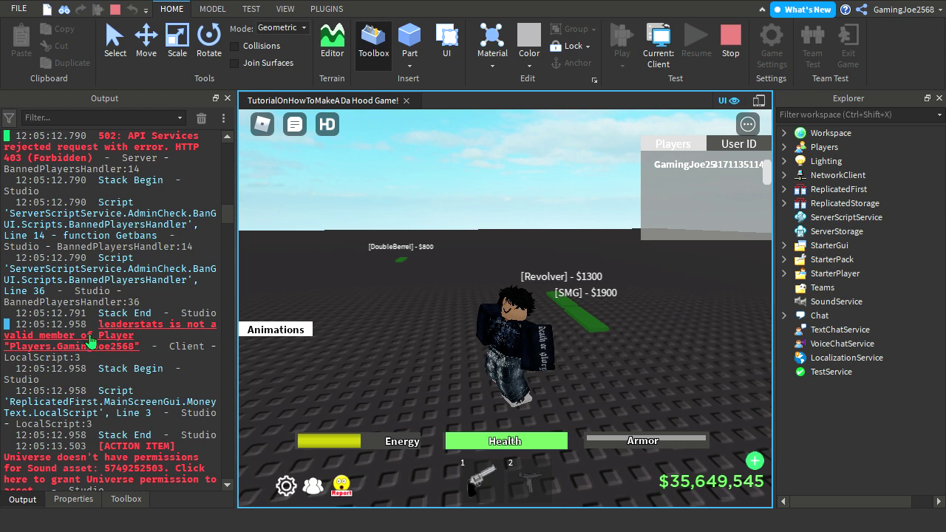
left_click(794, 150)
left_click(785, 148)
left_click(800, 163)
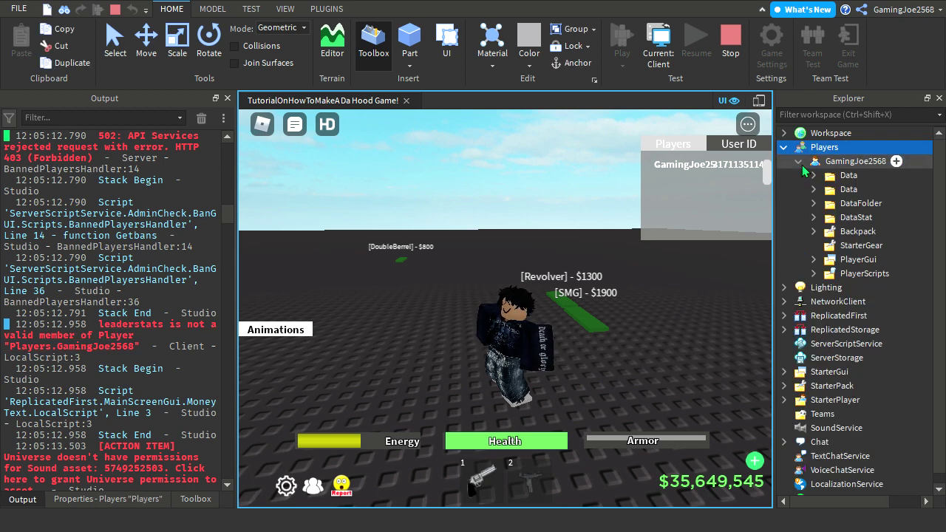
left_click(800, 162)
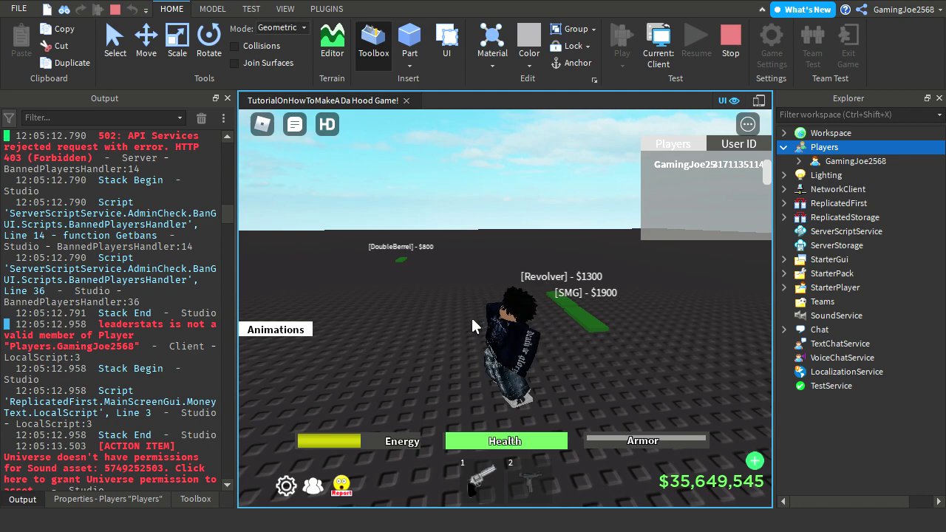
Drop several $100 cash piles on the ground around the character.
key("grave")
left_click(624, 277)
key("grave")
left_click(511, 299)
left_click(512, 299)
left_click(511, 299)
right_click_drag(512, 299, 513, 297)
left_click(512, 297)
left_click(513, 297)
left_click(513, 297)
left_click(522, 285)
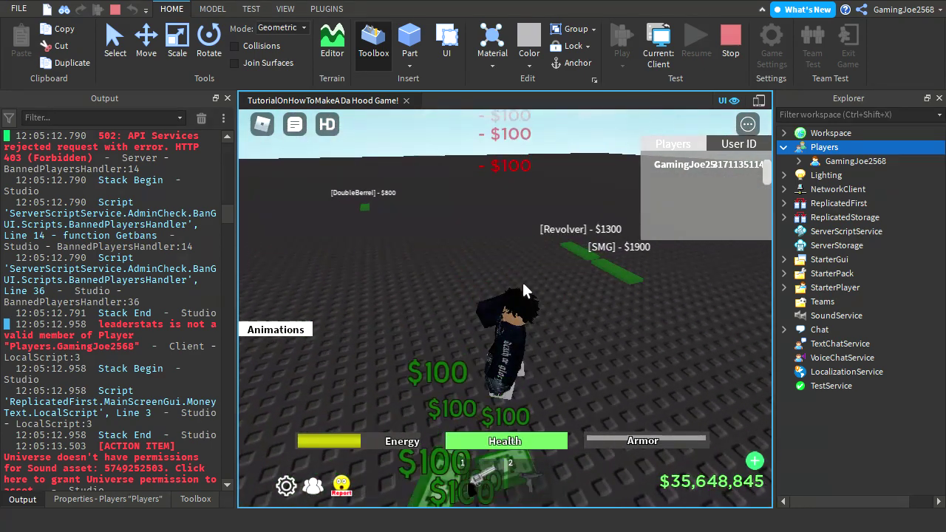
Pick up the dropped $100 cash piles, walking the character over to the remaining one.
left_click(509, 317)
left_click(491, 356)
left_click(490, 362)
left_click(487, 406)
left_click(536, 416)
left_click(492, 387)
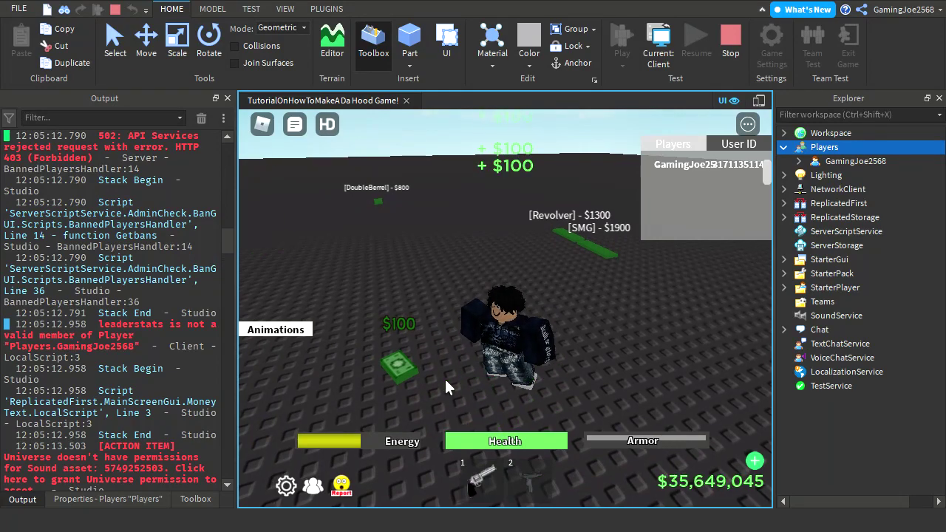
key("a")
key("s")
key("s")
left_click(427, 347)
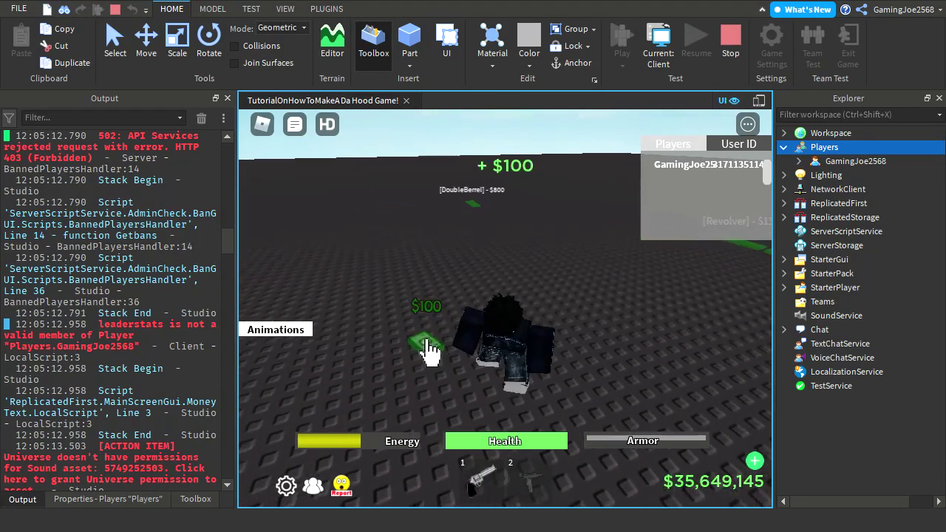
View the character from the front among the dropped cash and stop the playtest.
right_click_drag(464, 317, 464, 316)
scroll(473, 303, "up", 5)
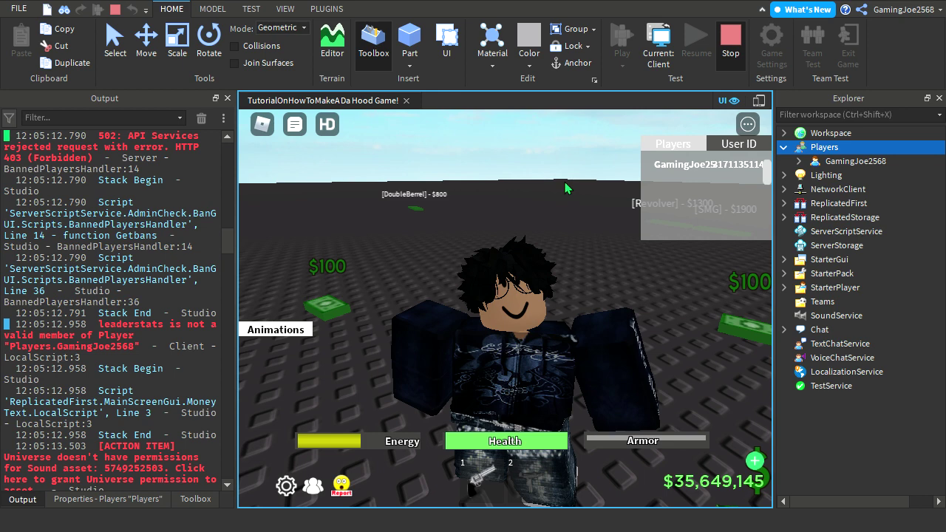
key("shift+F5")
right_click_drag(426, 194, 445, 205)
key("w")
left_click(450, 368)
left_click(403, 366, "ctrl")
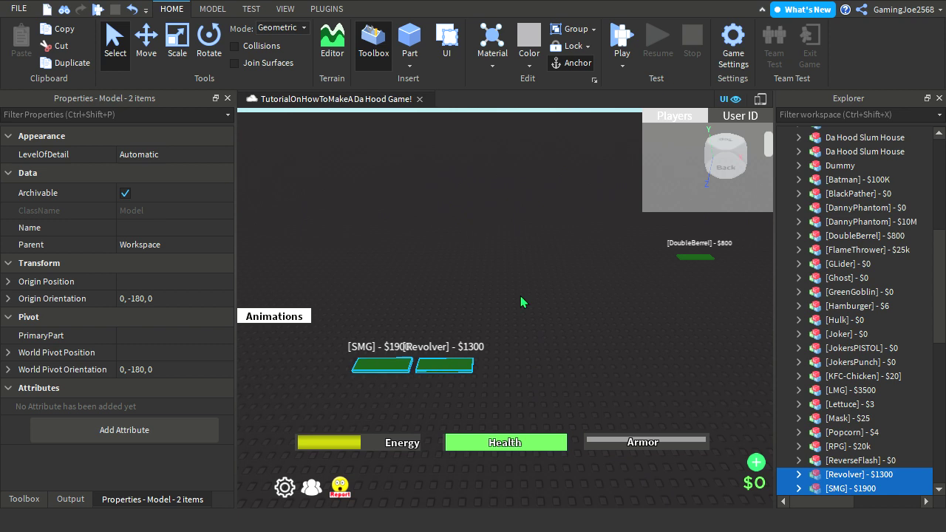
left_click(702, 257, "ctrl")
left_click(177, 41)
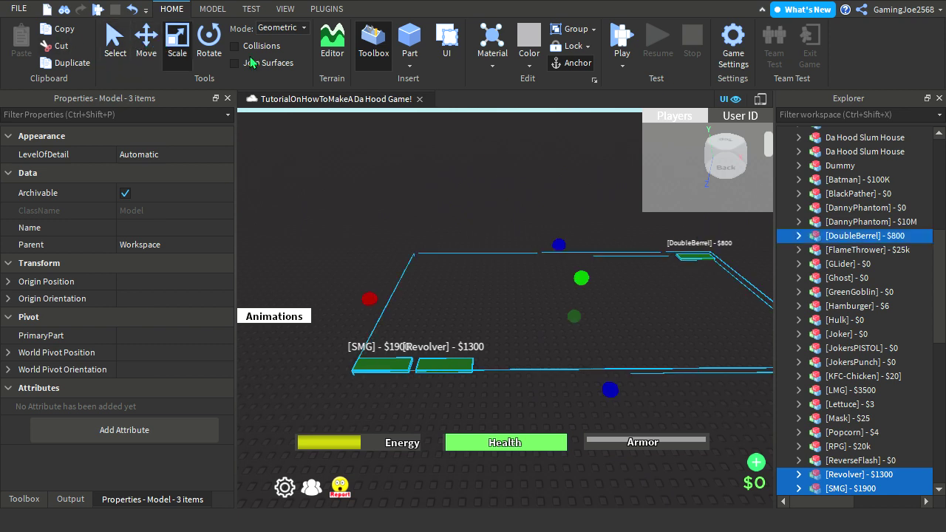
right_click_drag(575, 253, 593, 235)
left_click(146, 48)
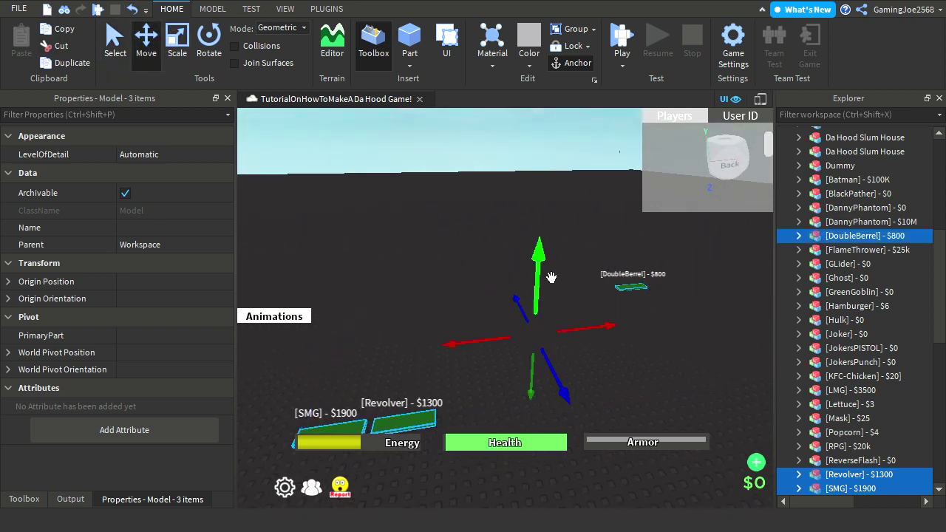
left_click(532, 270)
Select the [DoubleBerrel] - $800, [Revolver] - $1300 and [SMG] - $1900 pads together, move them downward along the vertical axis, and deselect them.
left_click(632, 288)
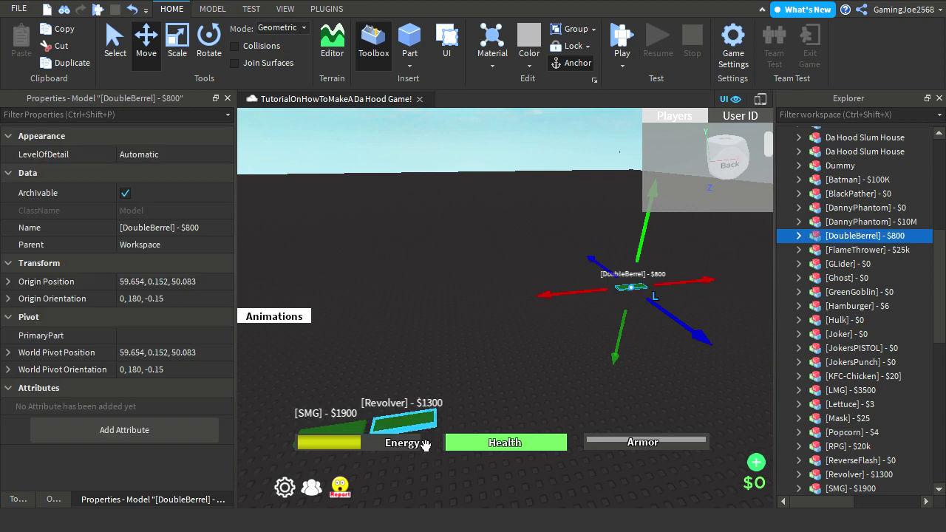
left_click(424, 441, "ctrl")
left_click(352, 436, "ctrl")
left_click_drag(533, 304, 529, 379)
left_click(519, 181)
right_click_drag(515, 179, 513, 177)
scroll(791, 249, "up", 1)
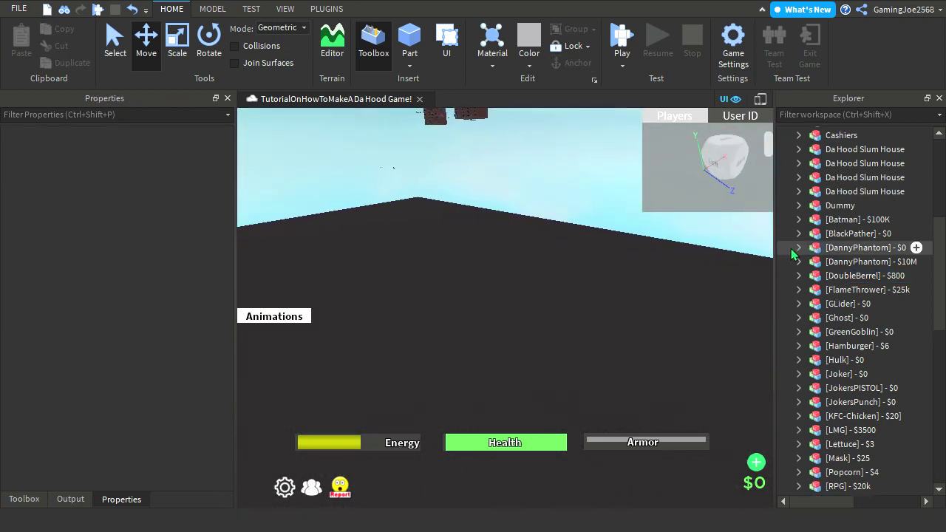
Select the Baseplate in the Workspace and set its BrickColor to Grime.
scroll(791, 249, "up", 6)
left_click(783, 134)
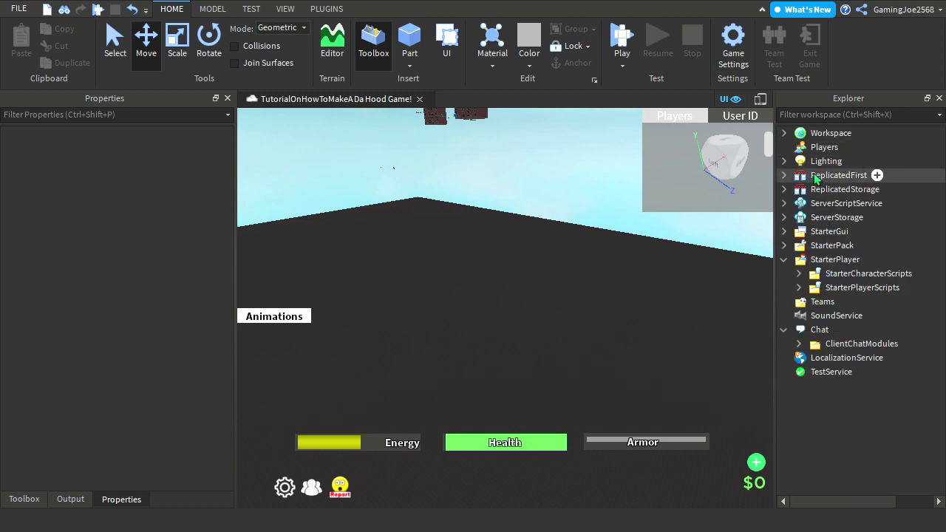
left_click(784, 133)
scroll(815, 288, "down", 12)
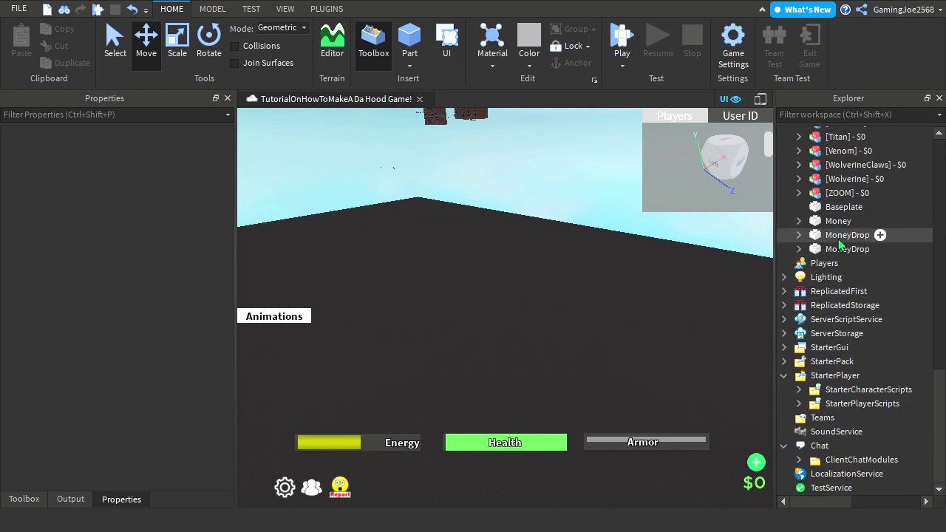
left_click(837, 225)
left_click(839, 210)
mouse_move(377, 297)
right_mouse_down()
mouse_move(348, 304)
mouse_move(381, 303)
right_mouse_up()
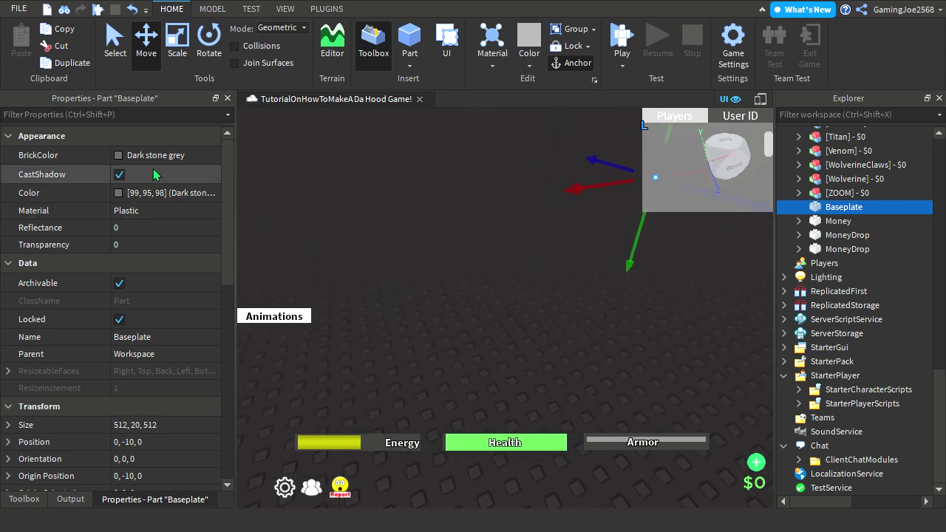
left_click(123, 161)
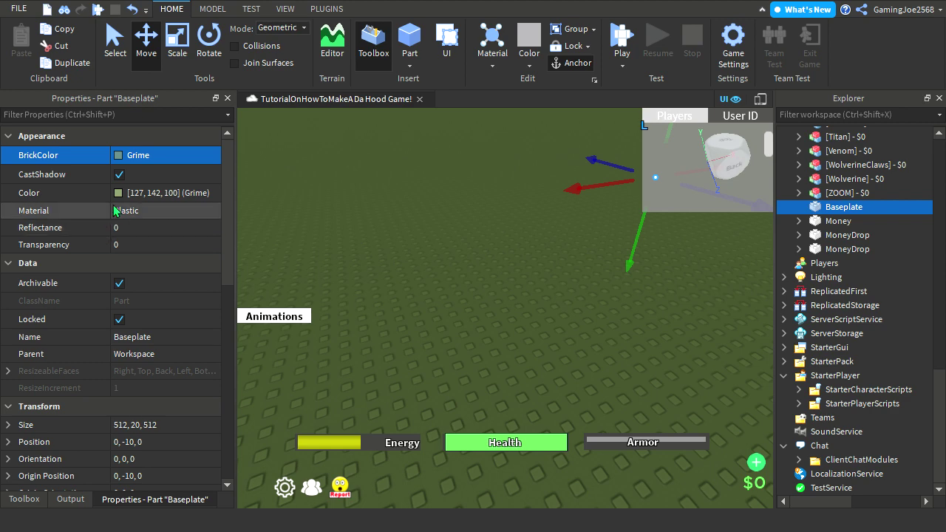
Set the Baseplate's material to Grass and deselect it.
left_click(145, 212)
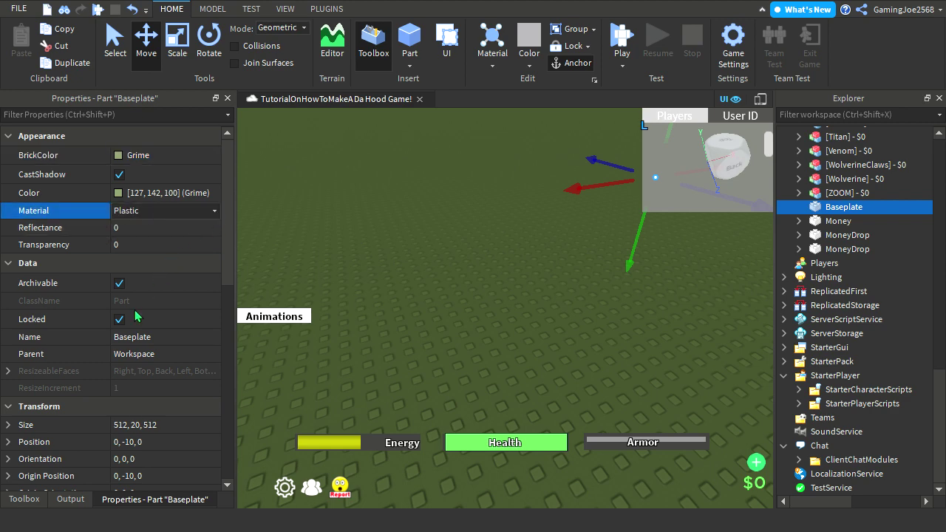
left_click(133, 225)
right_click_drag(744, 362, 744, 362)
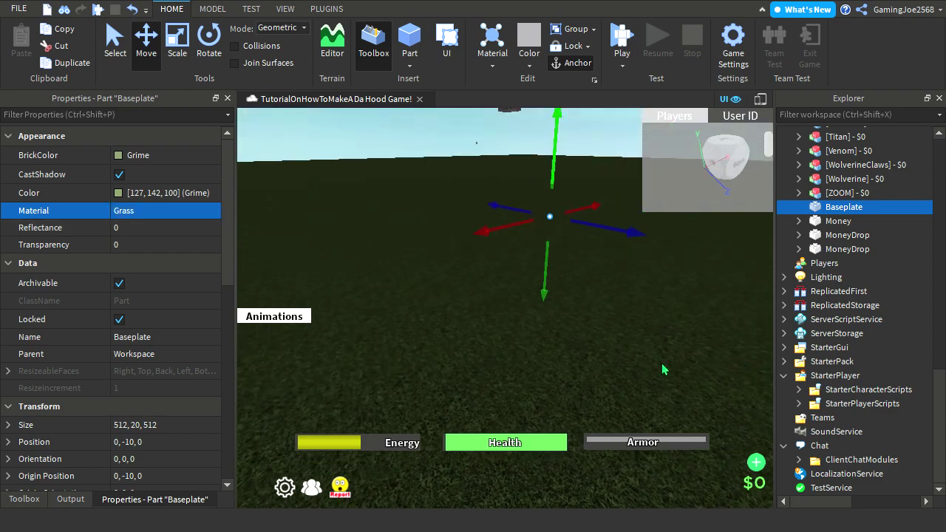
right_click_drag(638, 247, 638, 248)
left_click(571, 183)
Insert a block part on the grass, flatten it to about 0.59 studs high, and lower it slightly into the Baseplate.
right_click_drag(570, 183, 571, 182)
right_click_drag(454, 297, 439, 293)
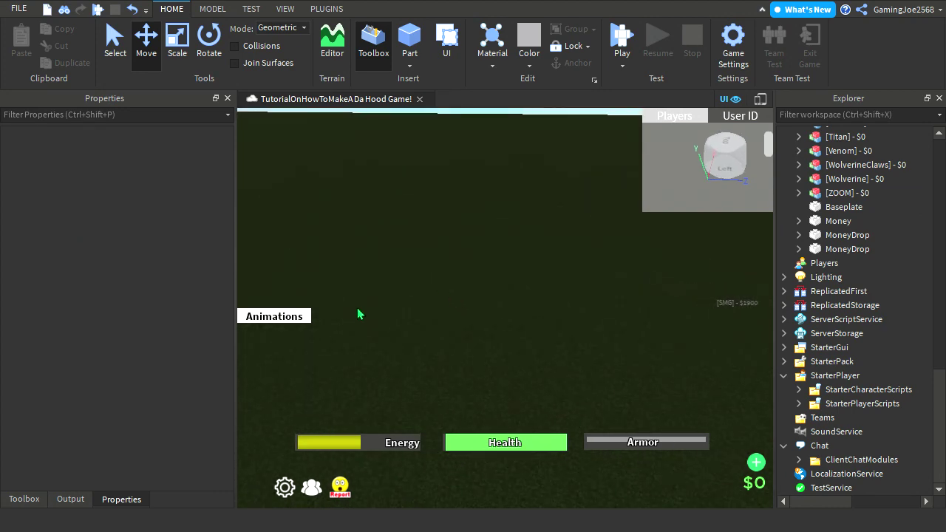
left_click(409, 40)
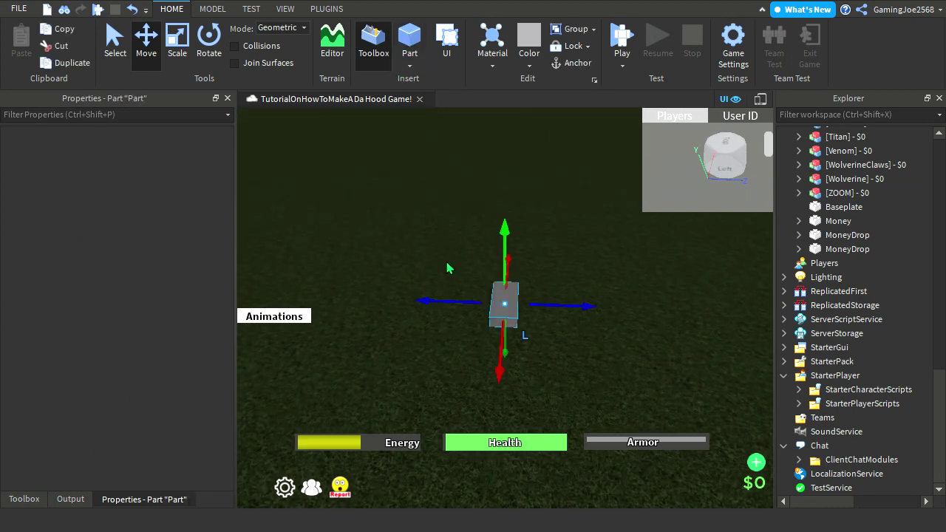
key("d")
left_click(177, 43)
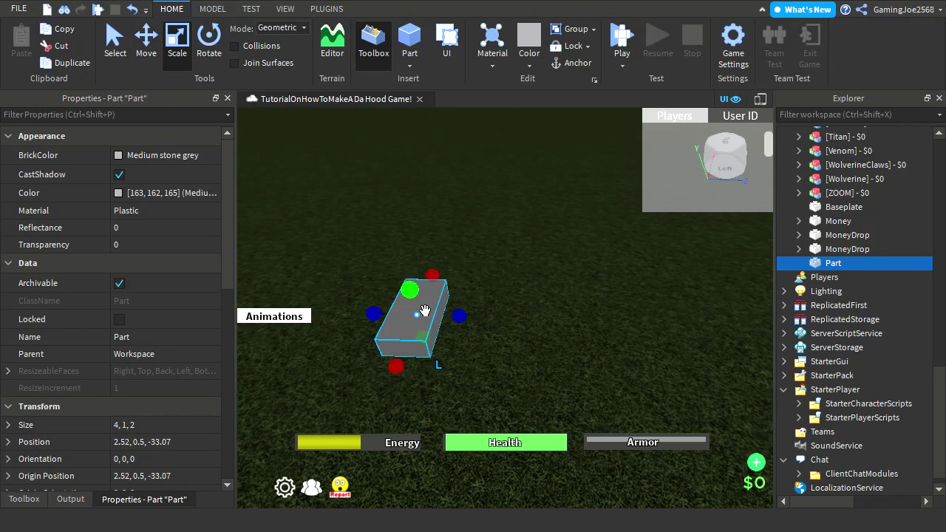
left_click_drag(409, 289, 413, 304)
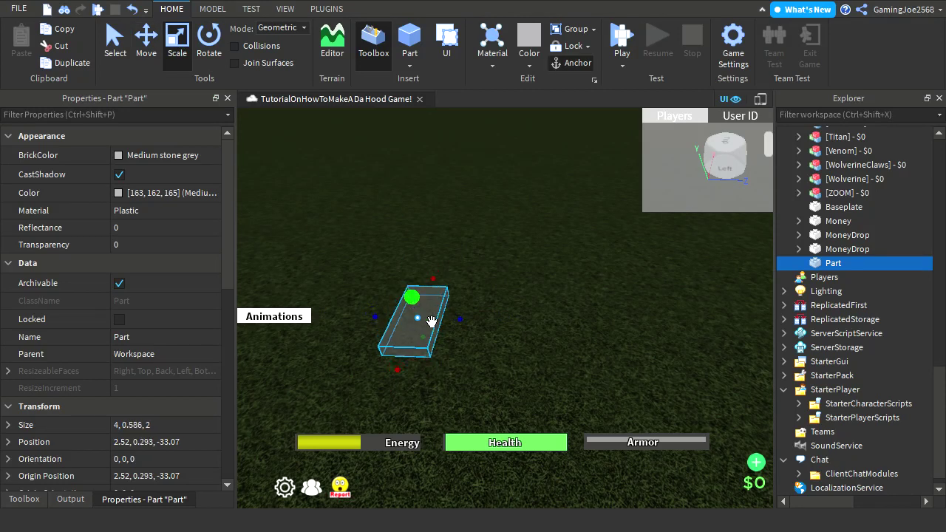
left_click(148, 46)
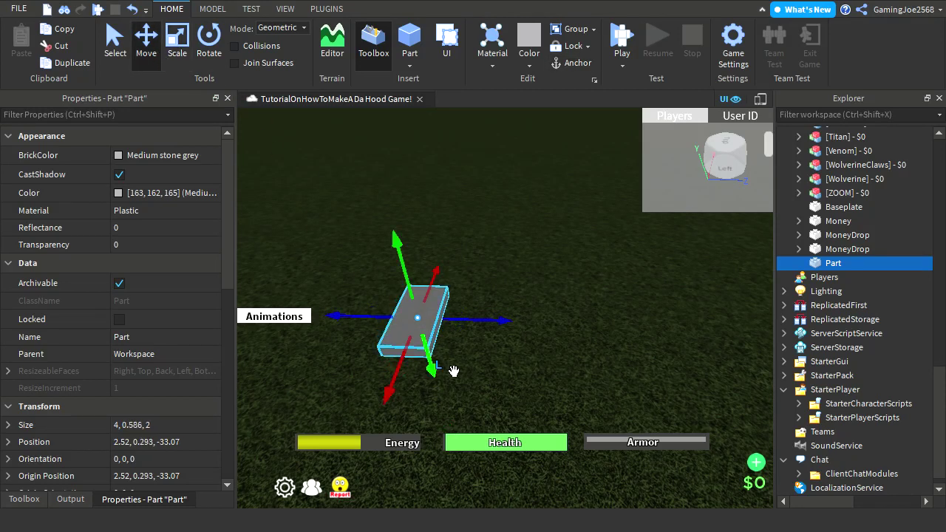
left_click_drag(452, 377, 431, 361)
Scale the flat part into a road strip about 247 studs long and 19 studs wide.
left_click(185, 46)
left_click_drag(468, 327, 599, 379)
right_click_drag(599, 379, 572, 368)
left_click_drag(412, 360, 479, 423)
right_click_drag(455, 288, 492, 319)
scroll(492, 319, "down", 4)
left_click_drag(582, 347, 641, 354)
right_click_drag(641, 354, 602, 315)
left_click_drag(507, 288, 311, 162)
right_click_drag(313, 163, 537, 344)
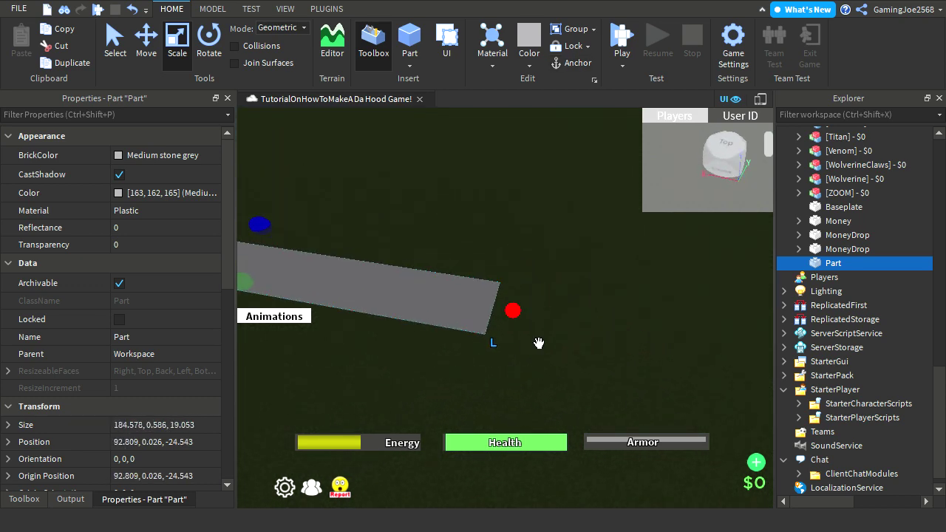
left_click_drag(520, 318, 861, 322)
right_click_drag(601, 303, 616, 328)
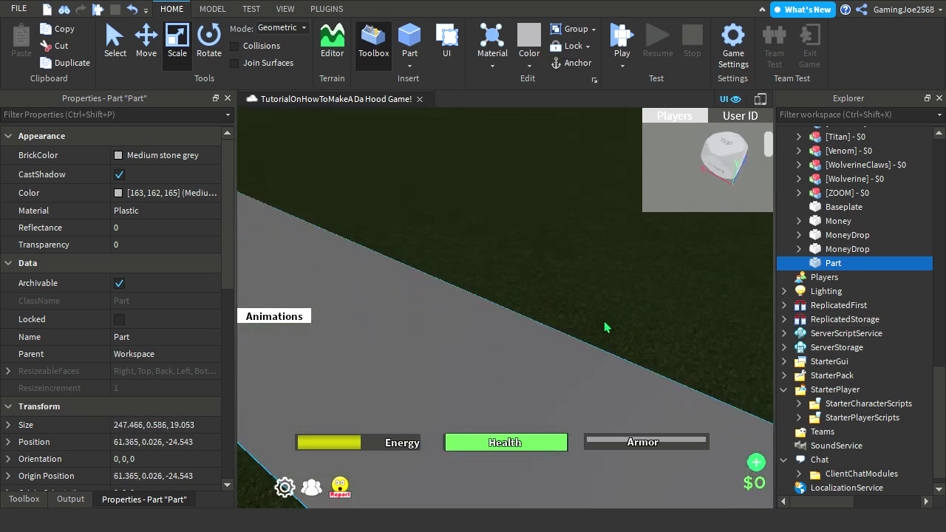
Try Really black and Black as the road strip's BrickColor.
left_click(118, 154)
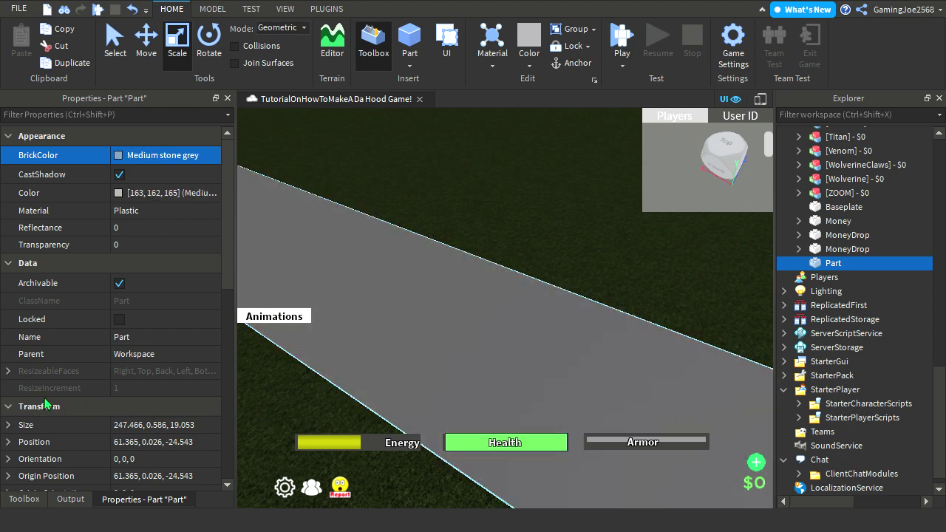
left_click(157, 223)
left_click(192, 216)
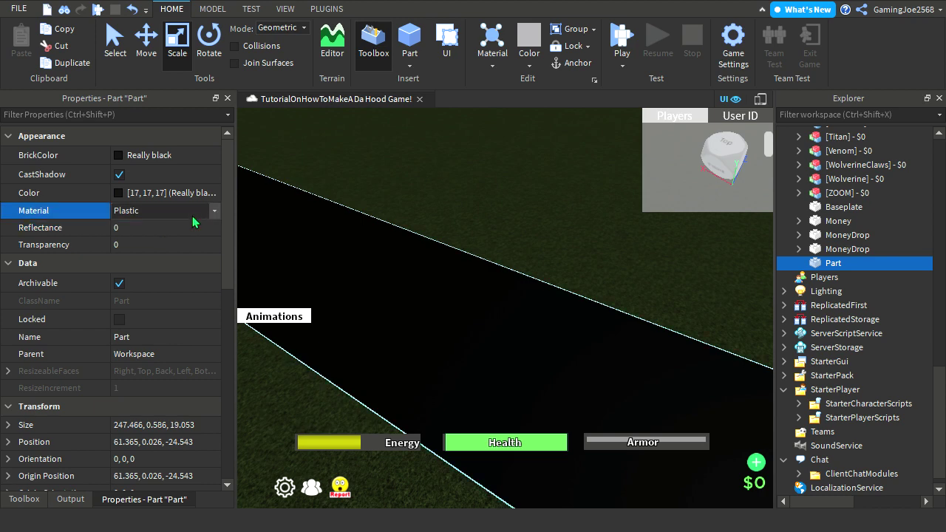
left_click(116, 159)
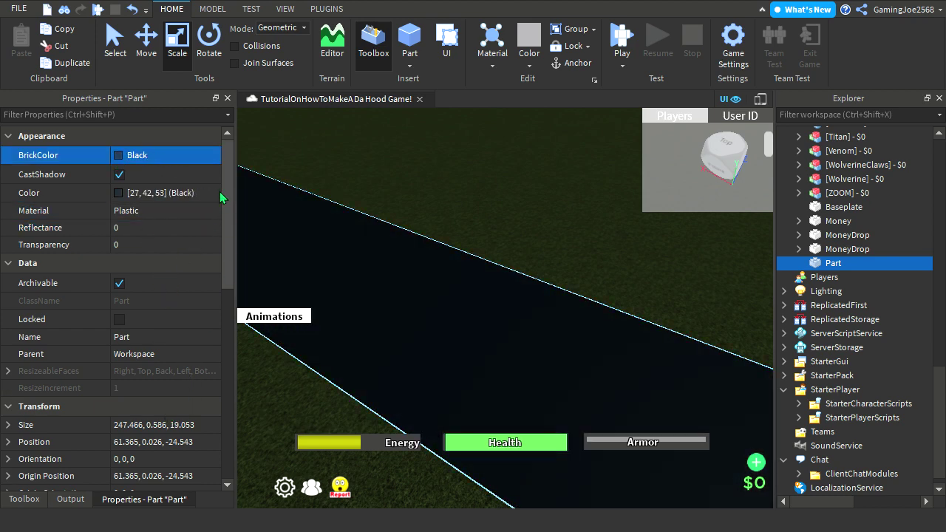
Try Metal and Glass as the road strip's material.
left_click(185, 210)
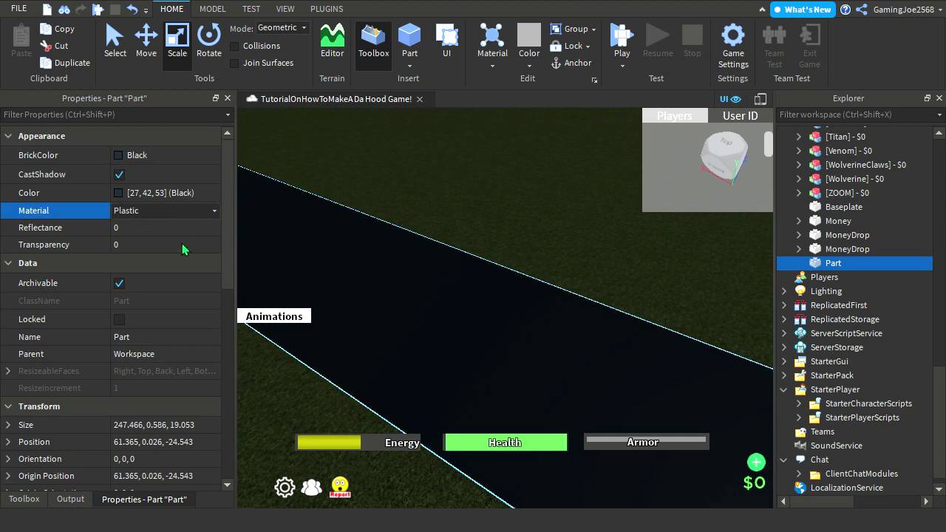
right_click_drag(588, 291, 566, 274)
scroll(567, 270, "down", 4)
scroll(568, 269, "down", 3)
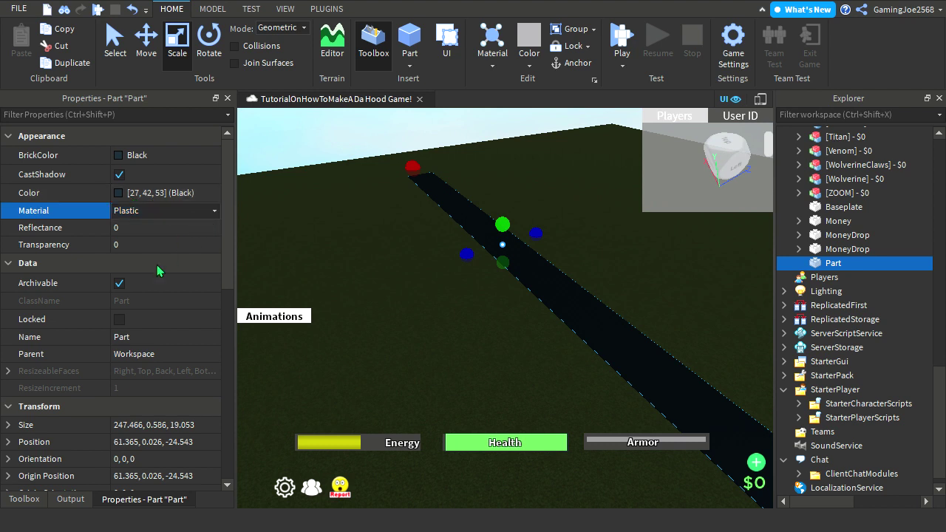
left_click(144, 286)
scroll(623, 333, "up", 4)
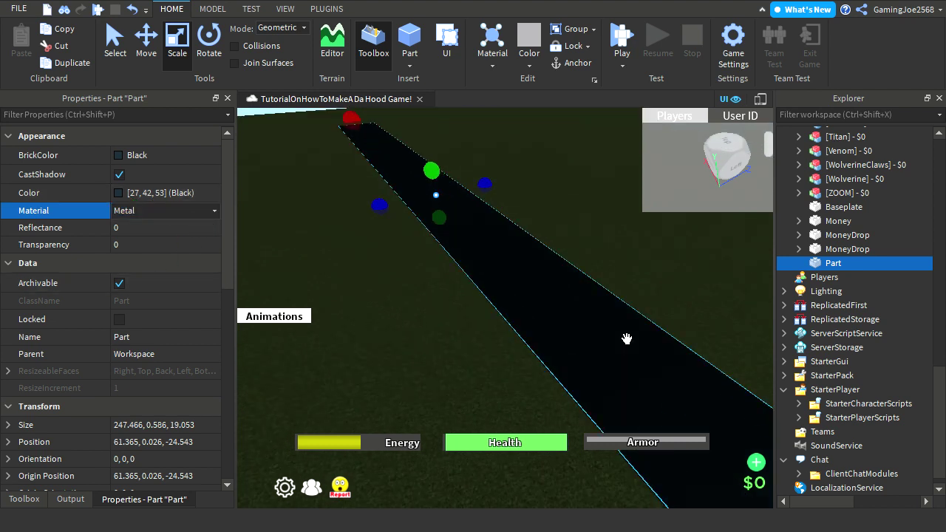
left_click(145, 256)
left_click(175, 229)
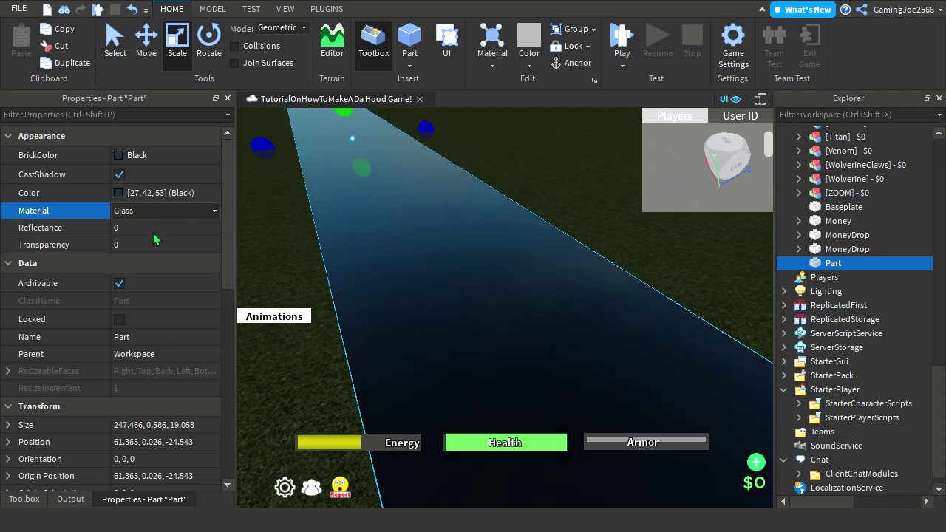
Try DiamondPlate and Fabric as the road strip's material and deselect the strip.
left_click(154, 236)
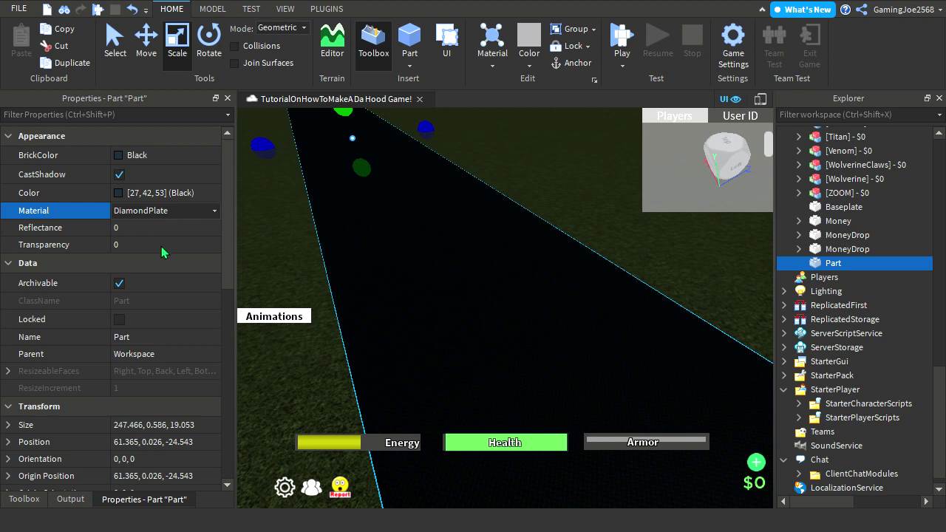
left_click(161, 246)
left_click(143, 236)
right_click_drag(517, 347, 642, 387)
right_click_drag(642, 384, 600, 210)
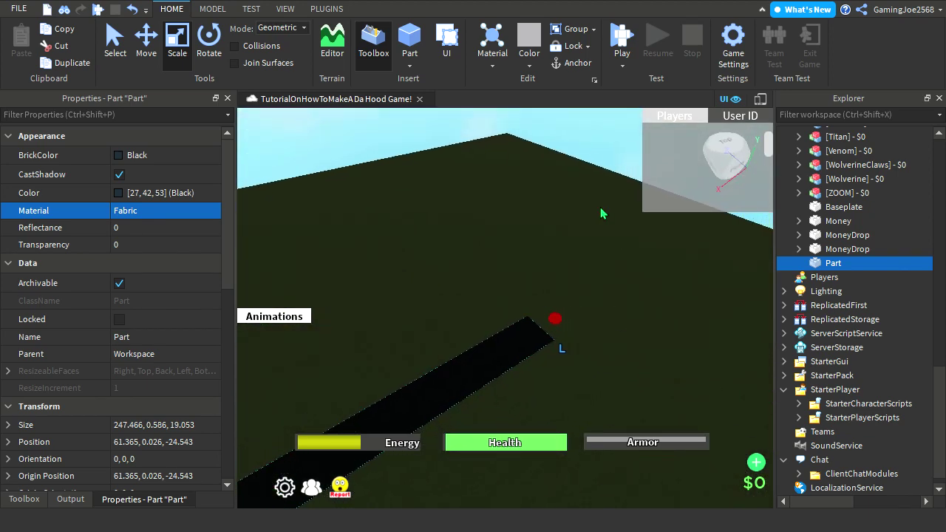
left_click(621, 144)
Reselect the road strip and try Fossil and Smoky grey as its BrickColor.
right_click_drag(622, 144, 603, 156)
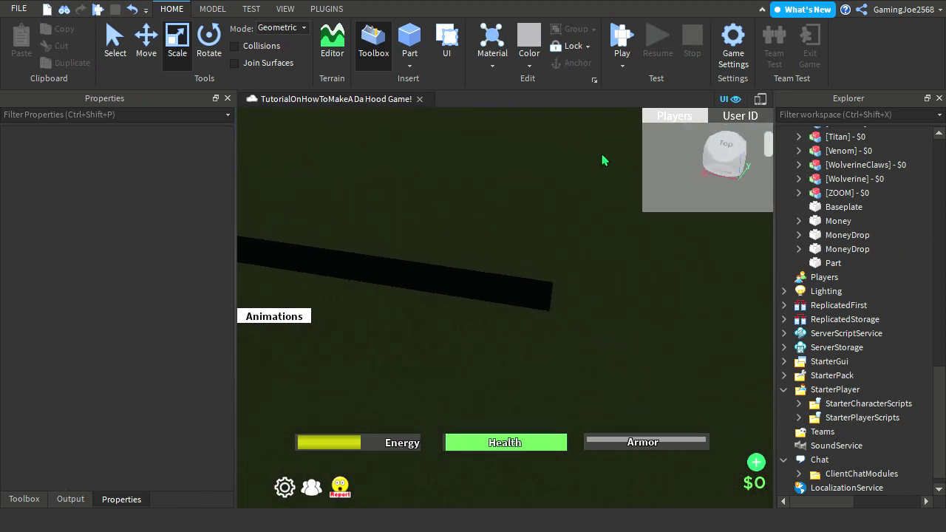
left_click(479, 287)
scroll(443, 265, "up", 6)
right_click_drag(492, 274, 537, 268)
key("a")
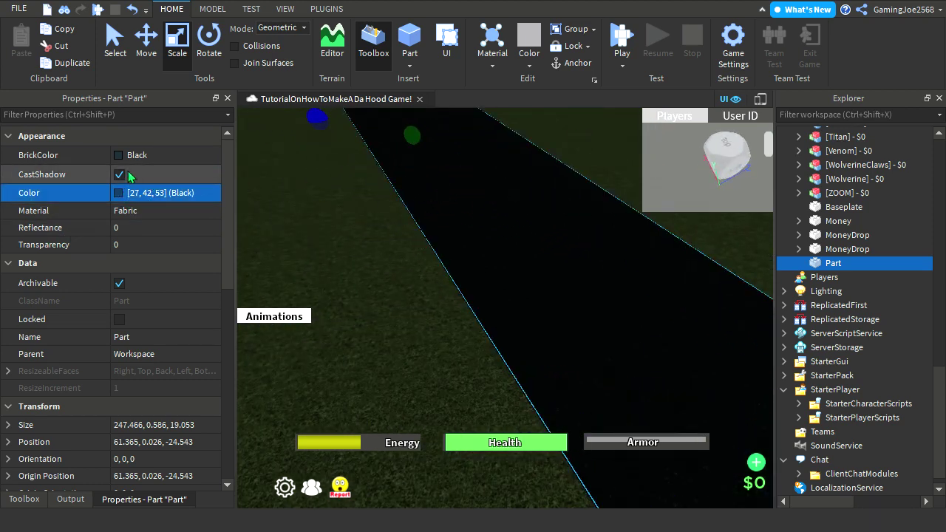
left_click(119, 154)
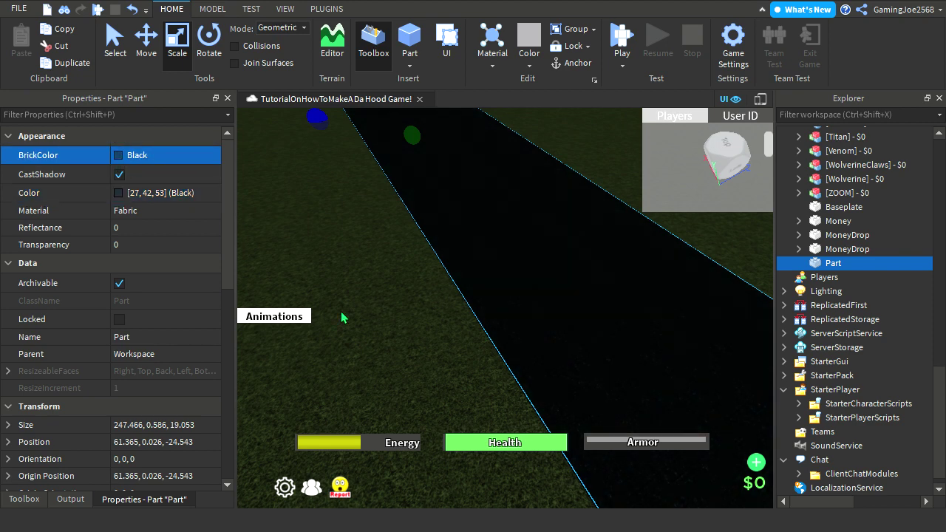
left_click(248, 417)
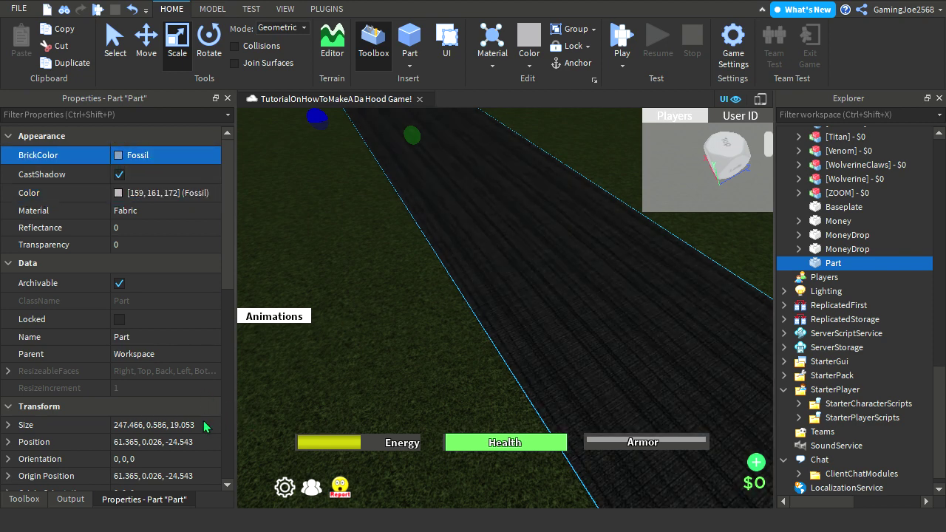
key("Down")
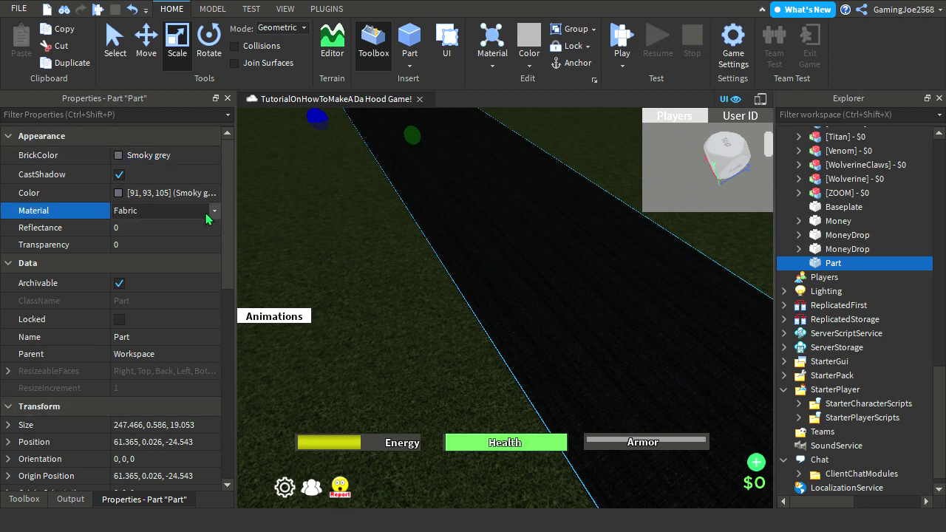
Try ForceField, Glass and Grass as the road strip's material.
left_click(167, 303)
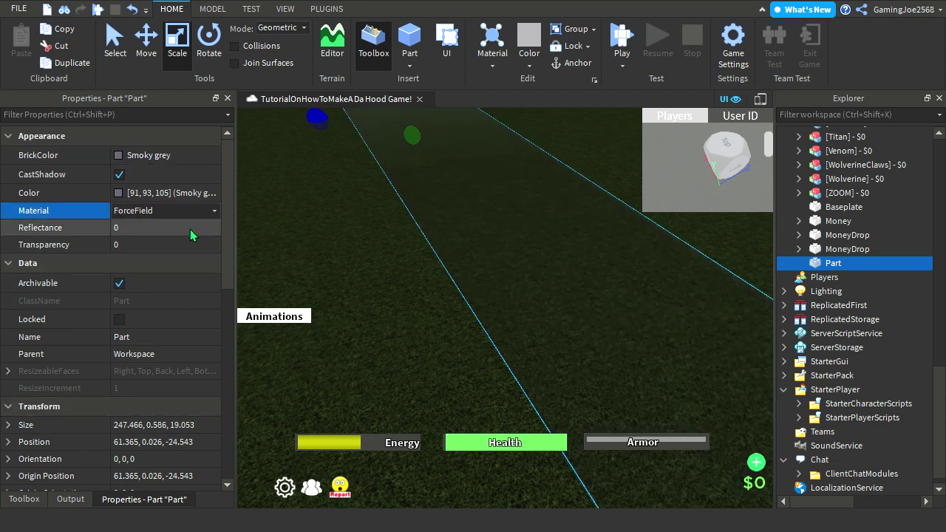
key("Down")
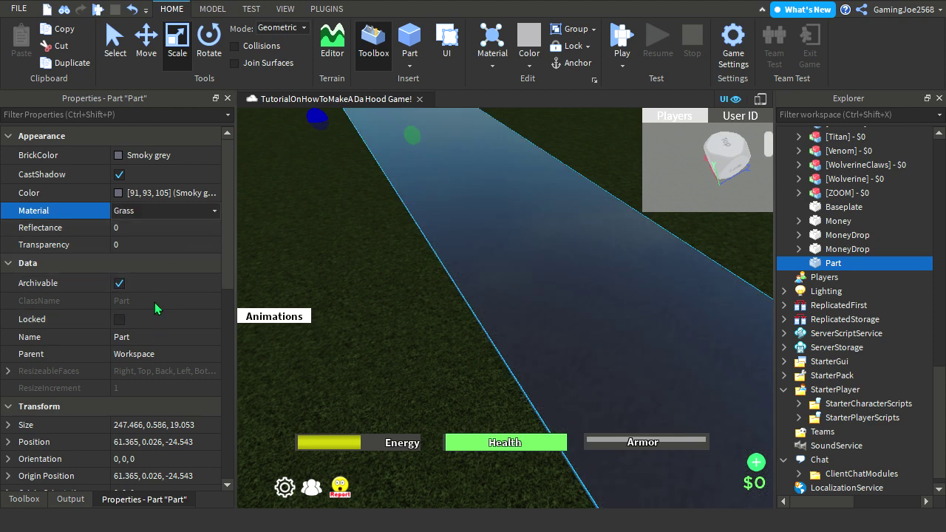
left_click(155, 308)
right_click_drag(535, 255, 519, 260)
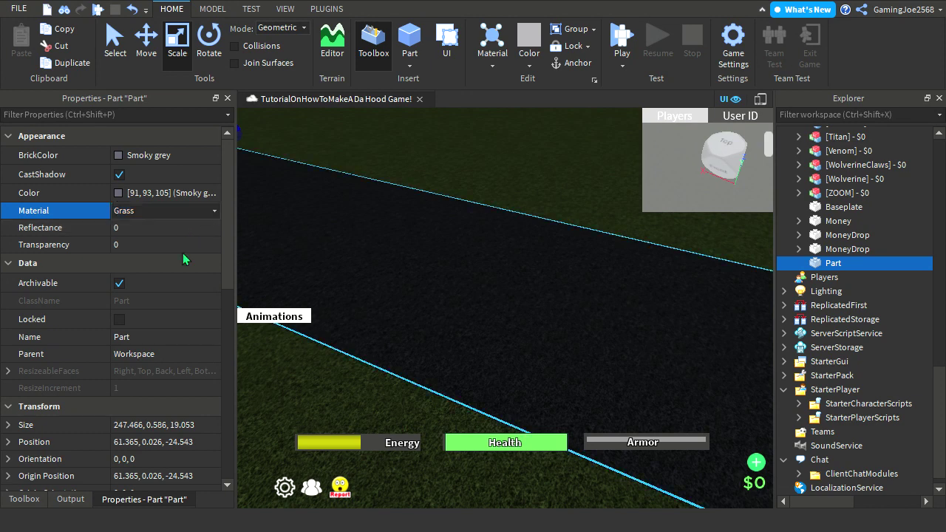
Set the road strip's material to SmoothPlastic.
left_click(157, 329)
right_click_drag(540, 337, 509, 318)
scroll(540, 337, "down", 4)
key("w")
key("s")
Set the road strip's BrickColor to Really black.
left_click(123, 158)
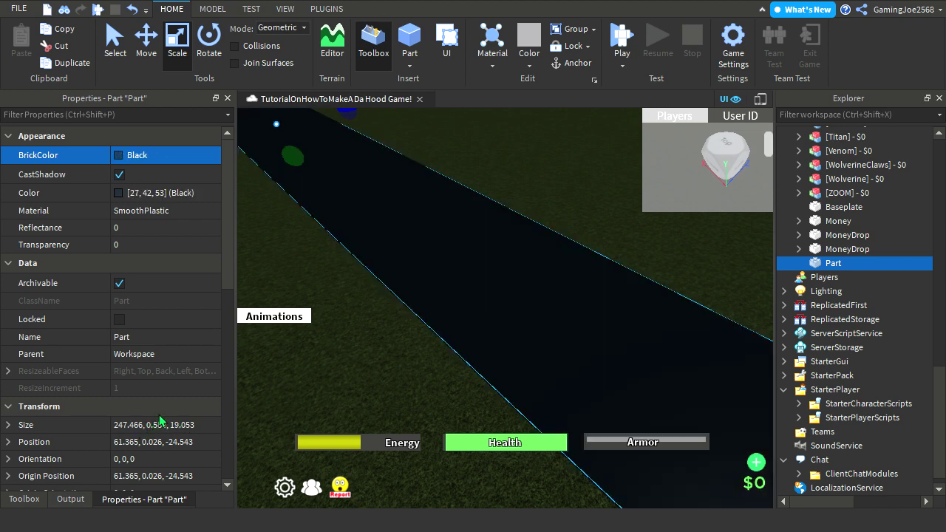
left_click(48, 423)
scroll(453, 343, "down", 6)
Narrow the road strip to about 10.5 studs wide.
mouse_move(454, 342)
right_mouse_down()
mouse_move(435, 327)
mouse_move(455, 342)
right_mouse_up()
scroll(455, 342, "up", 6)
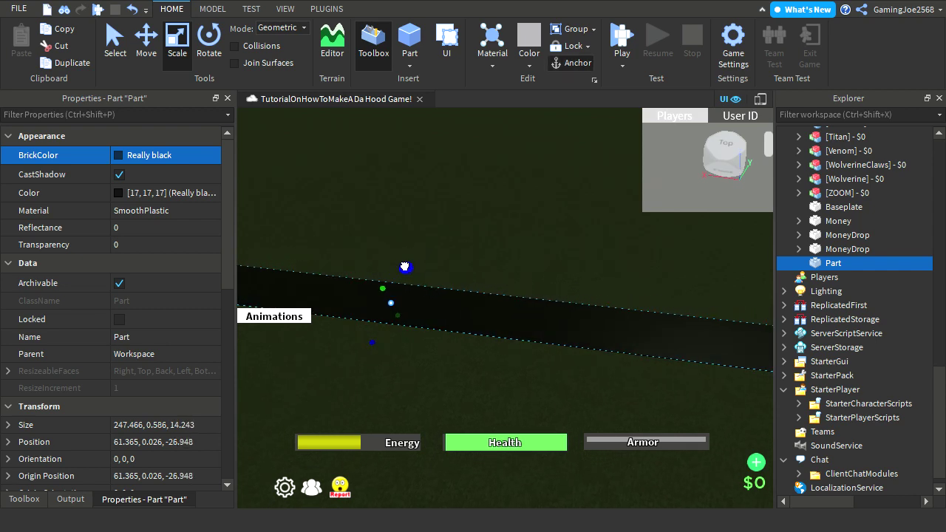
left_click_drag(398, 272, 398, 274)
scroll(452, 247, "up", 5)
mouse_move(451, 248)
right_mouse_down()
mouse_move(475, 269)
mouse_move(452, 246)
mouse_move(438, 250)
right_mouse_up()
Adjust the road strip's length by moving one end, bringing it to about 168 studs.
scroll(452, 247, "down", 6)
left_click_drag(296, 199, 280, 193)
right_click_drag(280, 193, 498, 237)
key("a")
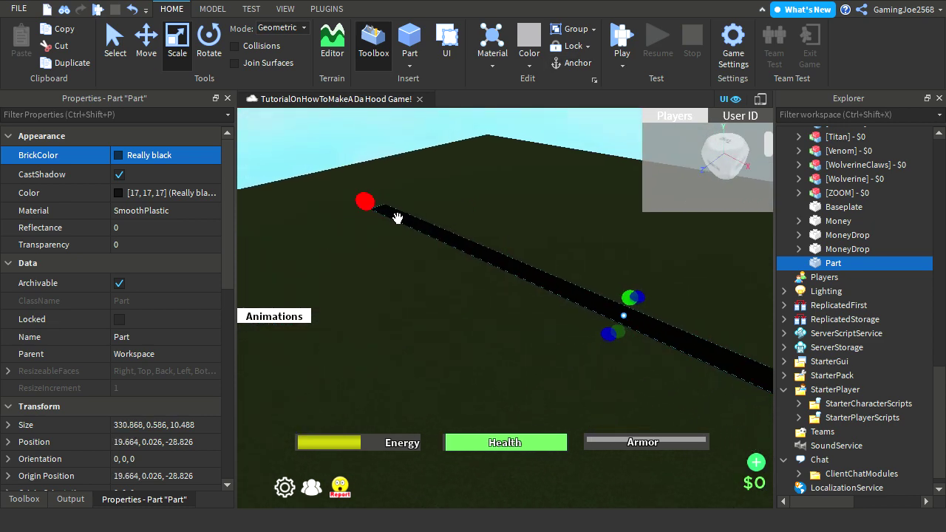
left_click_drag(437, 235, 459, 243)
right_click_drag(491, 252, 491, 253)
key("w")
key("s")
key("d")
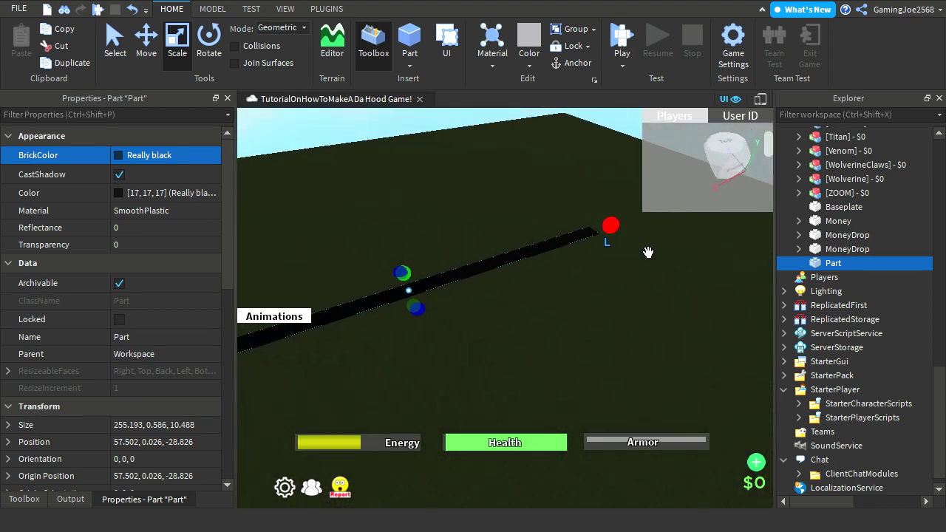
left_click_drag(567, 253, 448, 295)
right_click_drag(448, 295, 448, 295)
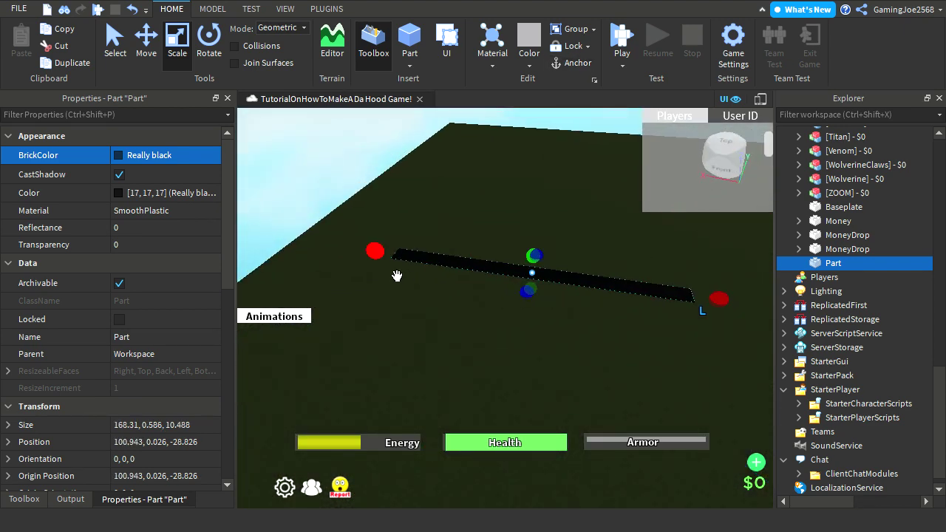
Shorten the black road strip to about 139 studs and place a duplicate on the grass beside it.
right_click_drag(544, 285, 544, 284)
key("d")
left_click(156, 51)
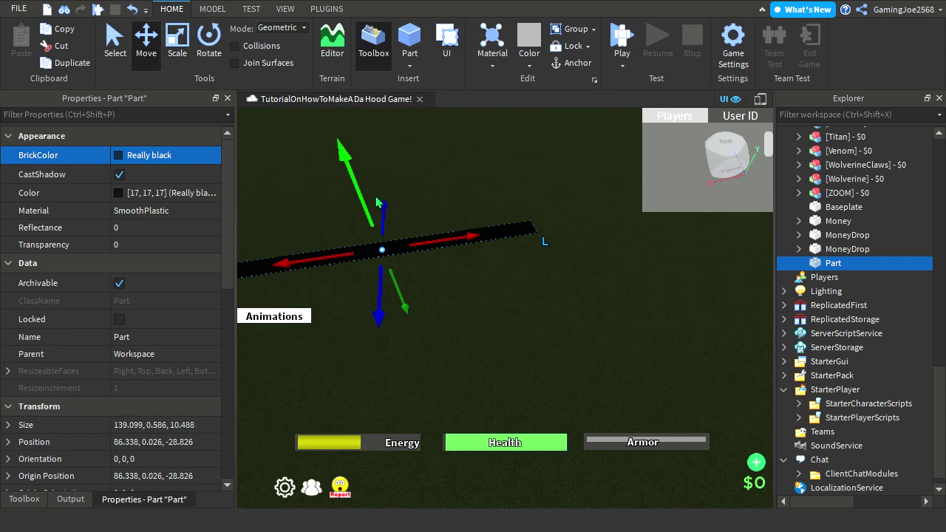
key("ctrl+d")
left_click_drag(398, 311, 438, 323)
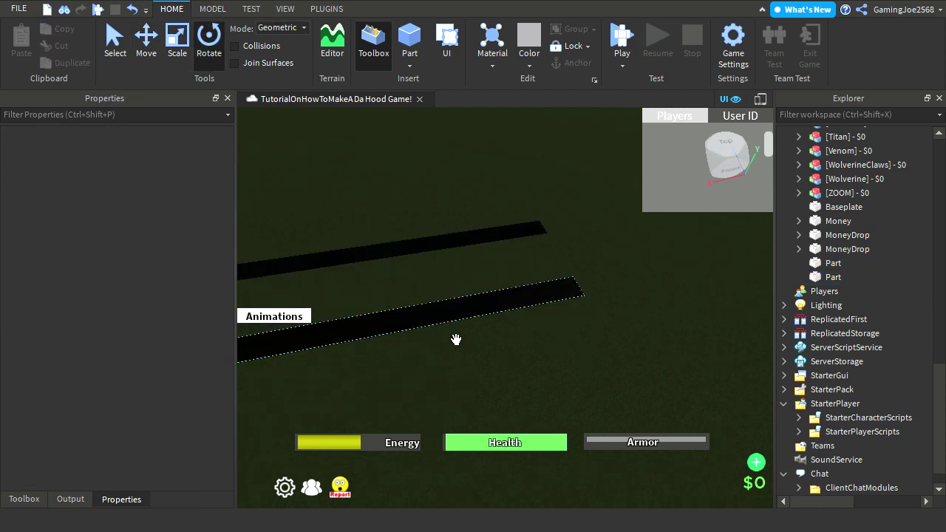
Rotate the duplicated strip 90 degrees and slide it to meet the first road's end as a perpendicular corner.
left_click(456, 338)
left_click_drag(456, 387, 590, 447)
right_click_drag(590, 447, 559, 399)
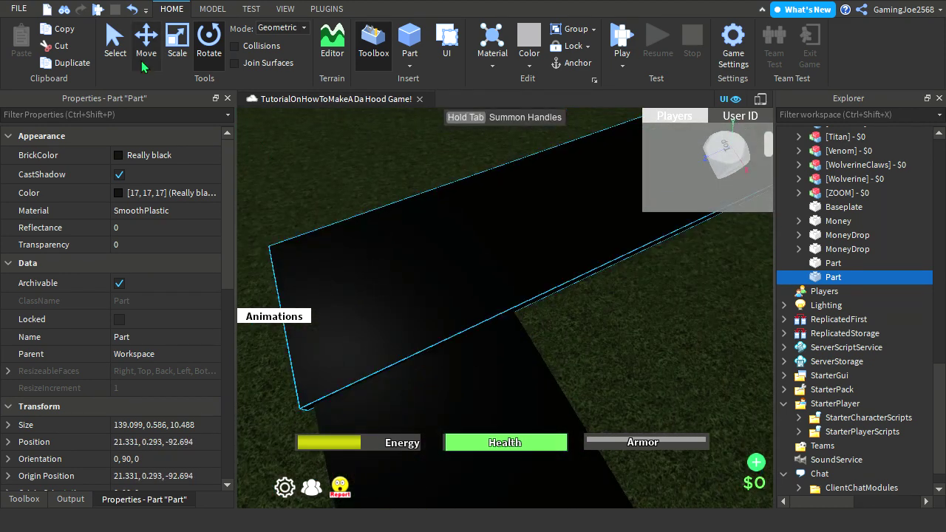
right_click_drag(498, 355, 512, 256)
left_click_drag(532, 252, 524, 221)
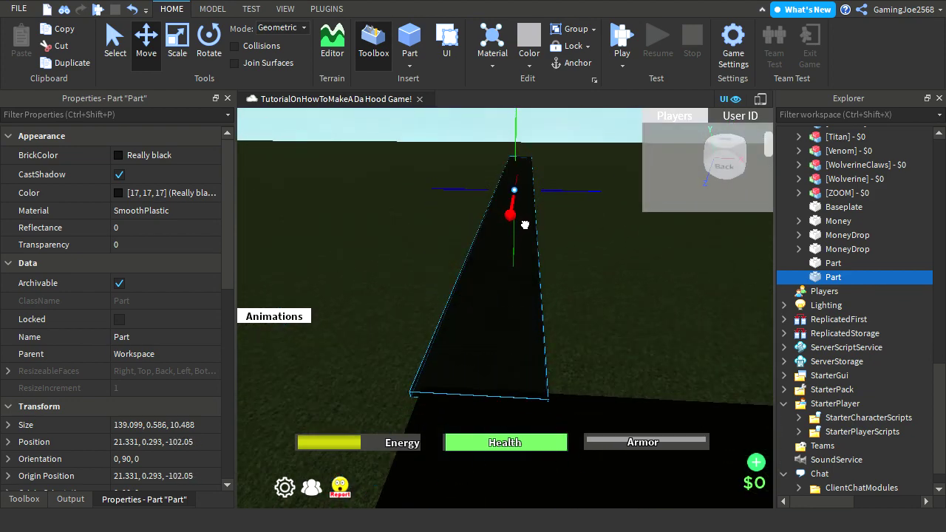
right_click_drag(556, 236, 751, 291)
key("s")
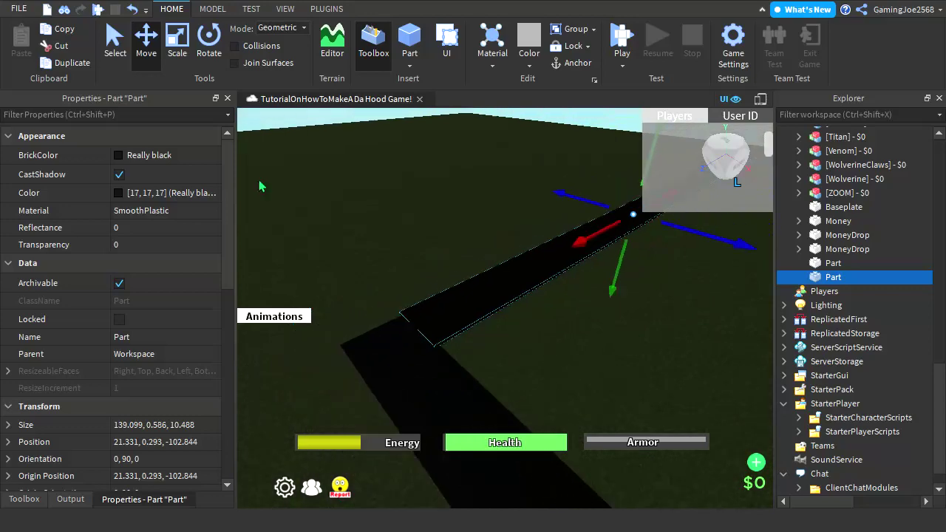
Shorten the perpendicular strip to a stub about 7.3 studs long at the road corner.
left_click(181, 42)
right_click_drag(442, 274, 488, 261)
left_click_drag(543, 283, 492, 325)
right_click_drag(492, 325, 509, 342)
scroll(492, 326, "up", 5)
scroll(424, 332, "down", 3)
scroll(413, 327, "up", 1)
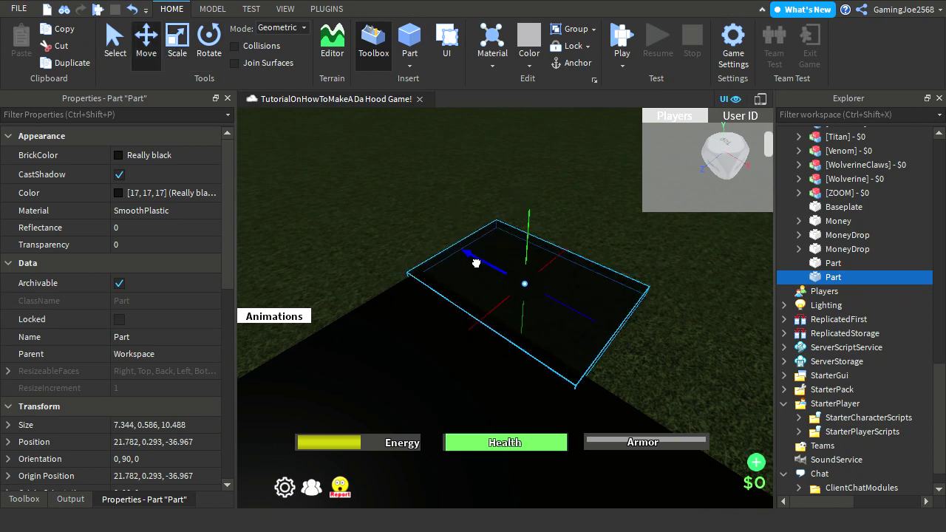
Align the stub with the road's edge and lower it flush with the road surface, to a height of about 0.038.
key("w")
right_click_drag(503, 278, 499, 255)
key("a")
left_click_drag(559, 388, 559, 397)
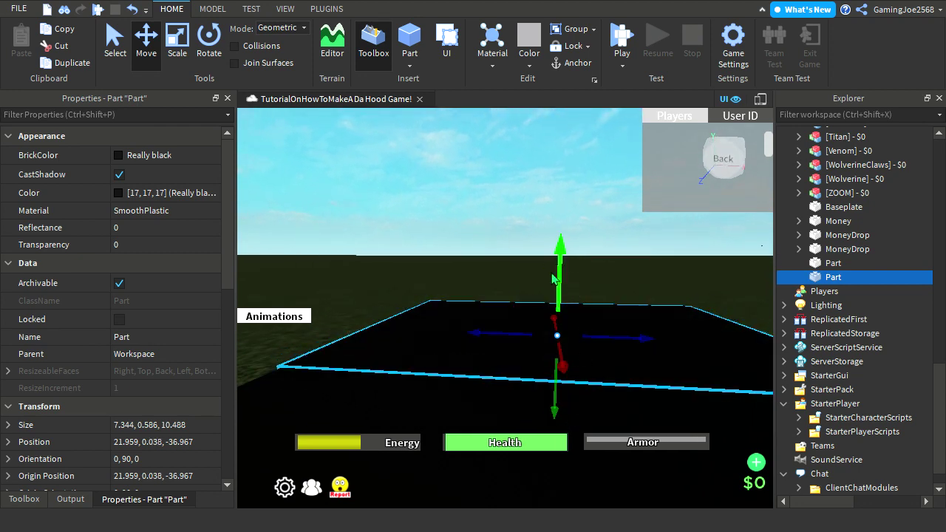
left_click(532, 215)
right_click_drag(532, 215, 573, 258)
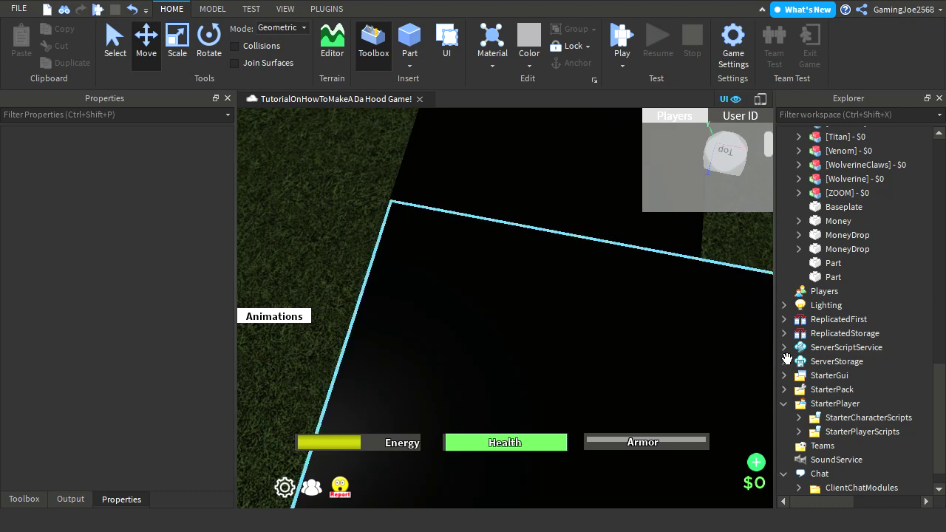
scroll(702, 242, "down", 3)
Stretch the stub across the grass into a long side road perpendicular to the first one.
left_click(540, 227)
right_click_drag(540, 227, 242, 109)
scroll(370, 148, "down", 3)
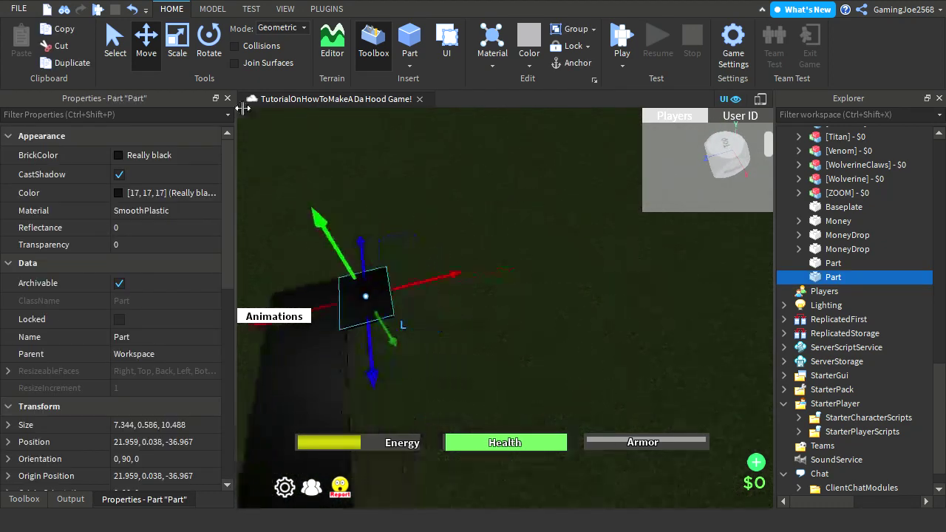
left_click_drag(437, 296, 628, 218)
right_click_drag(572, 228, 531, 231)
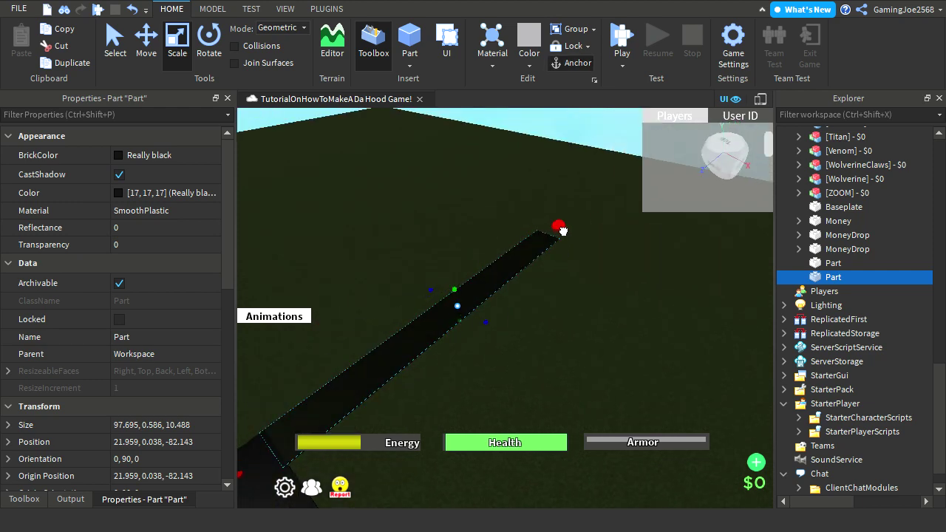
left_click_drag(557, 235, 580, 219)
Insert a new block part and place it at the inner corner where the two roads meet.
left_click(591, 151)
right_click_drag(580, 160, 437, 334)
right_click_drag(471, 303, 467, 322)
key("w")
left_click(411, 41)
left_click_drag(536, 308, 582, 418)
key("d")
right_click_drag(592, 380, 592, 381)
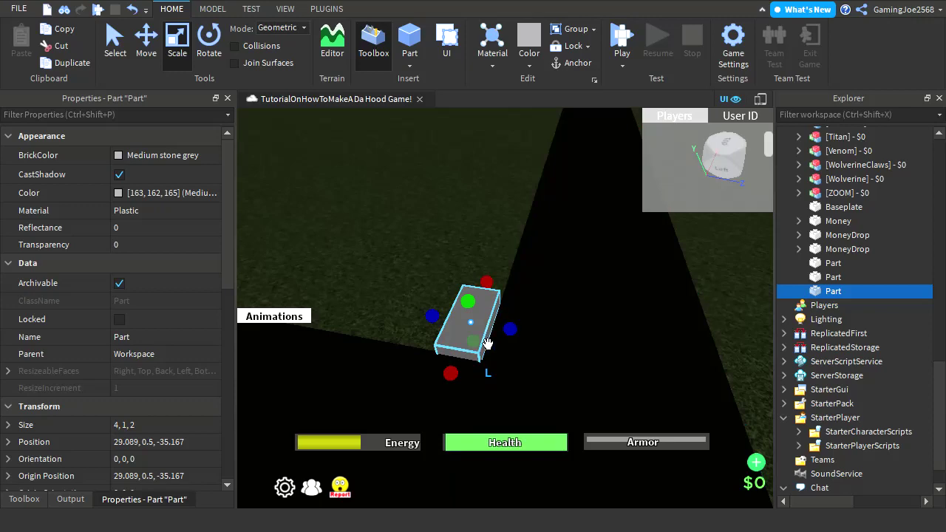
Scale the new part into a slab filling the area between the roads, about 129 by 113 studs.
left_click_drag(440, 327, 375, 225)
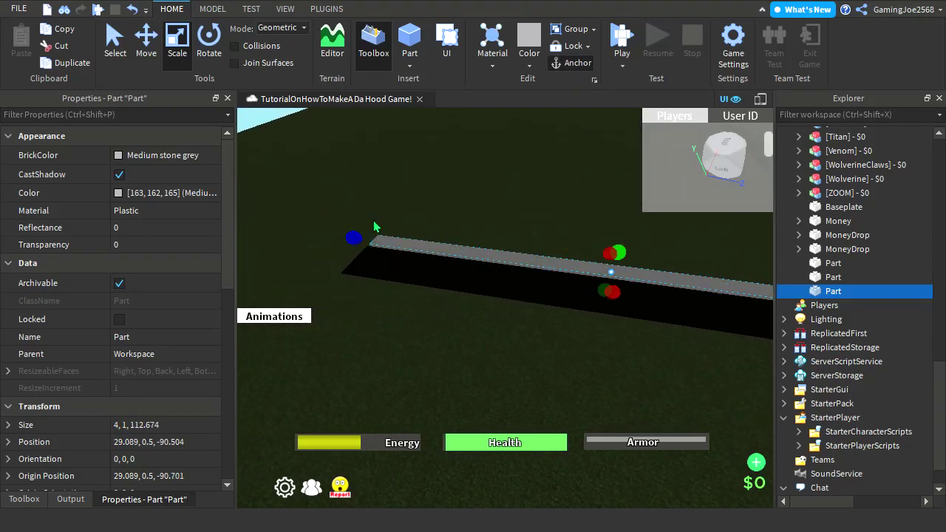
right_click_drag(375, 224, 475, 235)
left_click_drag(475, 236, 638, 211)
right_click_drag(430, 221, 433, 209)
key("w")
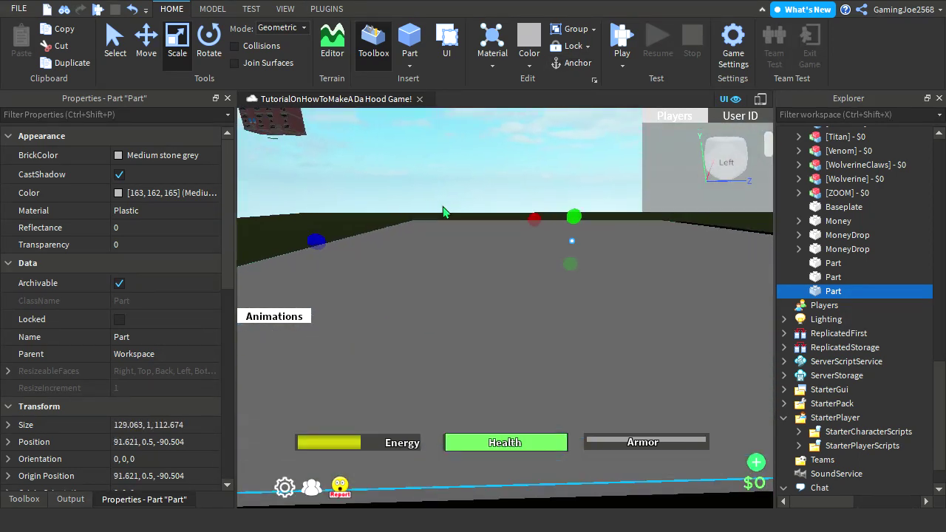
Flatten the grey slab to a thickness of 0.001 studs.
key("s")
left_click_drag(576, 221, 579, 226)
right_click_drag(578, 226, 595, 248)
scroll(595, 247, "down", 5)
scroll(596, 248, "down", 2)
scroll(529, 241, "up", 1)
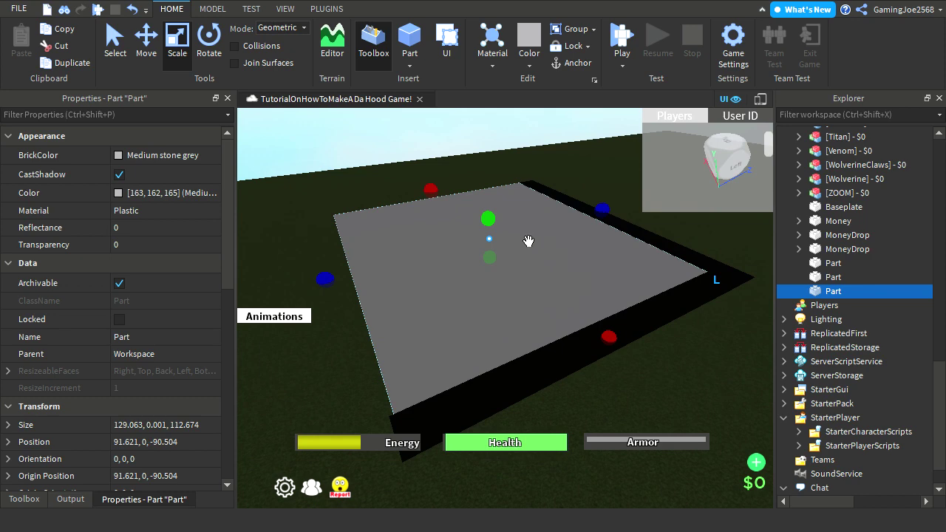
Set the grey slab's thickness to about 0.65 studs by raising its upper face.
key("alt+a")
left_click_drag(493, 219, 494, 220)
right_click_drag(494, 220, 563, 263)
scroll(566, 259, "up", 5)
scroll(543, 247, "down", 3)
left_click_drag(381, 186, 386, 184)
scroll(434, 192, "down", 3)
Set the slab's BrickColor to Fossil.
right_click_drag(433, 194, 509, 270)
left_click(435, 182)
scroll(458, 278, "down", 4)
scroll(446, 235, "up", 2)
scroll(453, 259, "down", 3)
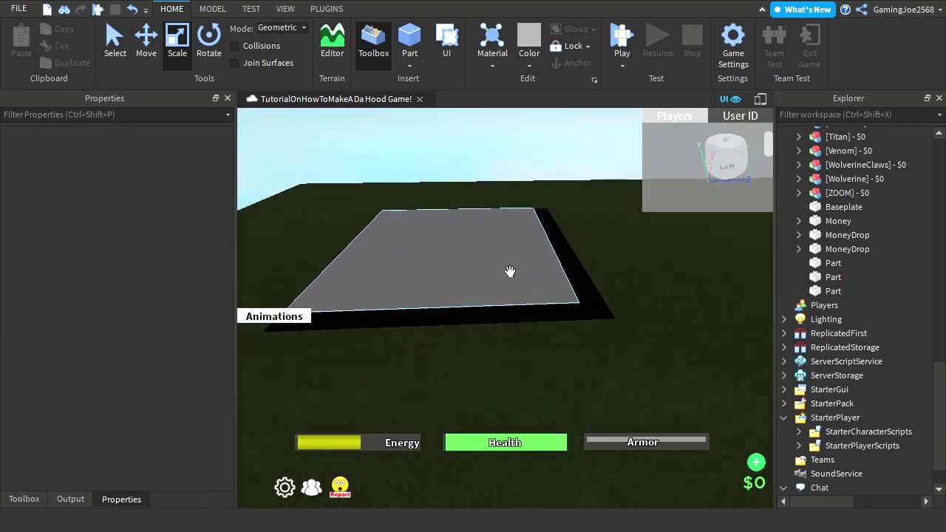
left_click(509, 271)
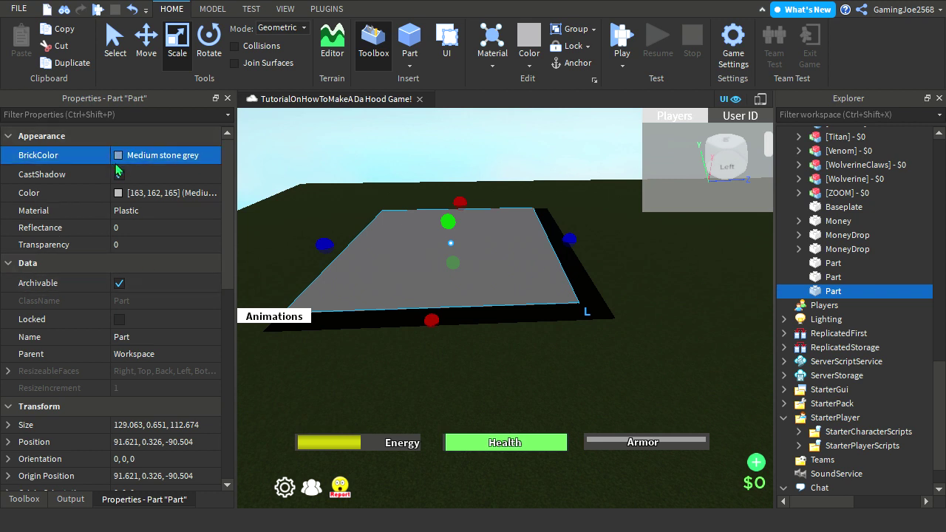
left_click(204, 214)
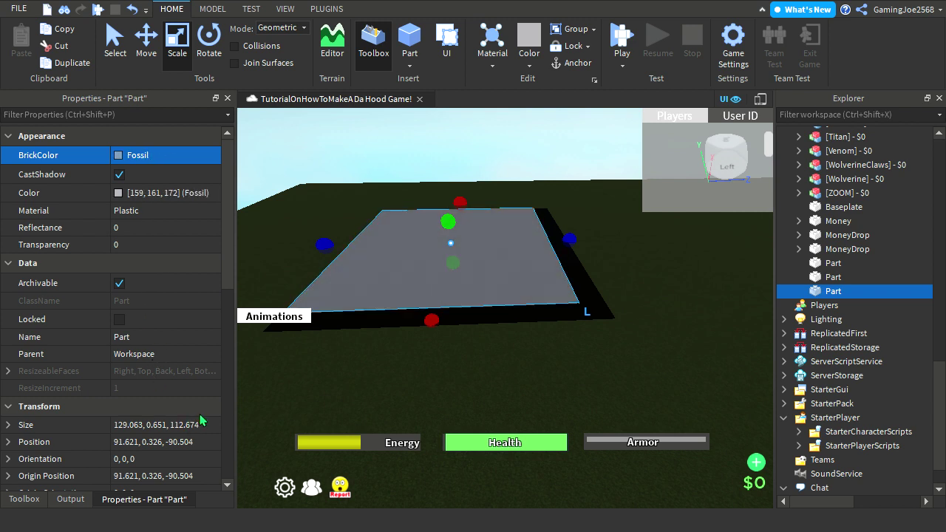
Search the Toolbox's marketplace models for "da hood".
left_click(576, 145)
scroll(557, 158, "up", 4)
right_click_drag(557, 158, 449, 304)
scroll(449, 304, "down", 5)
scroll(463, 270, "up", 2)
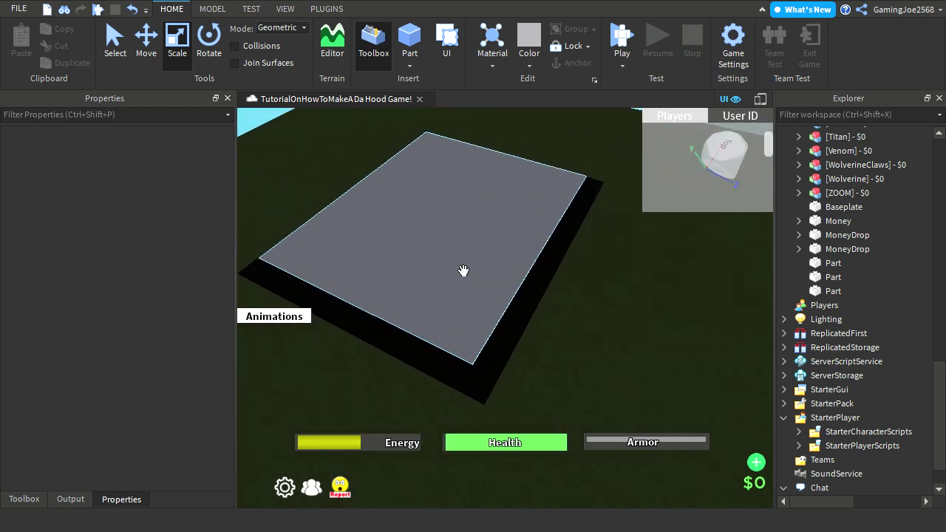
scroll(463, 271, "up", 4)
right_click_drag(463, 270, 462, 268)
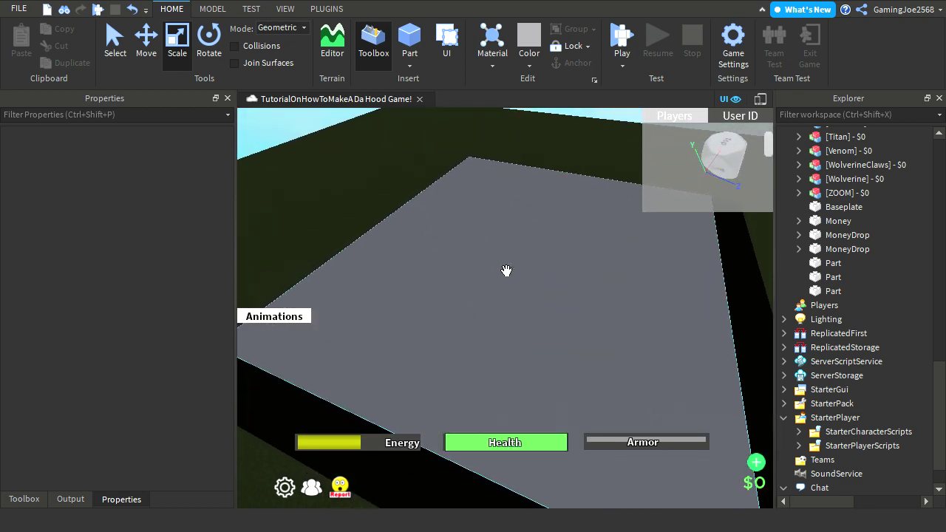
left_click(63, 498)
left_click(24, 499)
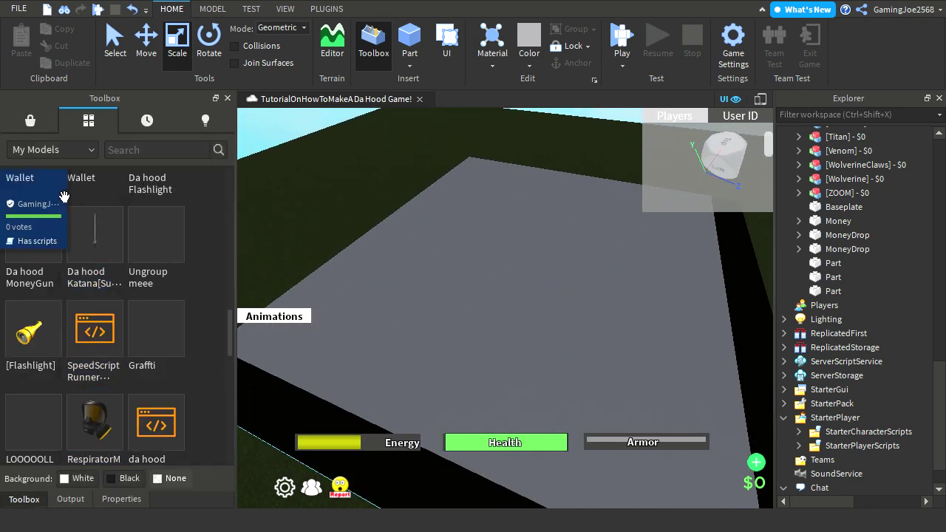
left_click(31, 121)
type("da hood")
key("Return")
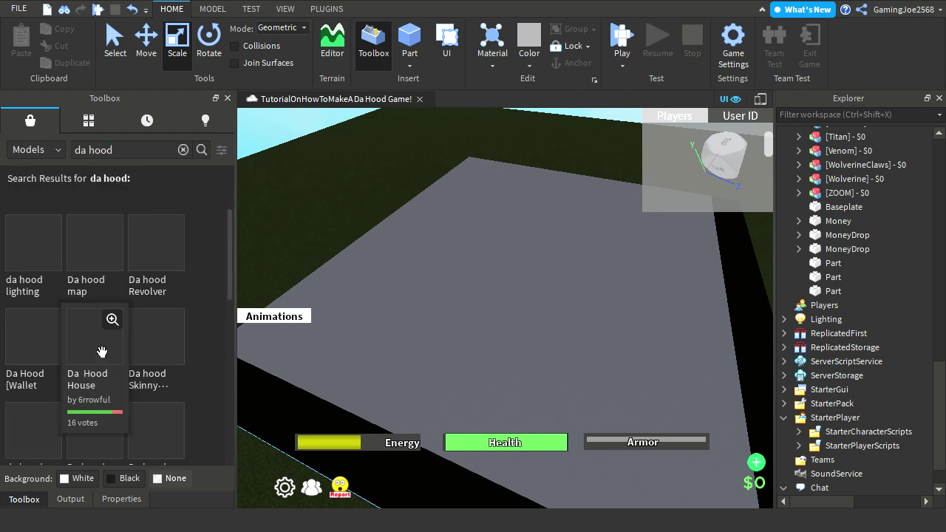
Insert the da hood slum house model and place it near a corner of the slab.
scroll(155, 425, "down", 3)
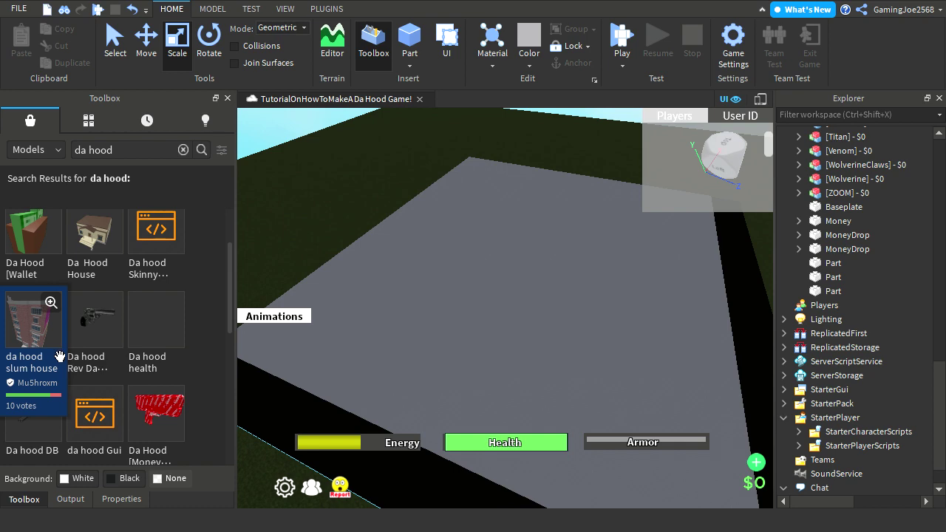
left_click_drag(131, 337, 359, 286)
right_click_drag(387, 306, 355, 314)
scroll(133, 298, "down", 5)
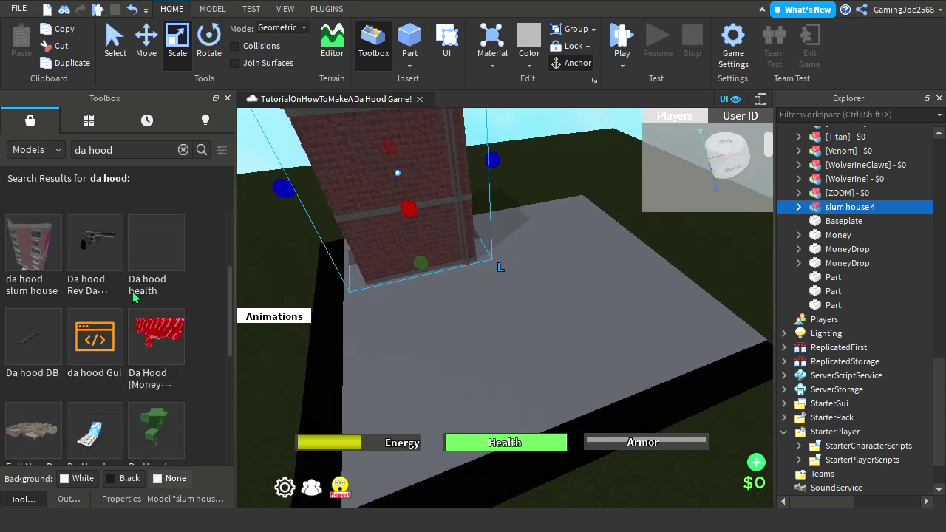
Insert the da hood Resturant model next to the slum house and rotate it into position along the slab's edge.
scroll(133, 297, "down", 4)
left_click_drag(469, 360, 514, 300)
left_click(212, 47)
left_click_drag(485, 379, 476, 427)
scroll(522, 387, "down", 5)
right_click_drag(545, 370, 596, 379)
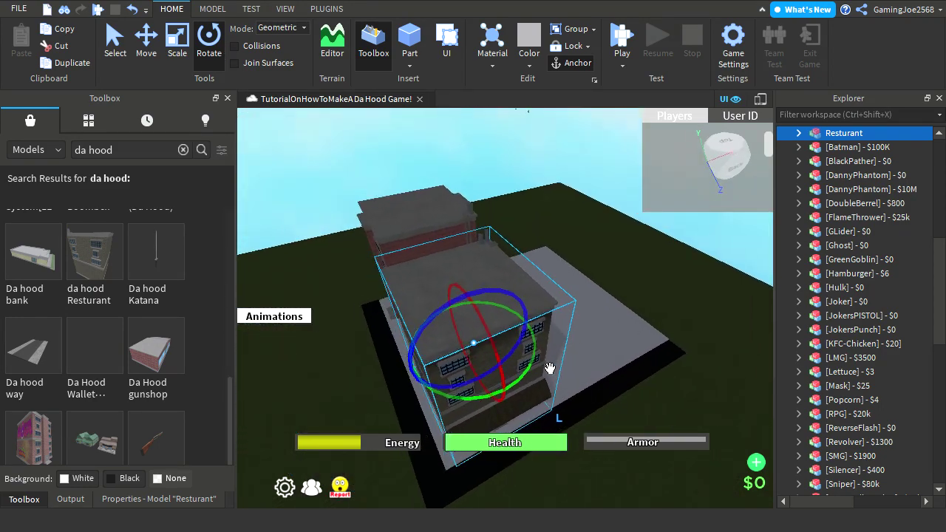
scroll(539, 359, "up", 5)
left_click_drag(617, 402, 634, 411)
Insert the Da hood bank model on the grass beyond the road and turn its entrance towards the road.
right_click_drag(462, 329, 336, 272)
key("w")
key("s")
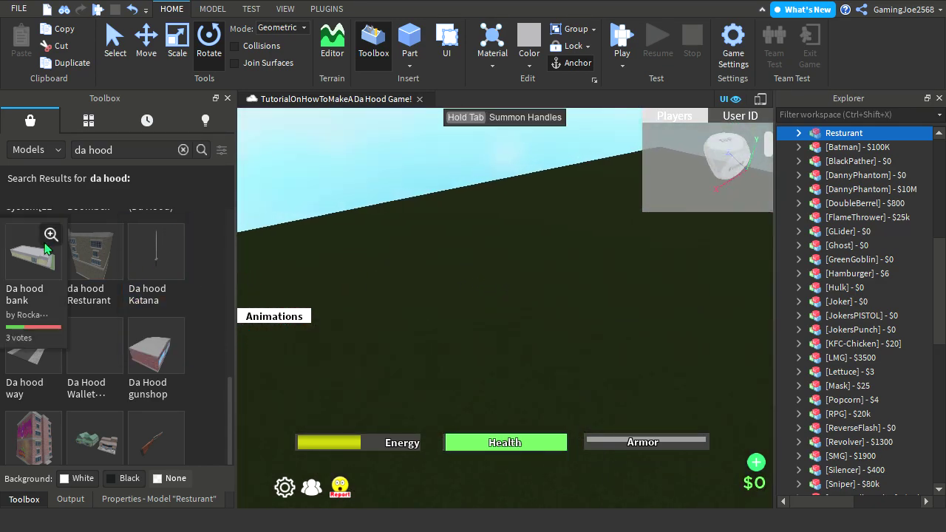
right_click_drag(443, 247, 401, 245)
right_click_drag(294, 223, 255, 230)
left_click_drag(503, 340, 534, 340)
left_click_drag(551, 384, 589, 345)
left_click_drag(525, 409, 582, 293)
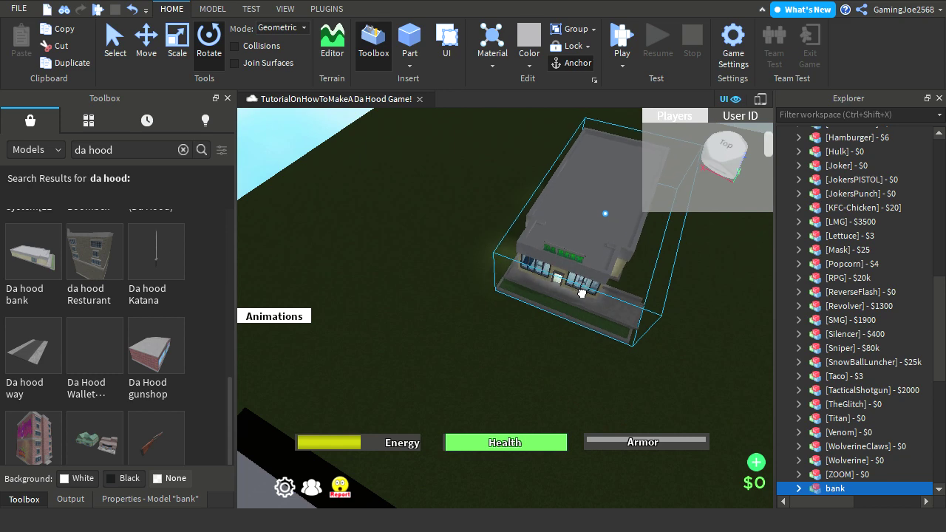
Browse the da hood search results for more map models and review the layout around the restaurant and bank.
right_click_drag(575, 307, 796, 312)
key("s")
right_click_drag(419, 384, 418, 502)
key("w")
scroll(121, 342, "down", 2)
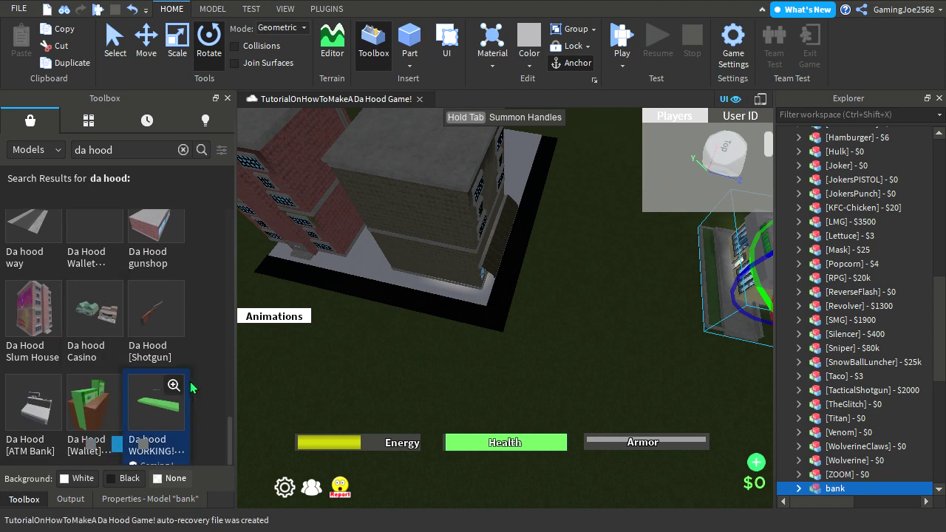
scroll(200, 289, "down", 5)
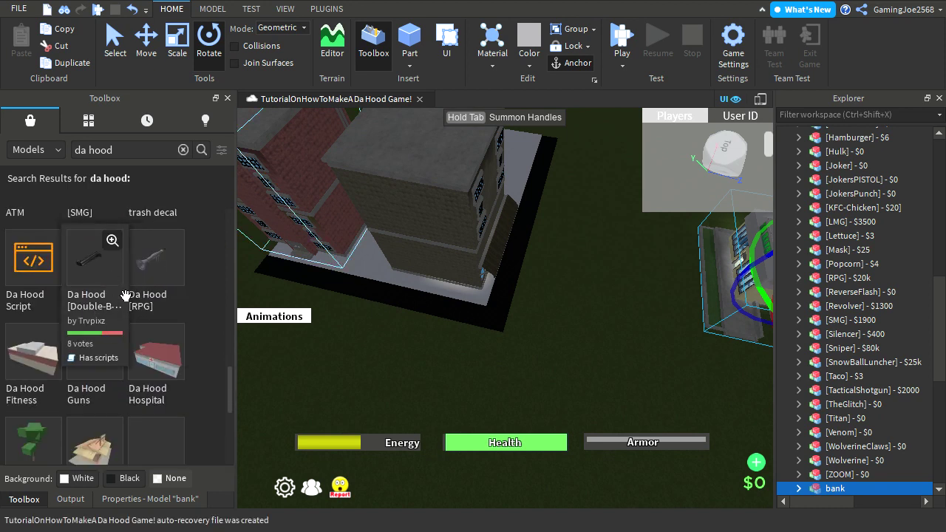
scroll(217, 374, "down", 5)
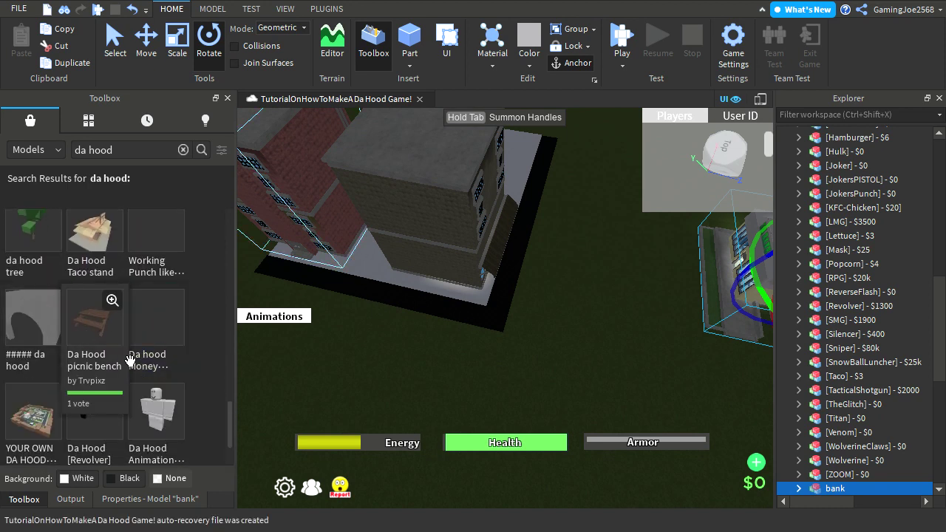
right_click_drag(441, 336, 465, 304)
scroll(429, 326, "up", 3)
scroll(101, 337, "down", 3)
scroll(106, 333, "up", 7)
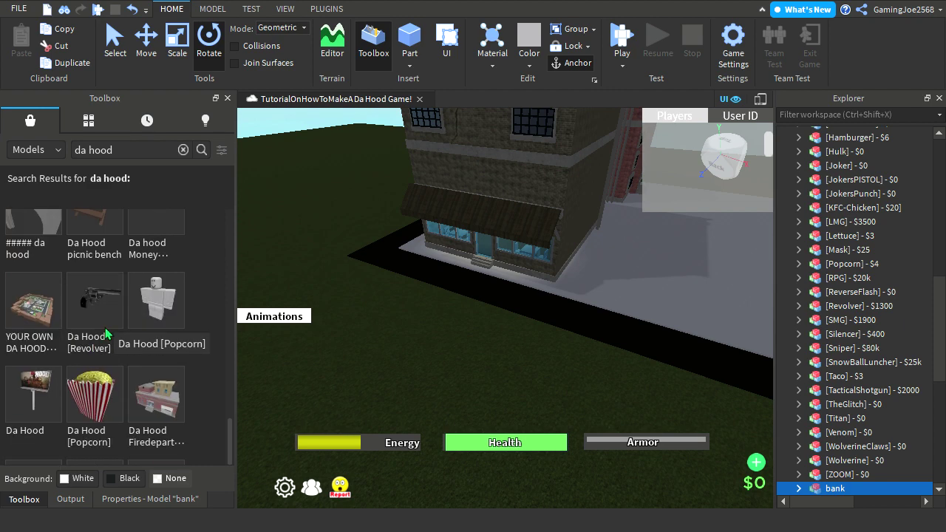
right_click_drag(466, 258, 402, 260)
key("s")
key("a")
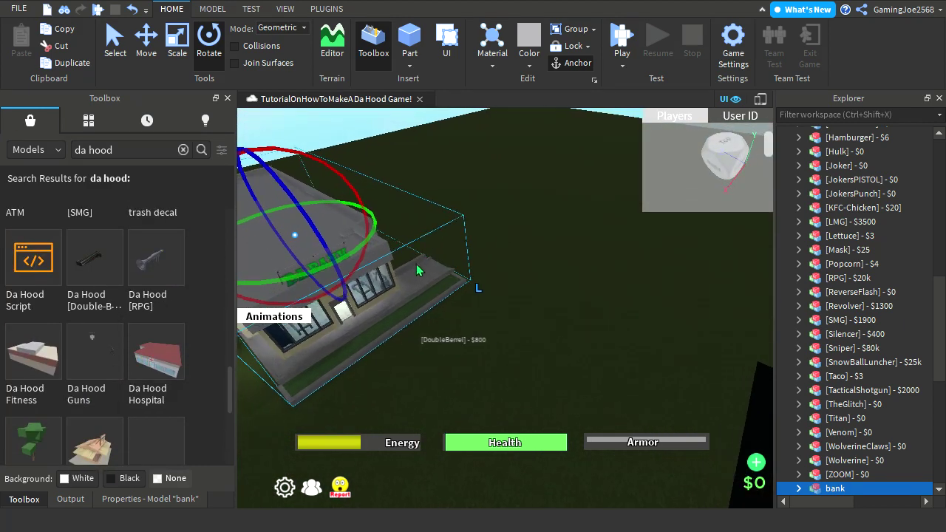
scroll(59, 332, "down", 5)
key("s")
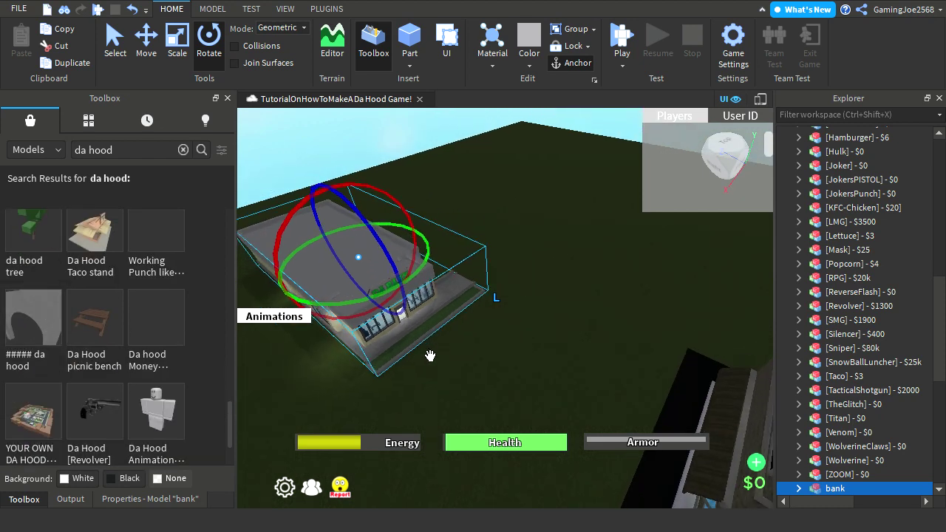
right_click_drag(433, 348, 409, 342)
Place a da hood tree on the grass between the bank and the road, then add two spaced duplicates.
left_click(114, 35)
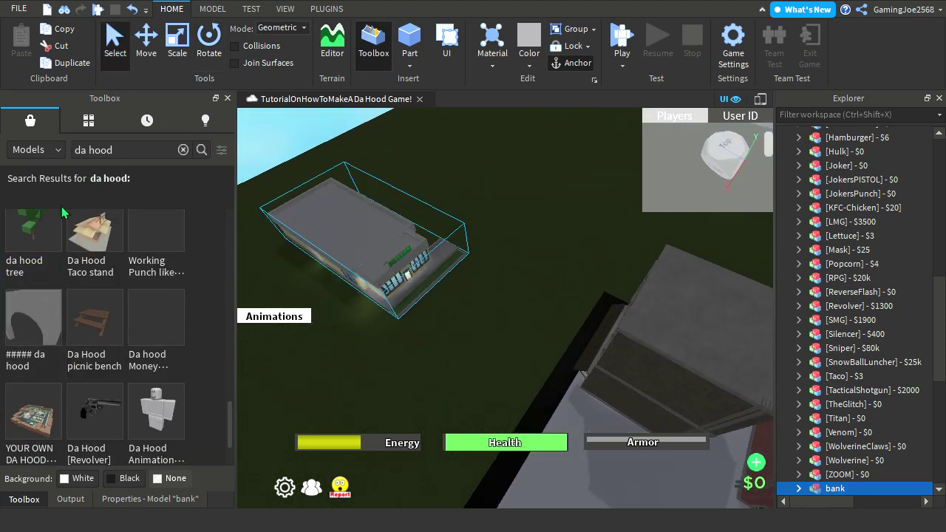
left_click_drag(187, 252, 401, 361)
key("ctrl+d")
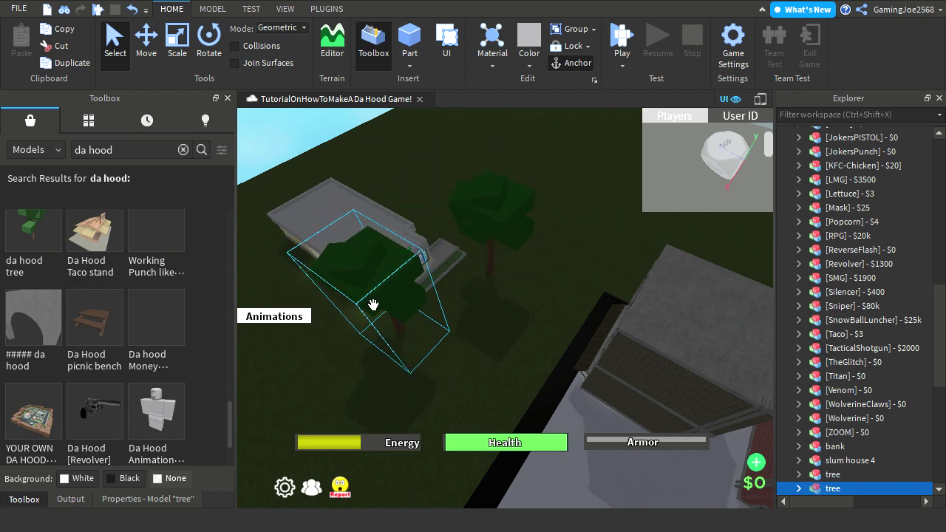
key("ctrl+d")
left_click_drag(399, 307, 492, 296)
left_click_drag(594, 283, 613, 271)
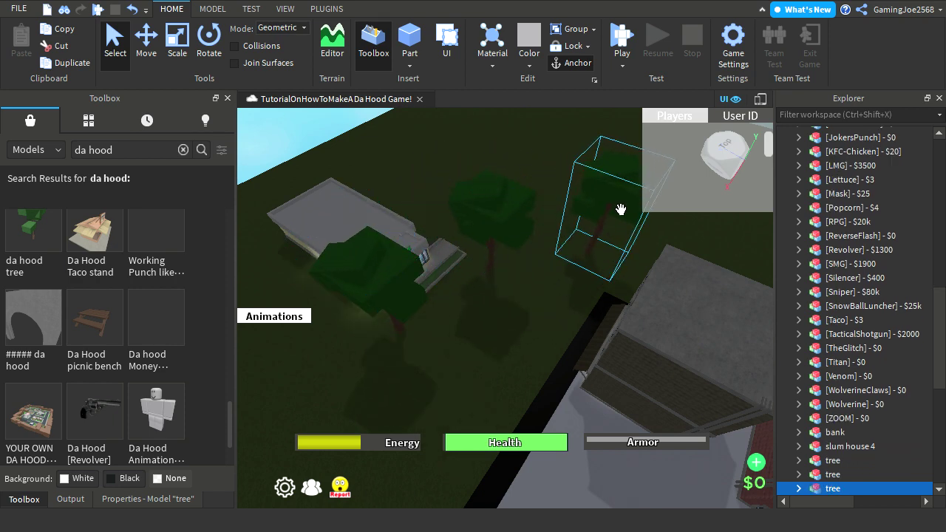
Duplicate the selected tree three more times and spread the copies over the grass around the bank.
key("ctrl+d")
right_click_drag(515, 241, 551, 228)
left_click_drag(550, 229, 522, 193)
key("ctrl+d")
key("ctrl+d")
left_click_drag(633, 176, 375, 371)
right_click_drag(544, 267, 429, 192)
left_click(547, 162)
key("w")
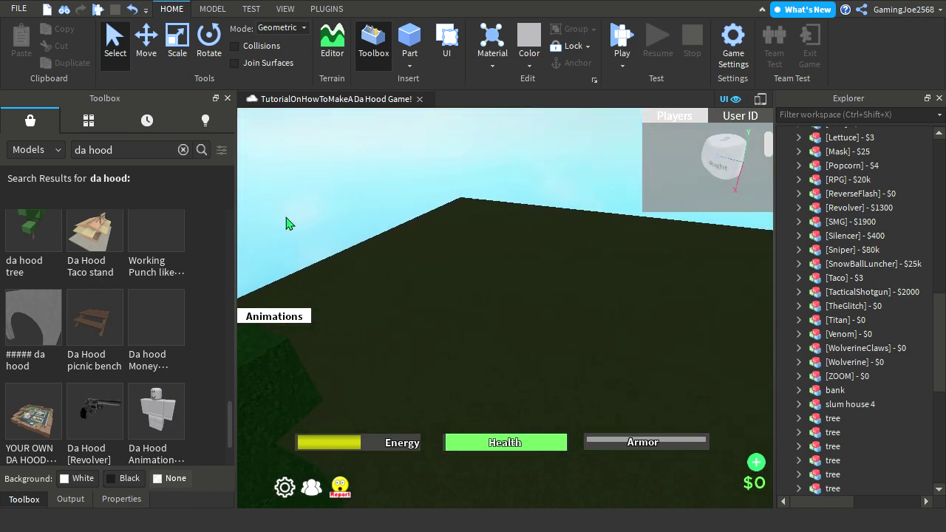
Browse the da hood search results for further building models to add to the map.
scroll(91, 333, "down", 6)
scroll(91, 333, "up", 5)
scroll(92, 333, "down", 5)
scroll(91, 333, "down", 5)
scroll(100, 333, "down", 4)
scroll(109, 343, "up", 7)
scroll(119, 354, "down", 6)
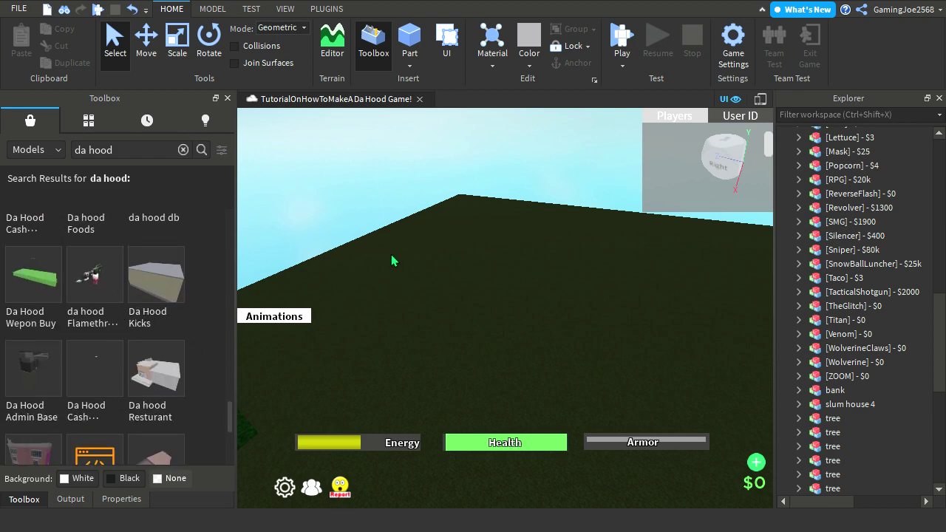
right_click_drag(408, 284, 441, 291)
scroll(441, 291, "up", 2)
scroll(74, 279, "down", 3)
scroll(109, 275, "down", 6)
scroll(109, 275, "up", 3)
Position the Ubi's Resturant model on the grass beside the trees and adjust its rotation.
right_click_drag(334, 333, 334, 333)
key("a")
left_click_drag(433, 264, 307, 249)
left_click_drag(458, 306, 490, 296)
right_click_drag(490, 295, 572, 306)
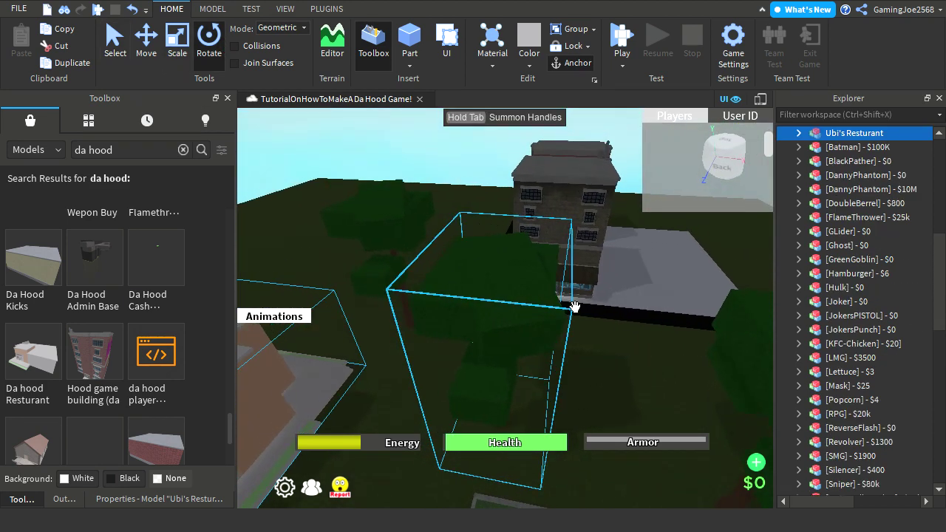
key("a")
key("w")
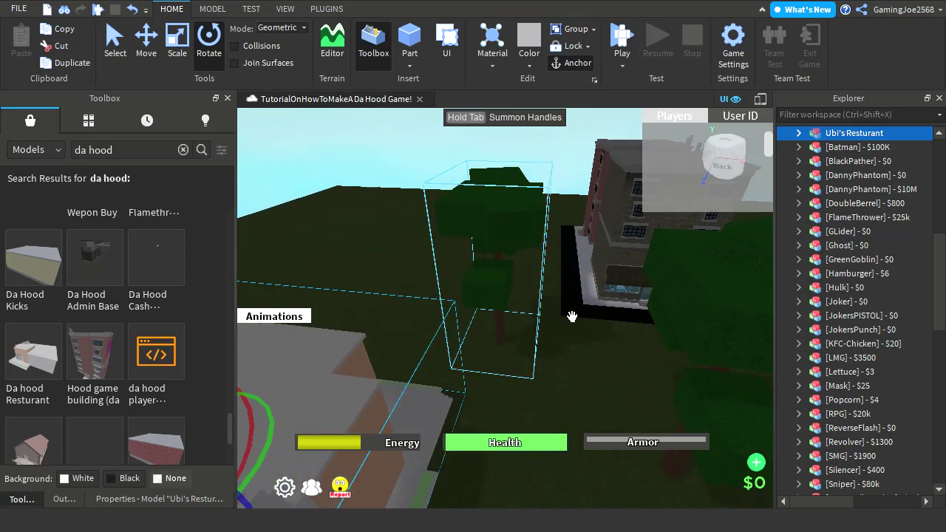
key("d")
right_click_drag(495, 366, 500, 365)
key("a")
key("w")
key("a")
left_click_drag(489, 387, 594, 214)
left_click(614, 132)
Insert a new block part on the empty grass near the baseplate's outer edge.
right_click_drag(605, 163, 437, 179)
key("s")
key("w")
right_click_drag(499, 291, 485, 306)
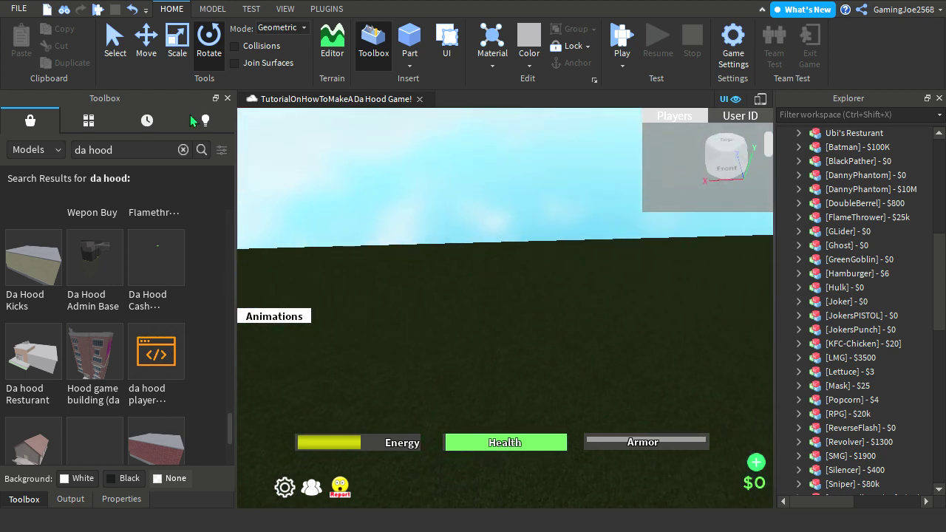
left_click(401, 38)
key("w")
key("s")
Scale the new part into a tall block of about 54 × 90.5 × 40.4 and lower it towards the grass.
left_click(179, 45)
scroll(214, 207, "down", 1)
right_click_drag(405, 294, 406, 292)
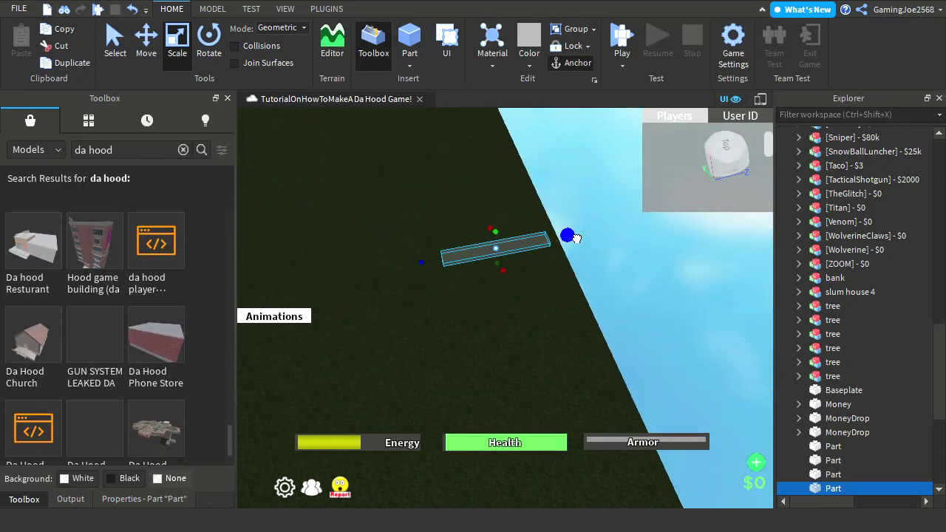
left_click_drag(504, 271, 538, 410)
left_click_drag(512, 292, 519, 246)
right_click_drag(519, 243, 519, 243)
left_click_drag(518, 246, 540, 207)
key("d")
left_click_drag(531, 300, 602, 297)
left_click_drag(539, 372, 587, 435)
right_click_drag(519, 354, 539, 374)
scroll(546, 359, "down", 5)
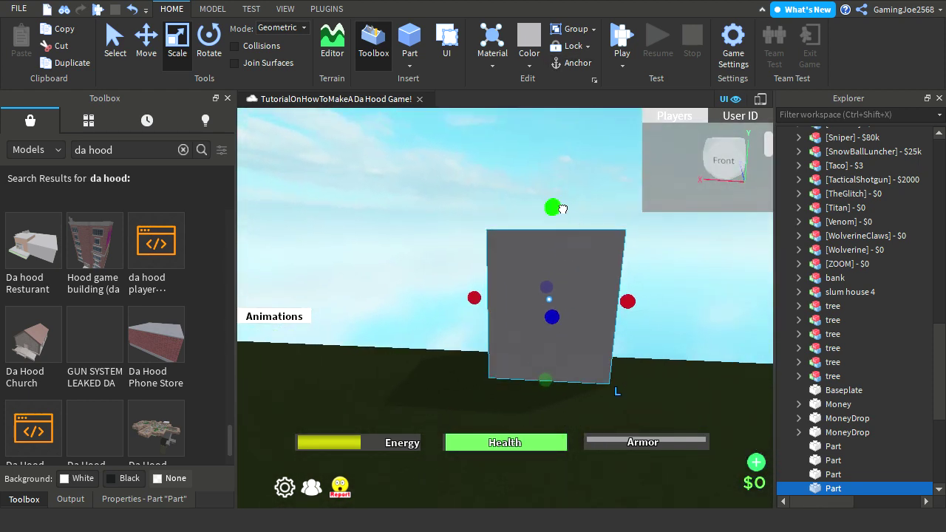
left_click_drag(555, 207, 557, 147)
key("d")
left_click_drag(524, 357, 524, 375)
Try Burnt Sienna, Medium red, Cocoa and Rust as the tall block's BrickColor.
left_click(115, 500)
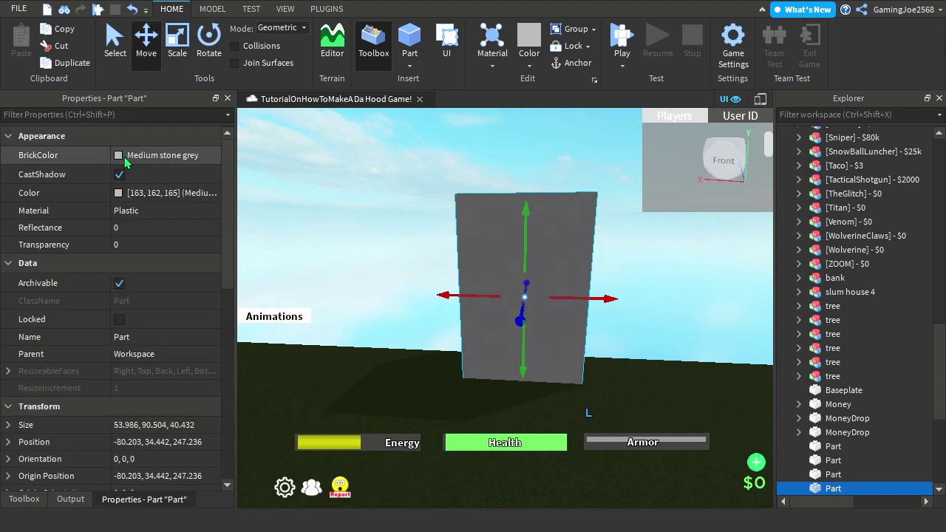
left_click(124, 158)
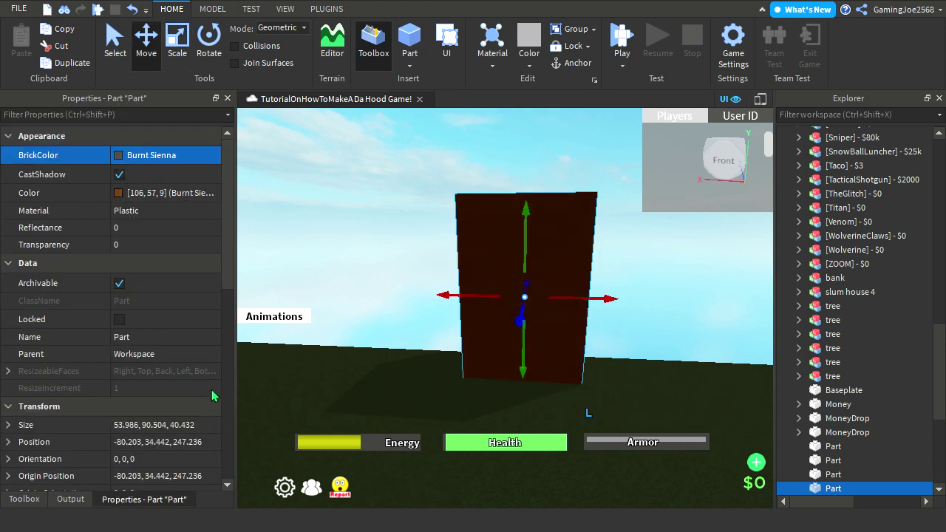
key("w")
right_click_drag(321, 333, 356, 321)
key("d")
key("s")
key("a")
left_click(119, 156)
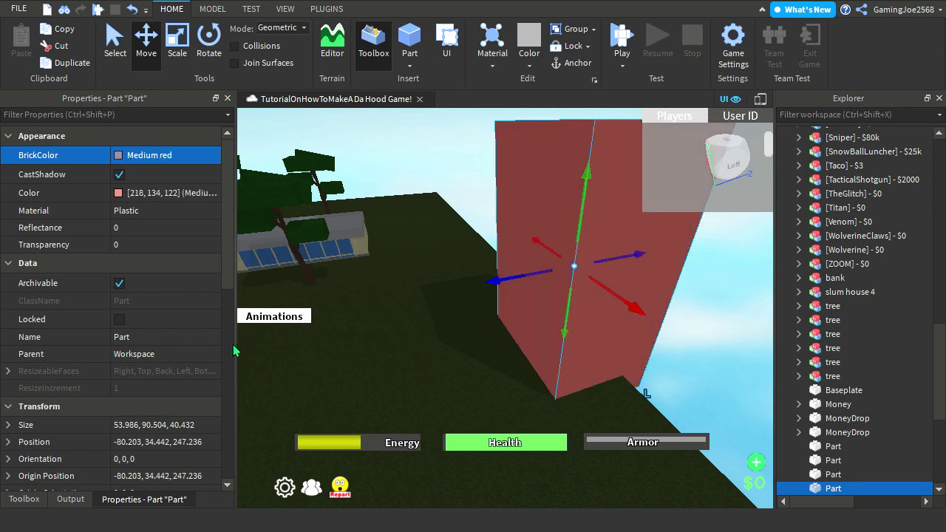
key("Up")
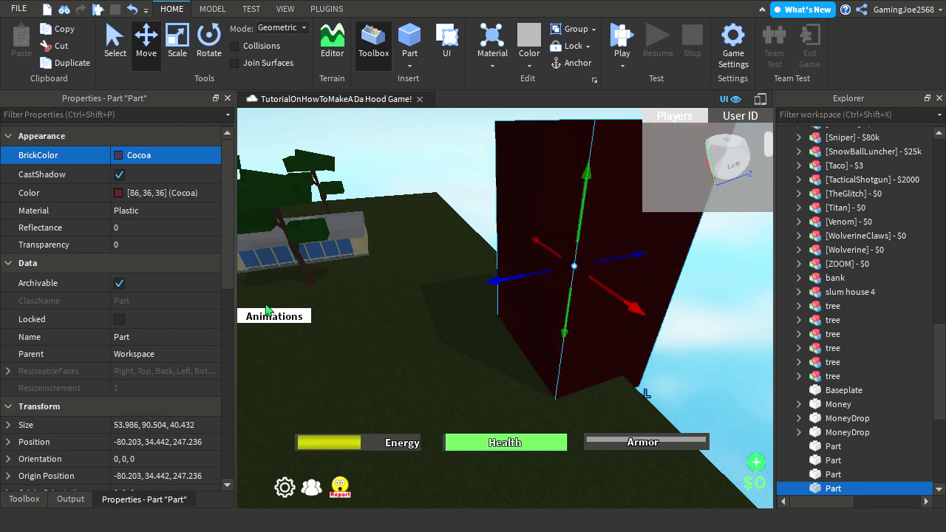
left_click(265, 320)
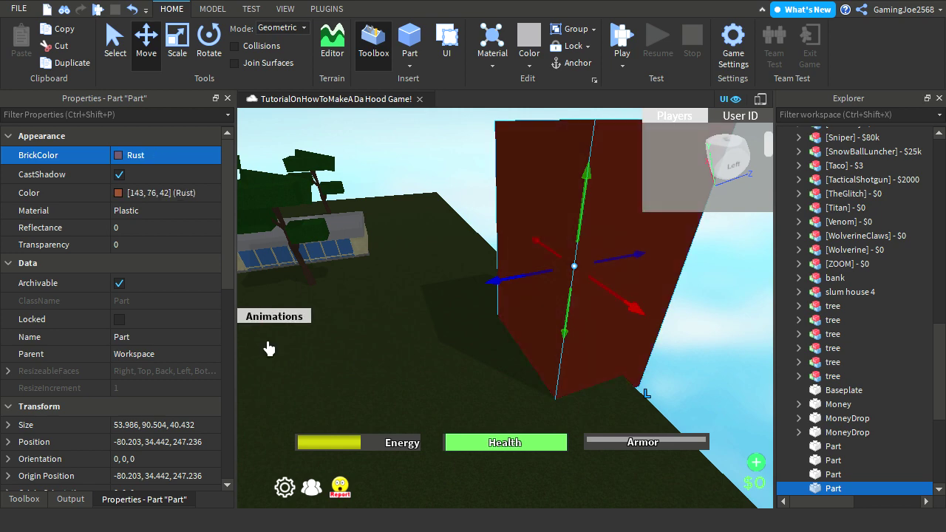
Set the tall block's BrickColor to Dark orange.
left_click(120, 160)
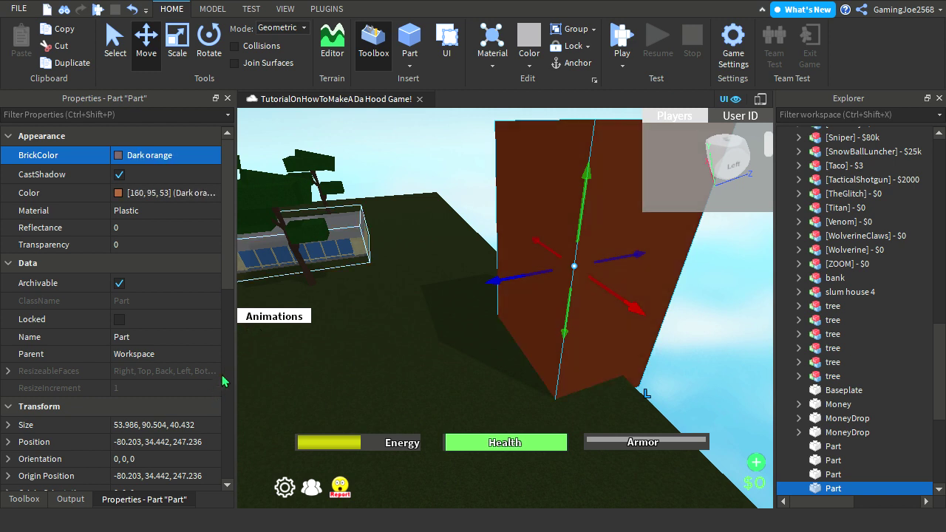
right_click_drag(591, 321, 563, 327)
scroll(494, 303, "up", 3)
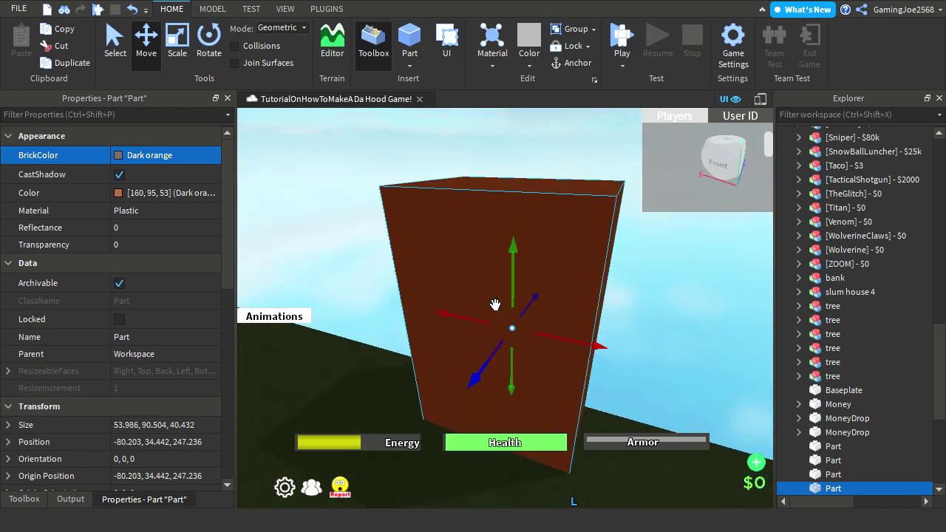
Try the Brick and Concrete materials on the tall block and inspect the surface up close.
left_click(152, 214)
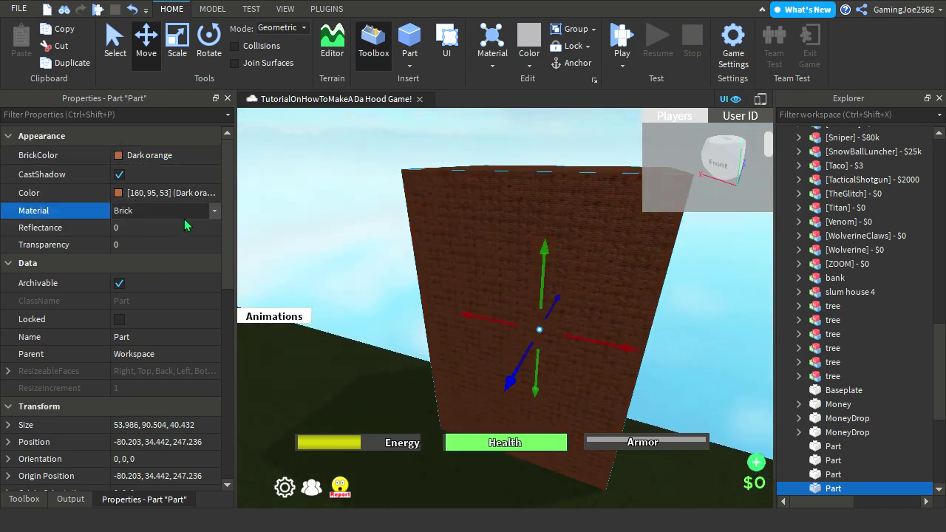
left_click(154, 239)
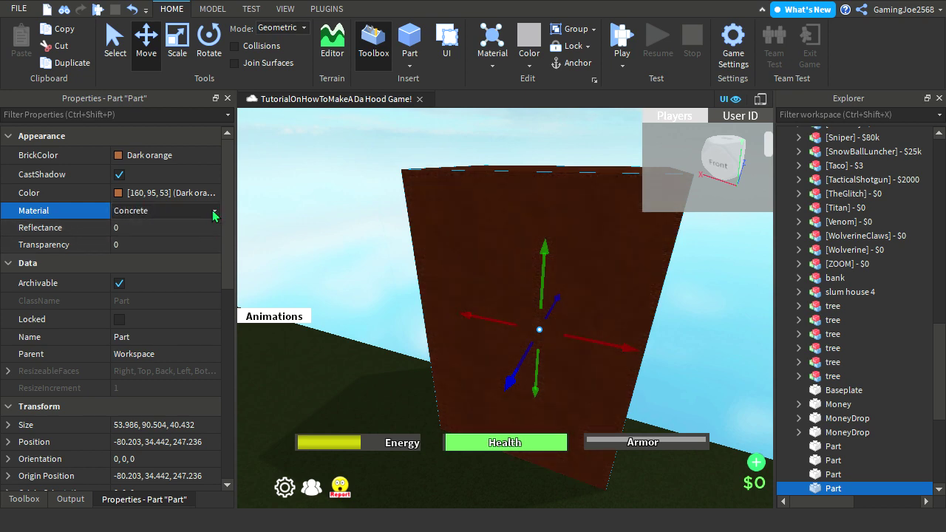
key("d")
right_click_drag(510, 277, 488, 262)
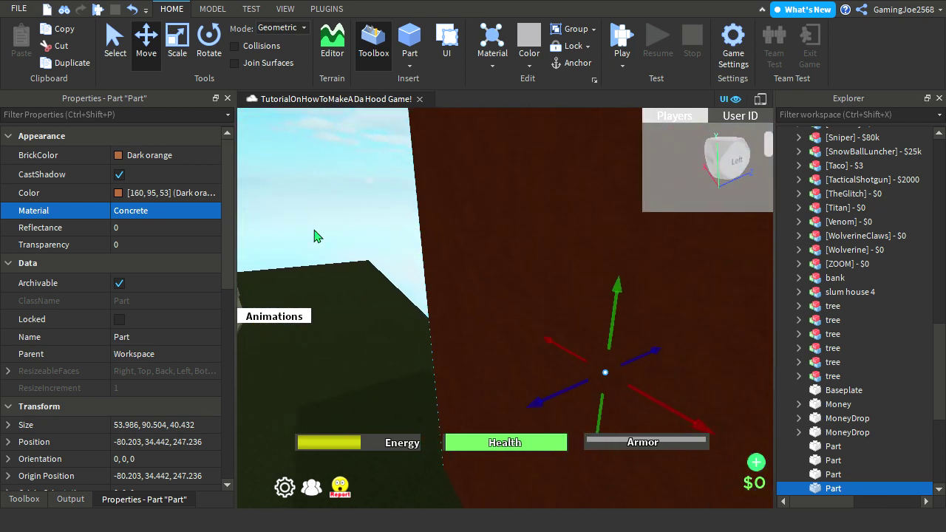
key("s")
key("a")
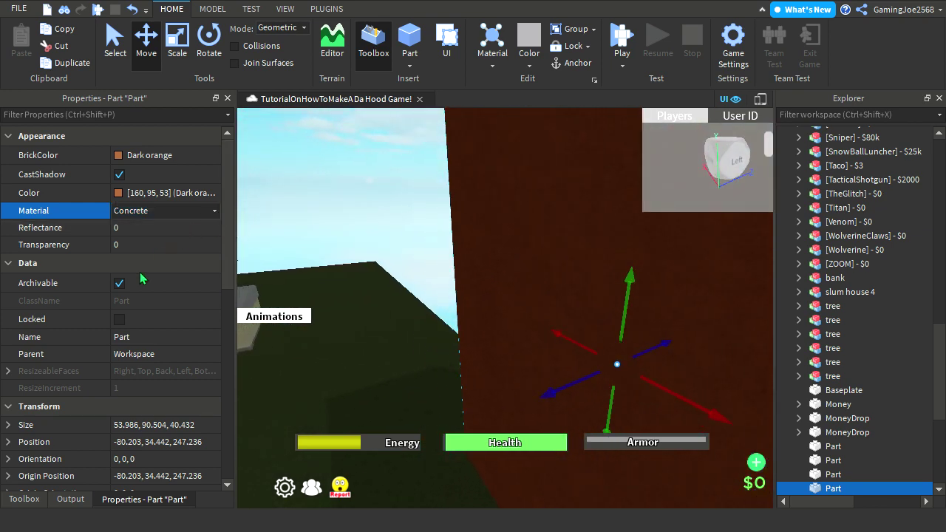
Try DiamondPlate, CorrodedMetal, ForceField, Foil, Glass and Ice as the tall block's material.
left_click(154, 272)
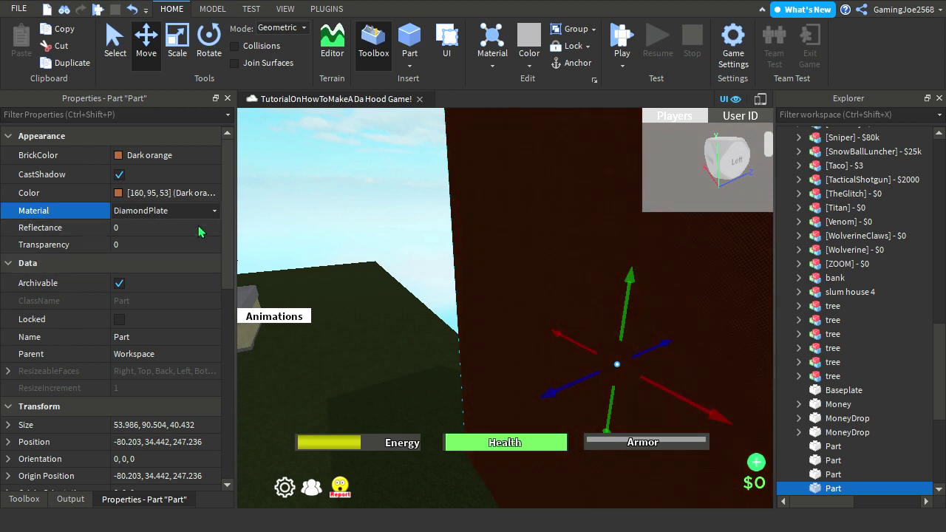
left_click(171, 264)
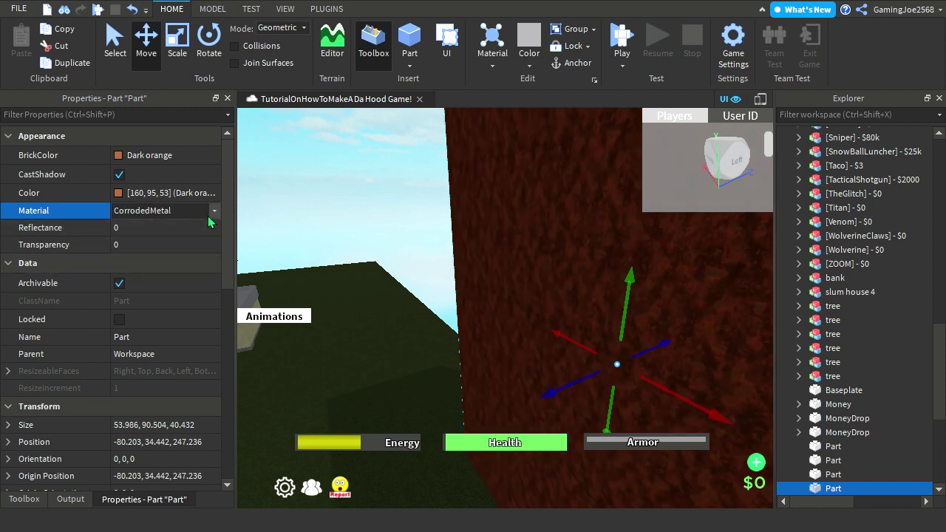
left_click(171, 301)
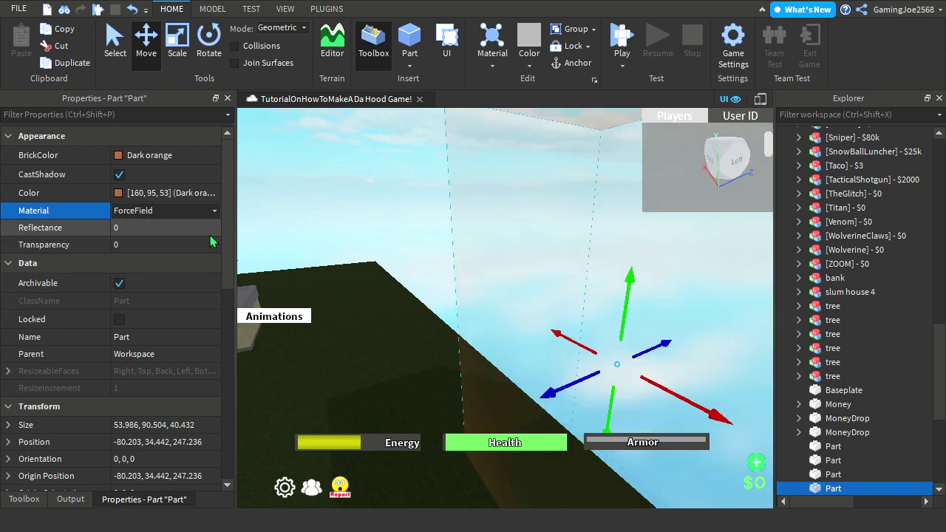
key("Up")
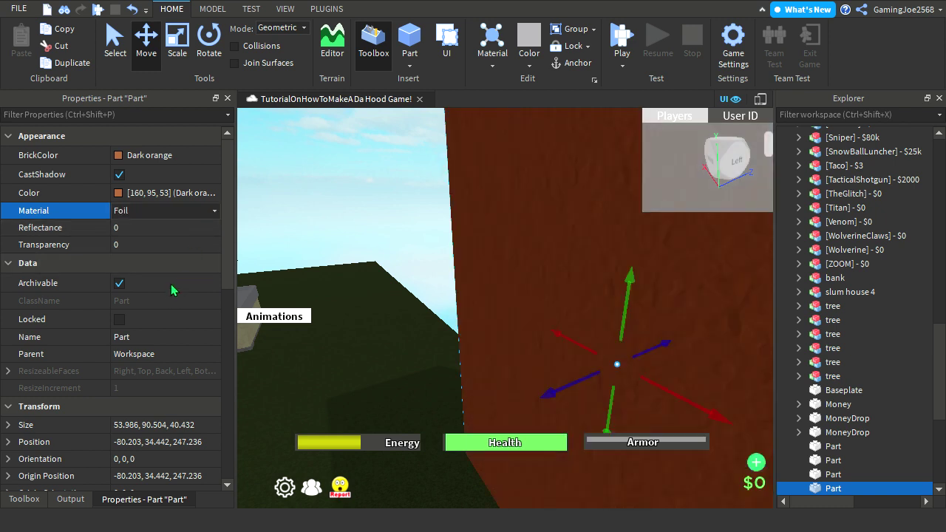
key("Up")
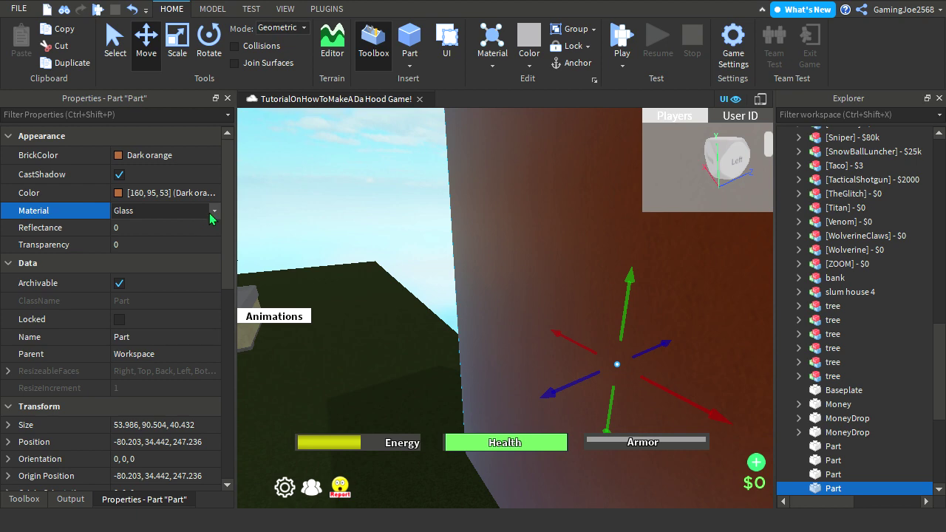
key("Up")
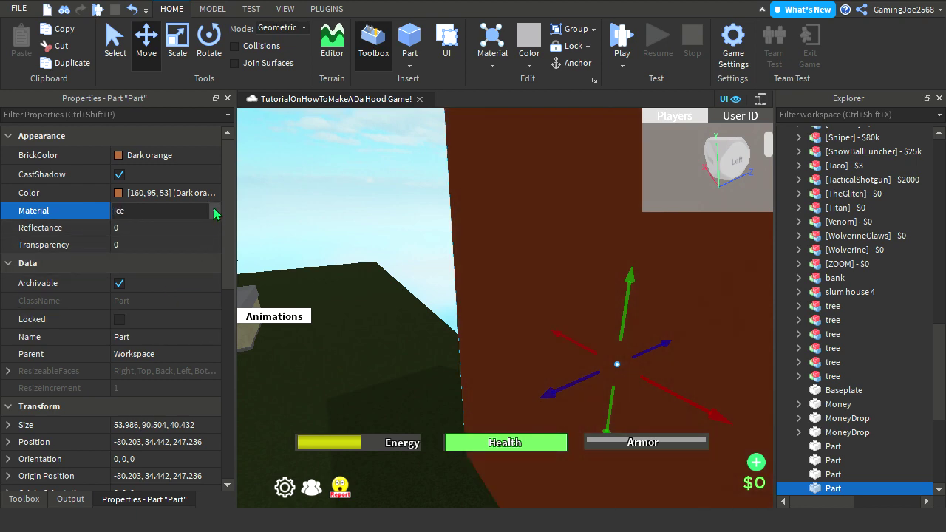
Set the tall block's material to Marble.
left_click(157, 323)
scroll(424, 264, "down", 5)
right_click_drag(443, 279, 424, 269)
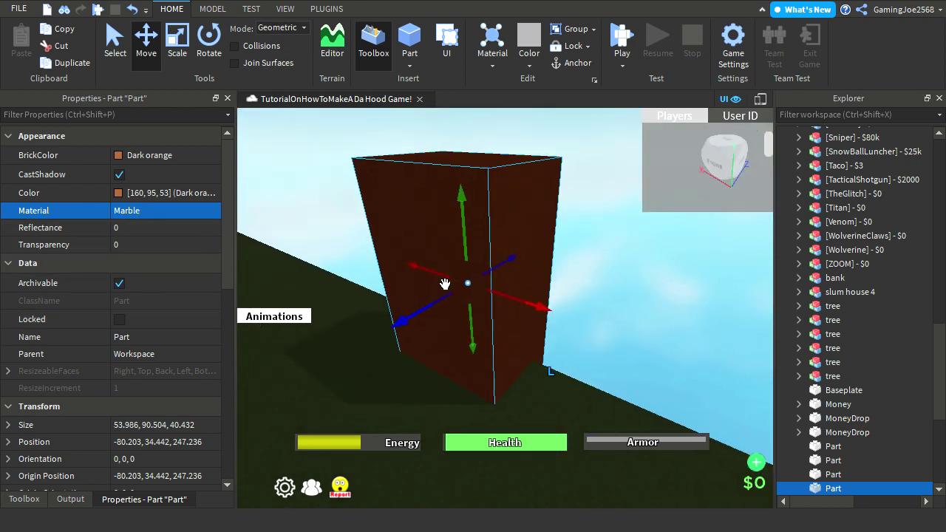
Widen and deepen the brown block to about 80.4 × 90.5 × 63.1 and adjust its position at the baseplate's edge.
left_click(192, 55)
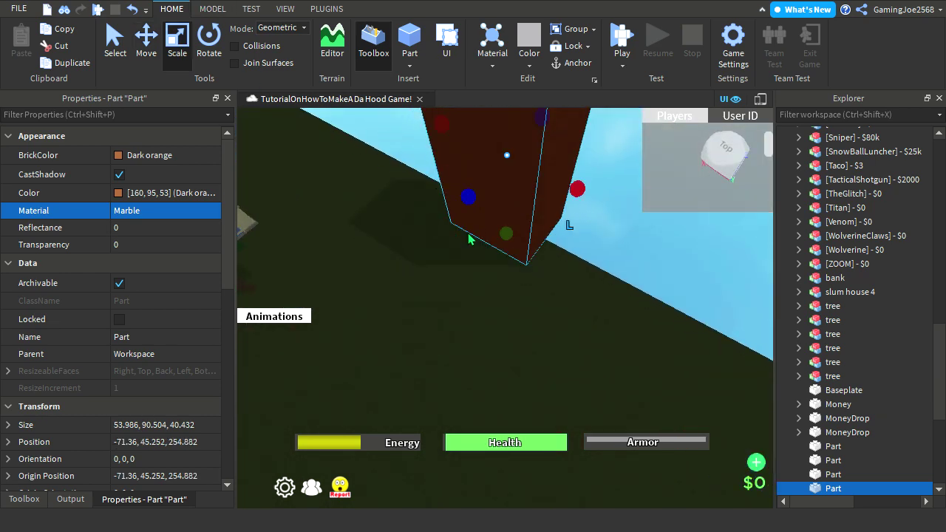
left_click_drag(587, 216, 639, 234)
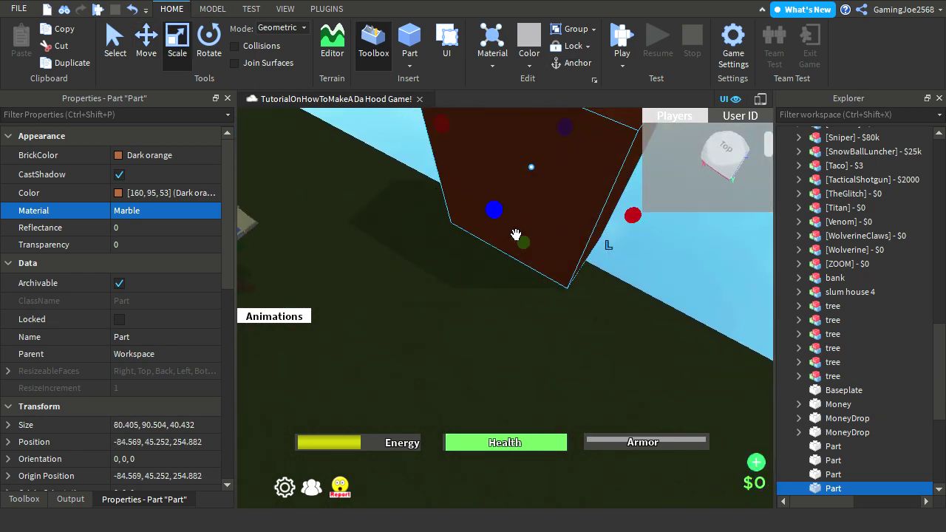
left_click_drag(491, 246, 453, 266)
left_click_drag(441, 231, 411, 278)
right_click_drag(464, 241, 464, 239)
key("a")
left_click_drag(543, 278, 541, 259)
Duplicate the brown block and place the copy beside it along the baseplate's edge at a different height.
key("ctrl+d")
left_click_drag(576, 291, 654, 307)
left_click_drag(591, 230, 588, 247)
right_click_drag(588, 266, 589, 273)
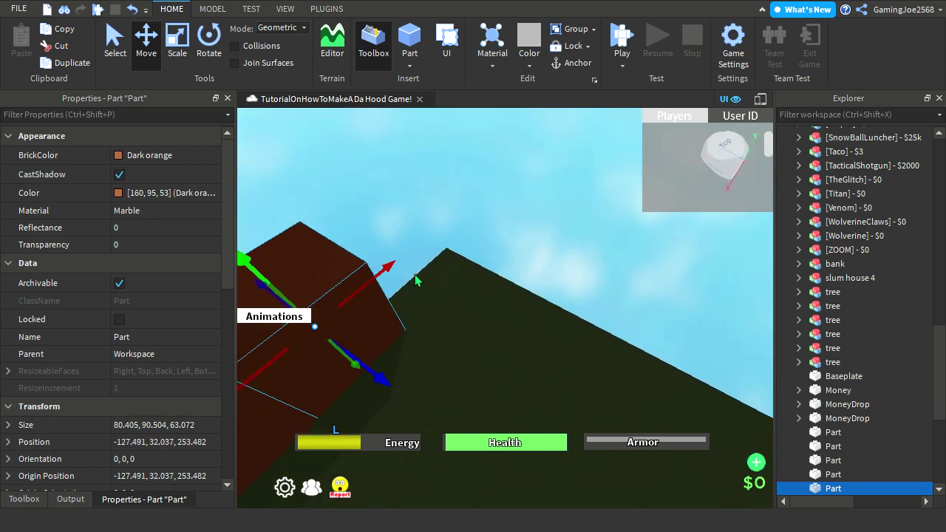
Duplicate the brown block again and place the copy farther along the edge at about -204.3, 45.3, 221.4.
key("a")
key("ctrl+d")
left_click_drag(436, 353, 467, 384)
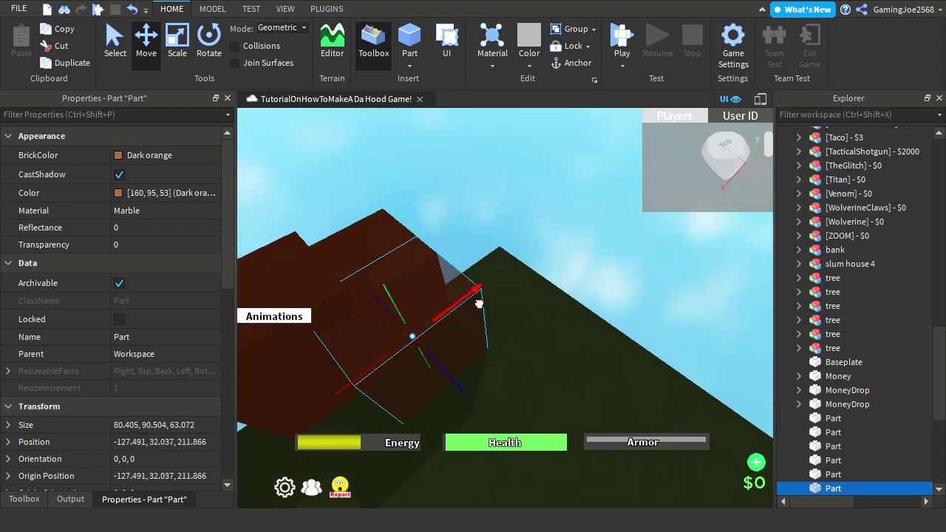
left_click_drag(479, 303, 554, 246)
left_click_drag(495, 240, 491, 207)
right_click_drag(503, 271, 507, 272)
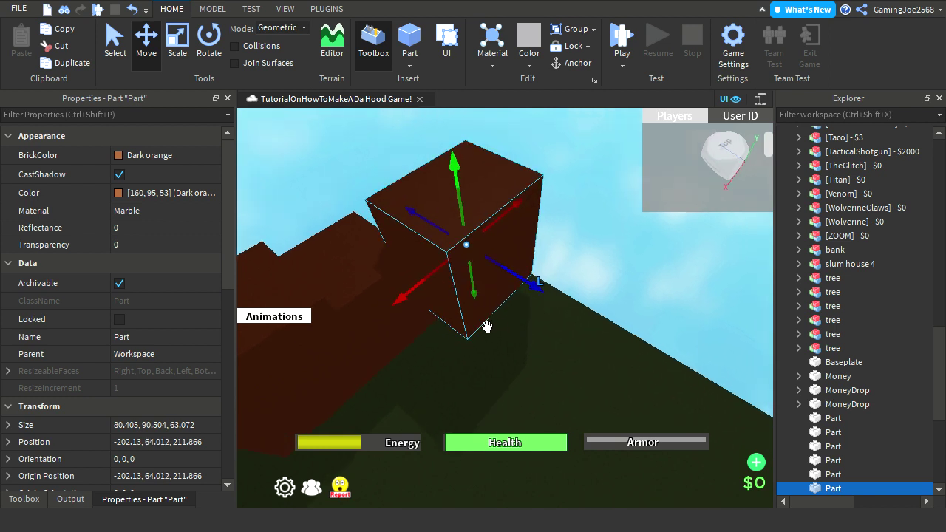
left_click_drag(492, 315, 473, 330)
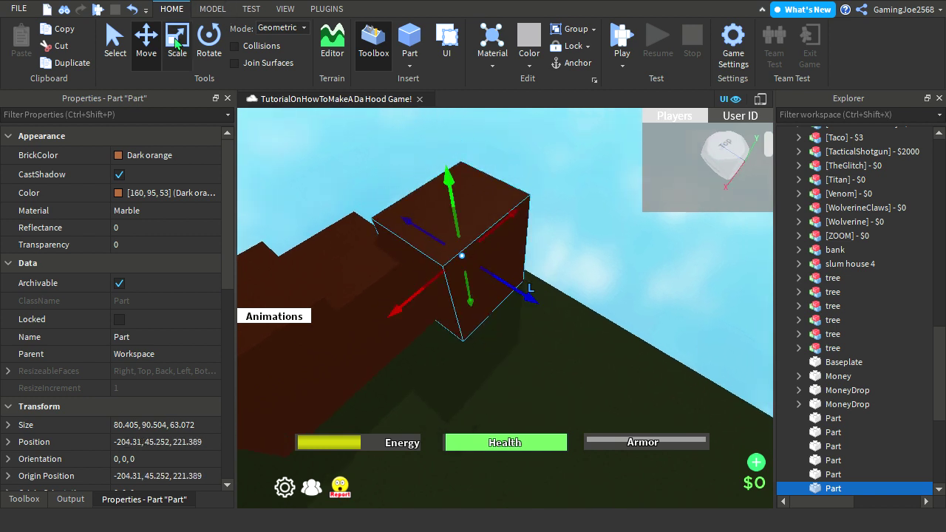
Stretch the newest brown block to a height of about 139.2 and shift it to about -189.7, 24.8, 221.4.
left_click_drag(457, 185, 449, 119)
left_click_drag(495, 304, 460, 332)
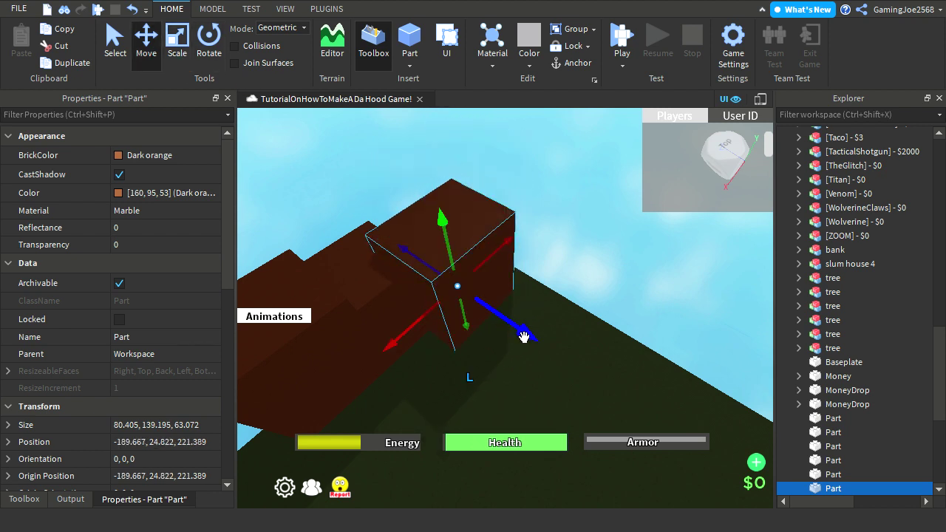
Add two copies of the taller block around the baseplate's corner, raising the last one and extending its depth to about 93.7.
left_click_drag(524, 337, 559, 342)
left_click_drag(525, 276, 542, 258)
right_click_drag(541, 257, 515, 268)
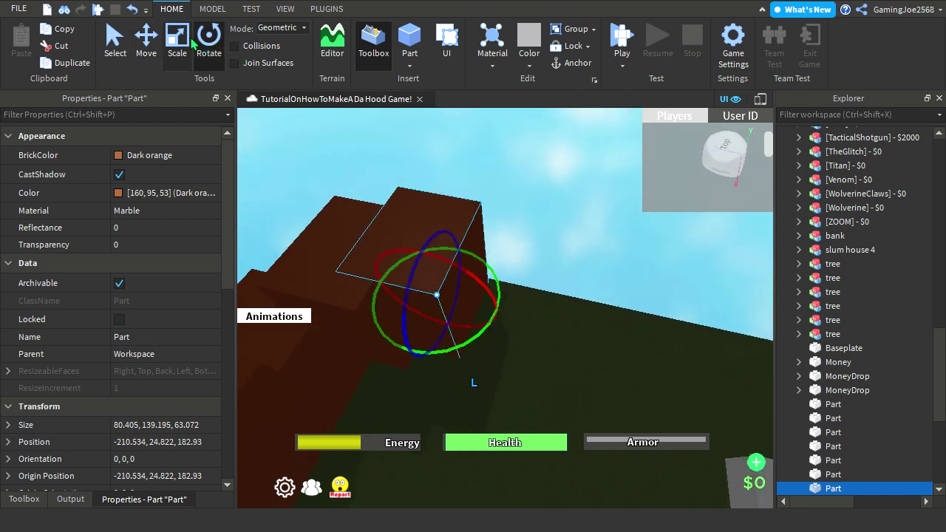
left_click_drag(522, 337, 566, 287)
right_click_drag(566, 287, 566, 287)
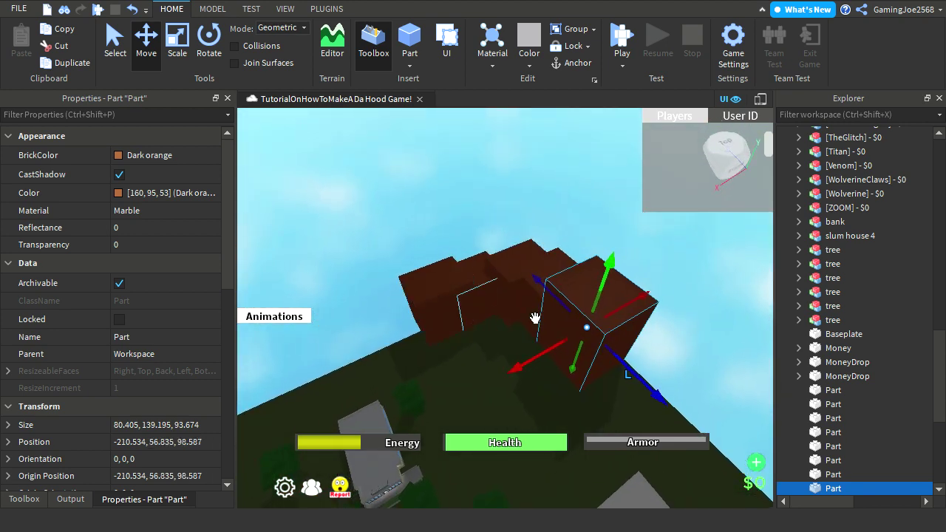
Deselect the brown blocks and review the map layout around the trees, bank and houses.
left_click(462, 323, "ctrl")
left_click(560, 248)
right_click_drag(554, 285, 468, 262)
key("w")
key("s")
key("s")
key("w")
key("w")
key("w")
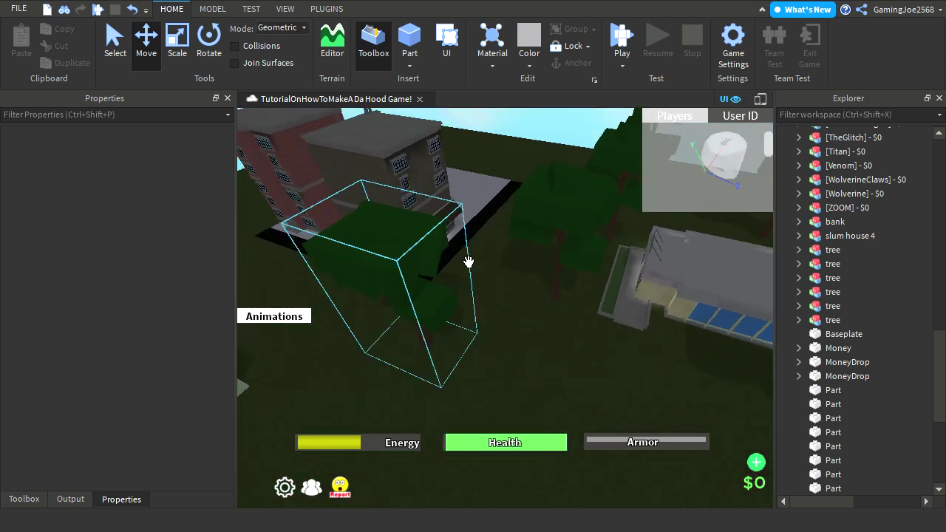
Review the map from above, covering the houses, bank, trees and brown mountain blocks at the baseplate's corner.
right_click_drag(477, 133, 469, 163)
key("w")
scroll(468, 163, "down", 10)
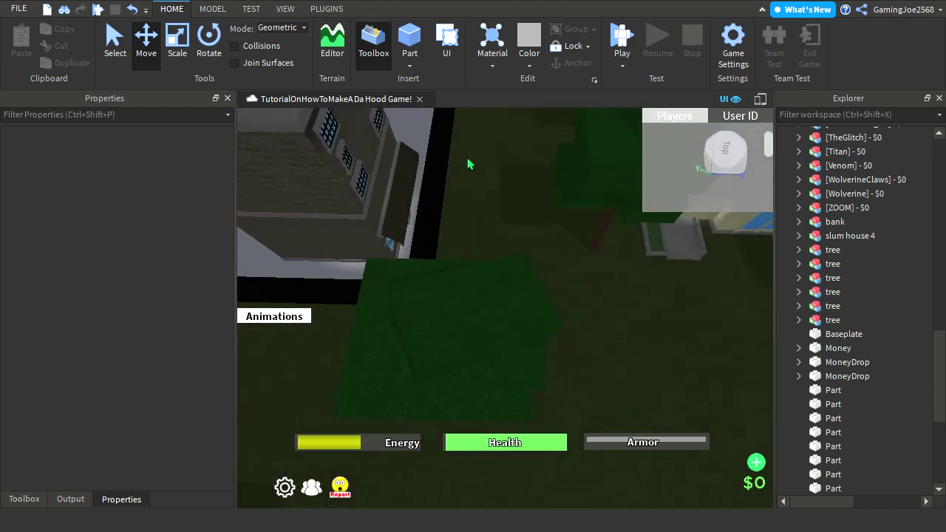
right_click_drag(534, 344, 488, 348)
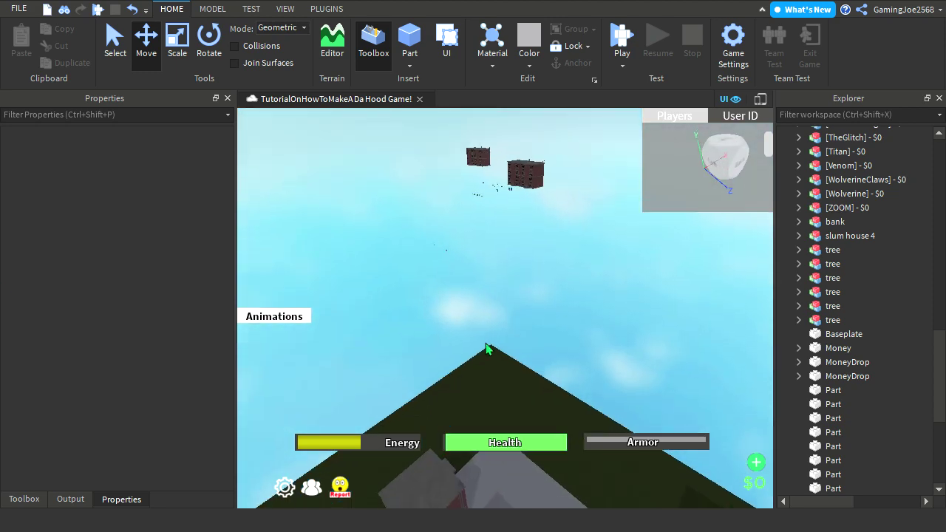
right_click_drag(530, 194, 545, 265)
key("w")
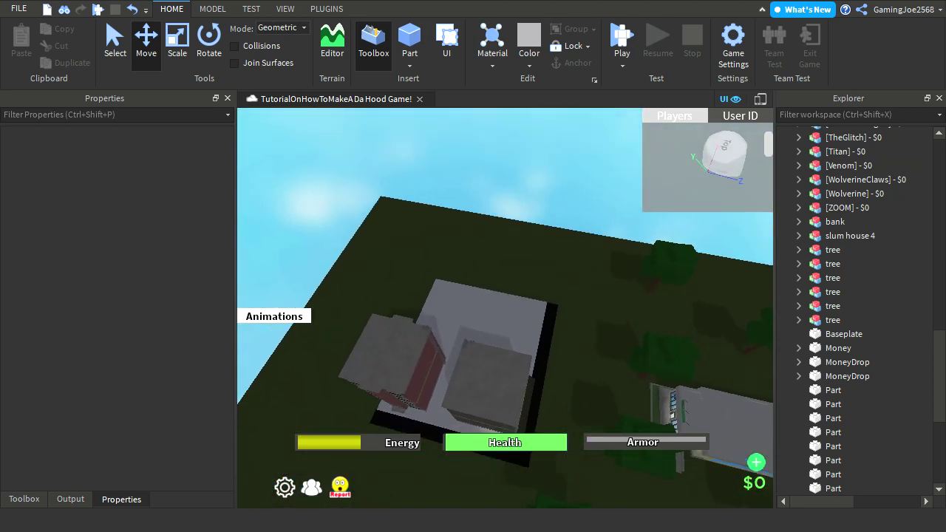
right_click_drag(588, 155, 813, 149)
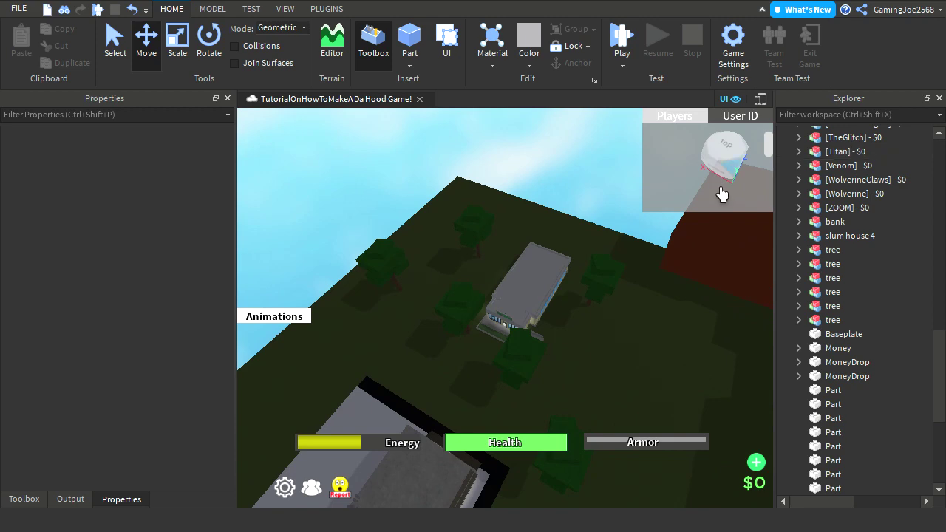
right_click_drag(570, 164, 580, 223)
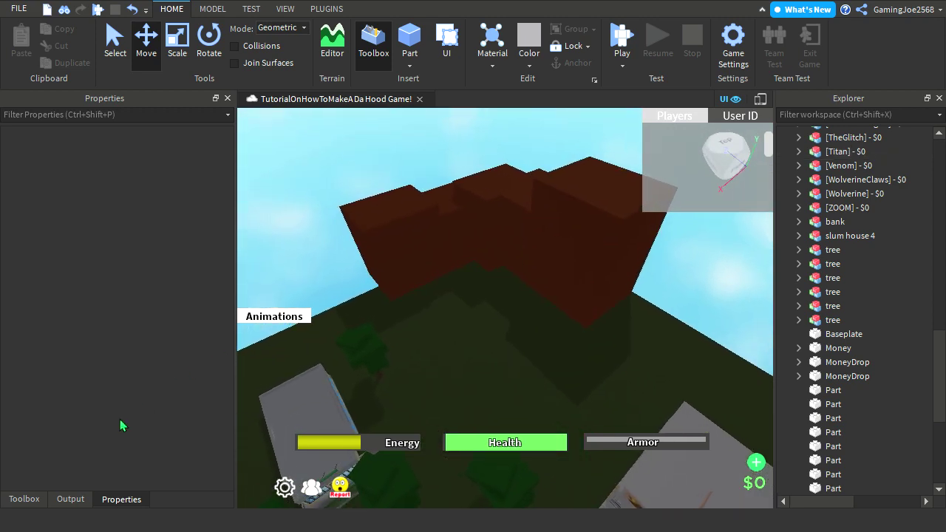
Browse the Toolbox model results for "da hood" for more buildings and items.
left_click(70, 500)
left_click(25, 499)
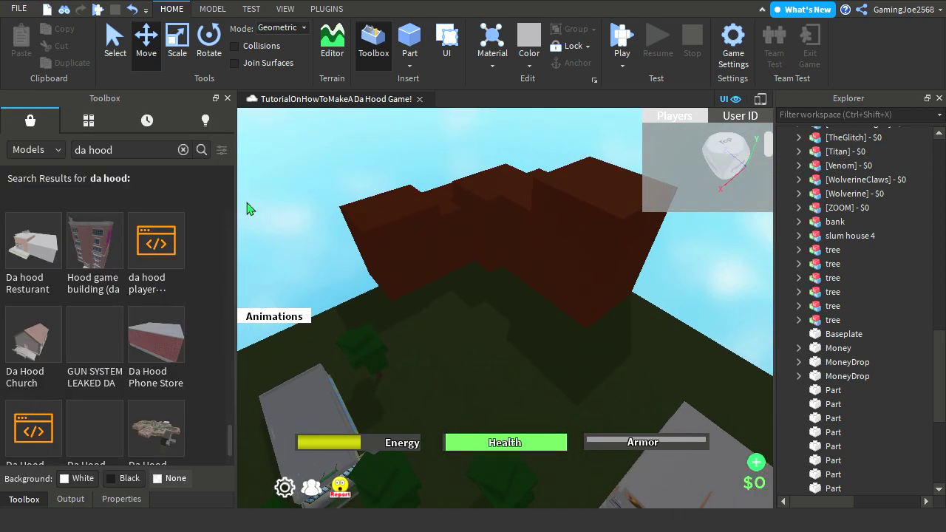
scroll(115, 316, "down", 3)
scroll(113, 317, "up", 3)
mouse_move(99, 351)
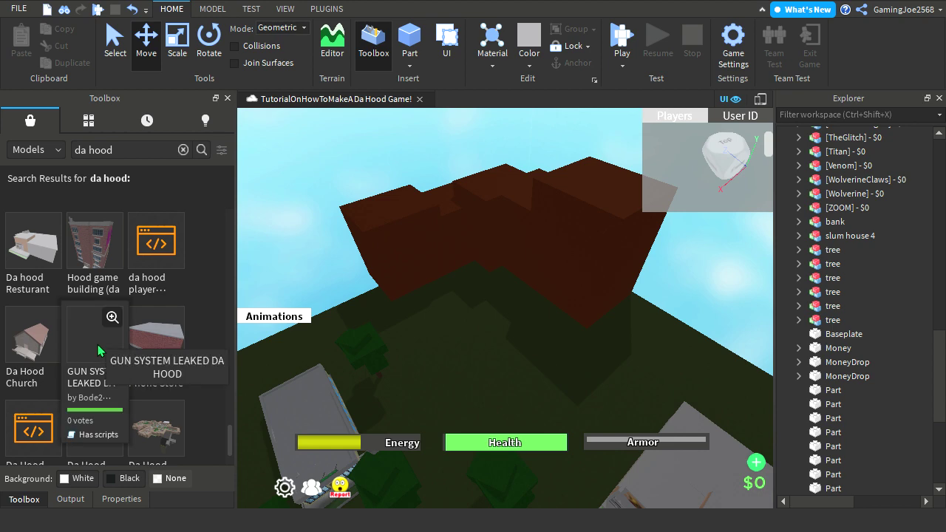
scroll(98, 344, "down", 8)
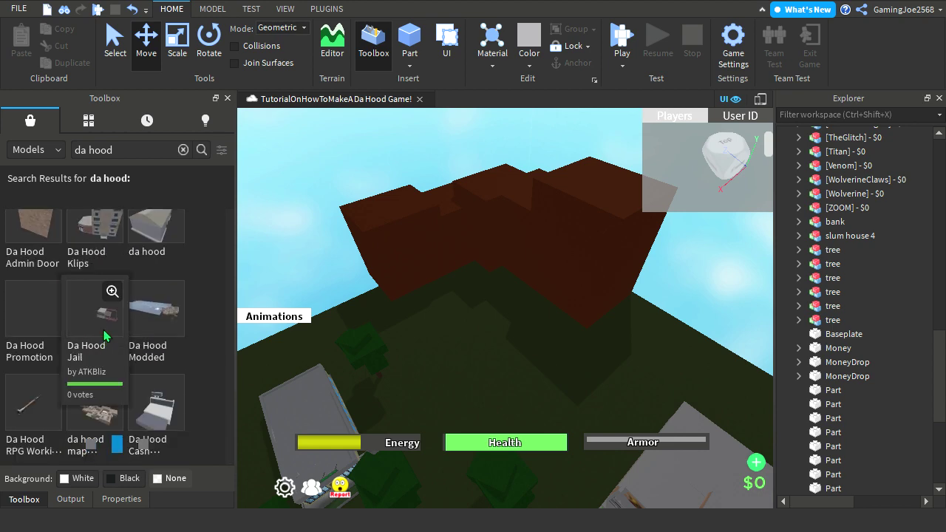
scroll(129, 276, "down", 4)
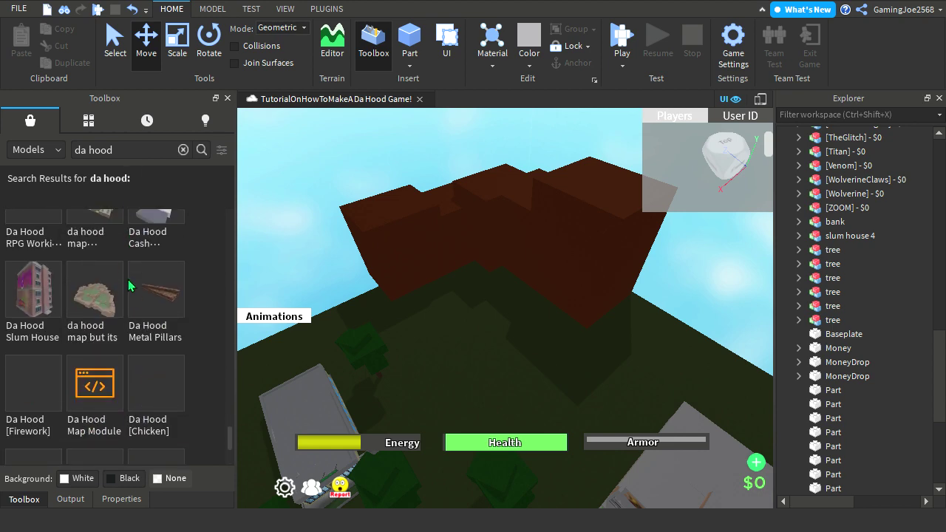
scroll(140, 277, "down", 3)
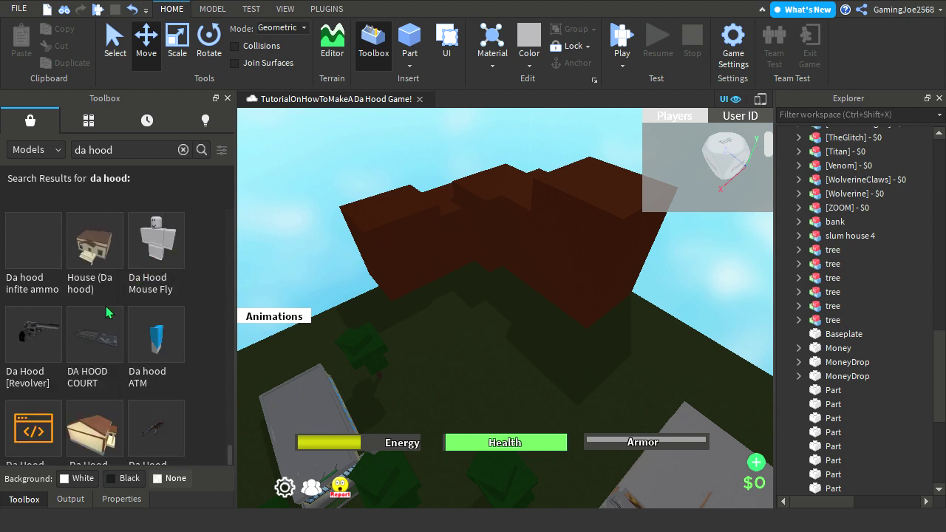
scroll(105, 306, "down", 5)
scroll(110, 310, "down", 3)
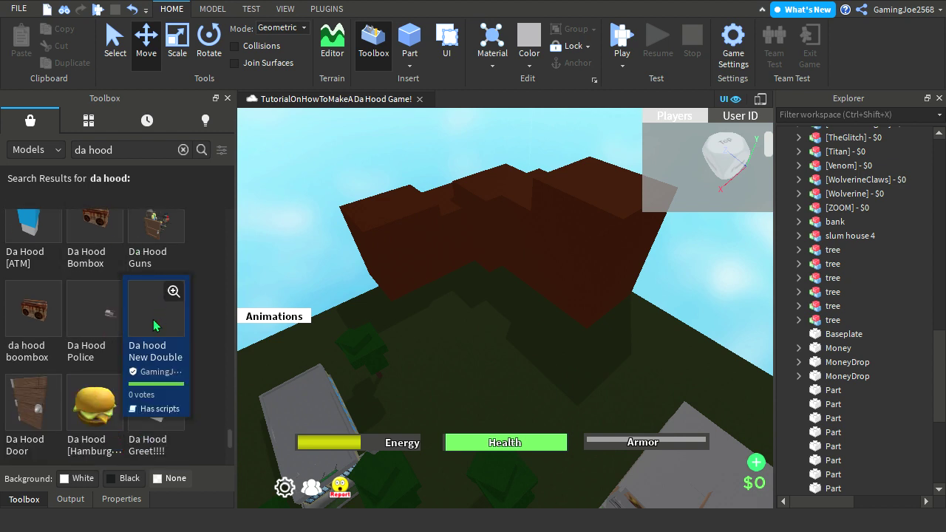
scroll(152, 310, "down", 3)
Insert the "Ungroup meee" model from the My Models collection and delete it from the workspace.
left_click(88, 119)
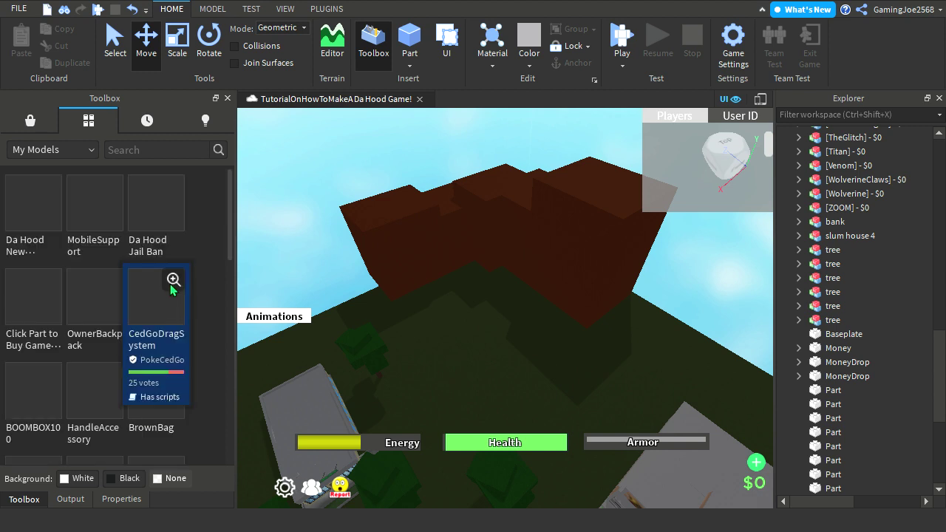
scroll(159, 355, "down", 5)
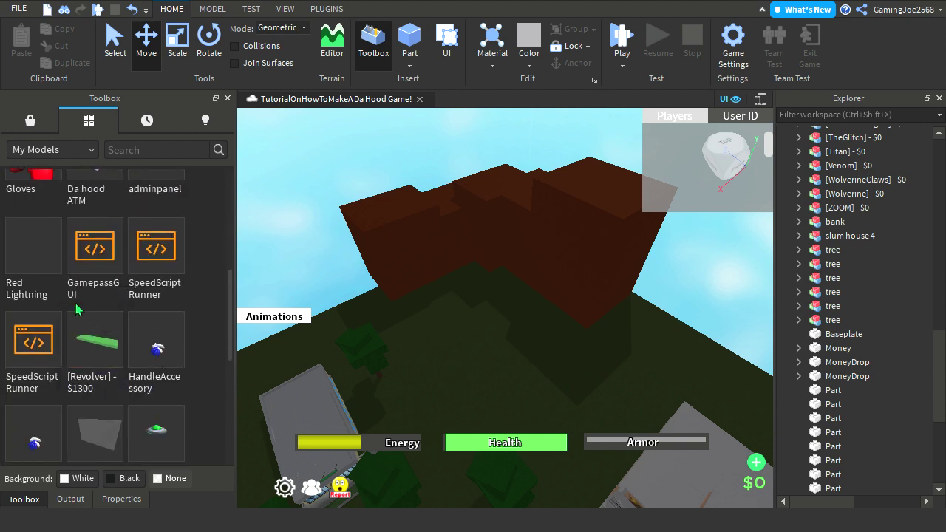
scroll(155, 362, "down", 3)
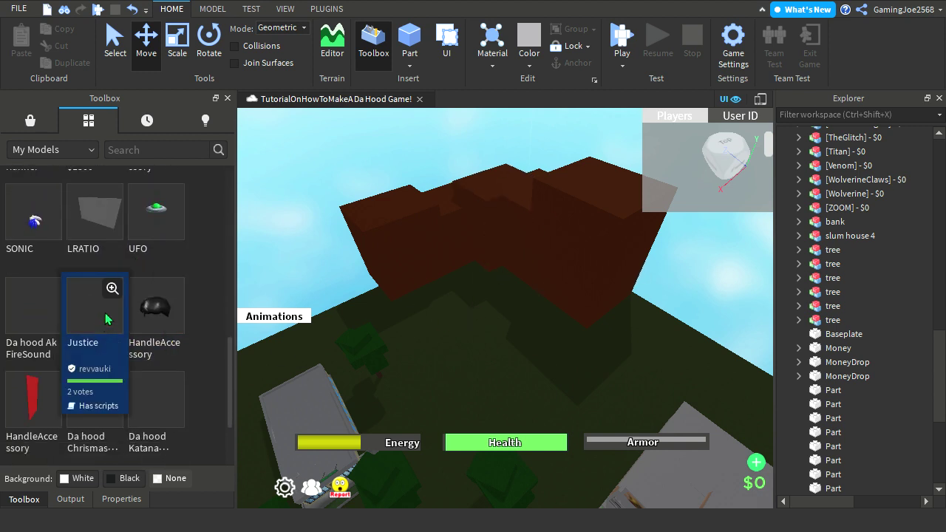
scroll(180, 303, "down", 6)
left_click(156, 235)
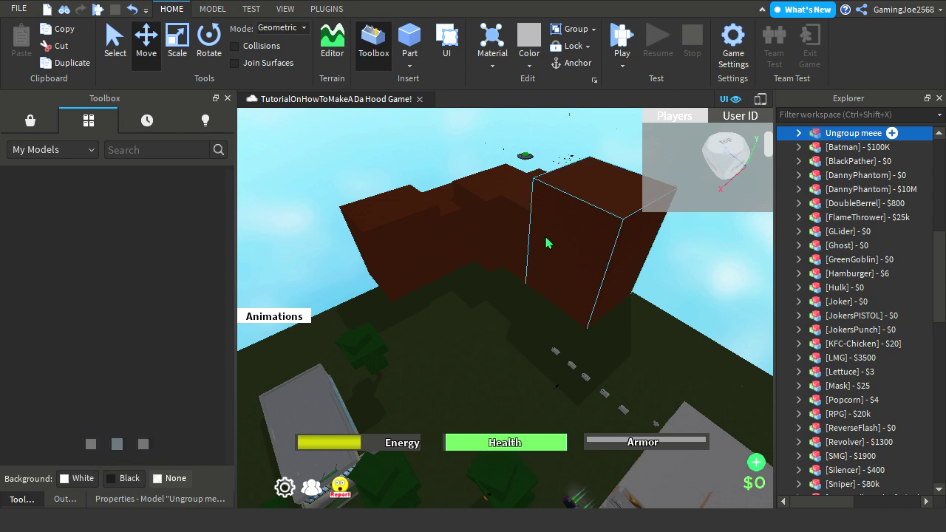
key("Delete")
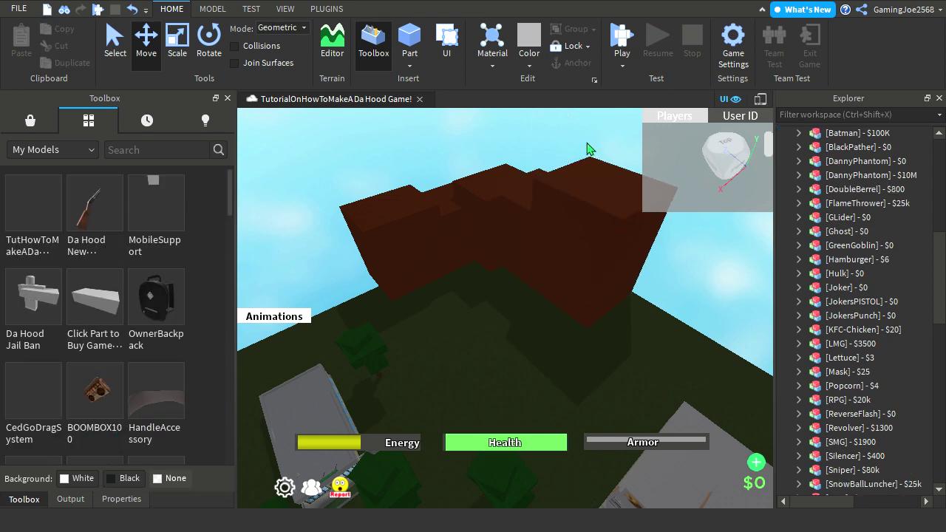
Inspect the buildings around the trees up close and look through the My Models collection.
key("w")
right_click_drag(392, 241, 337, 234)
key("w")
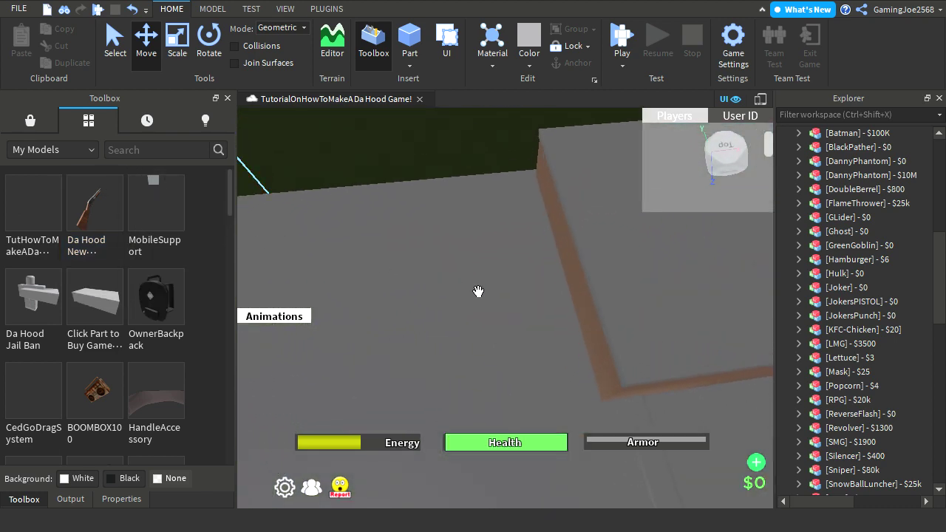
right_click_drag(395, 206, 344, 225)
key("s")
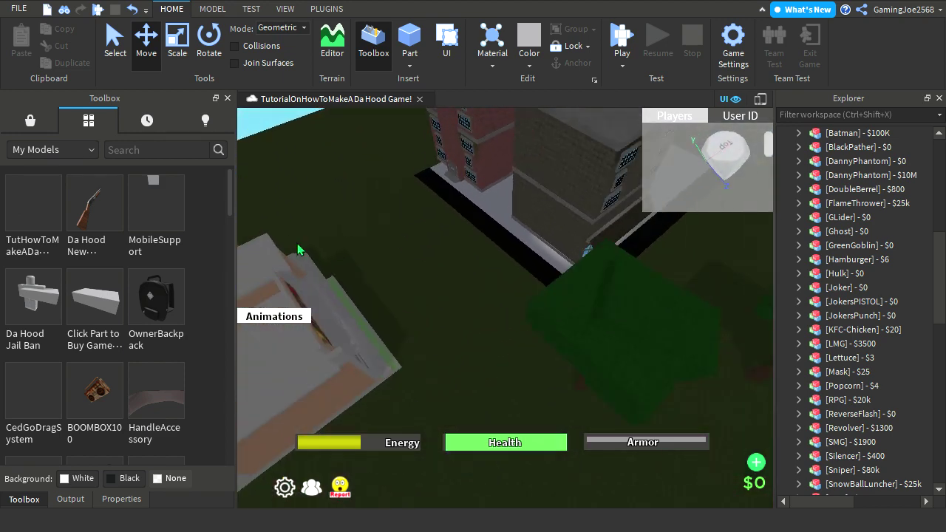
scroll(111, 290, "down", 10)
scroll(115, 285, "down", 7)
scroll(122, 280, "up", 7)
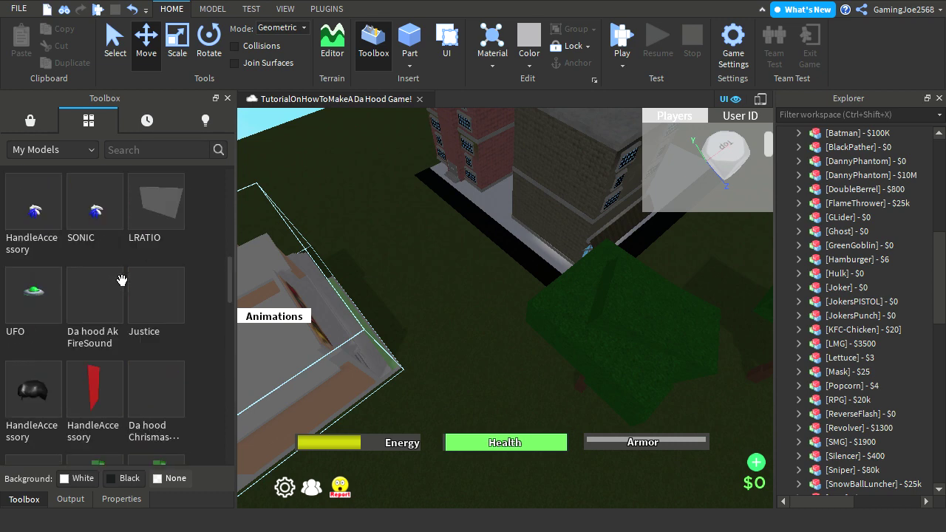
scroll(122, 280, "up", 10)
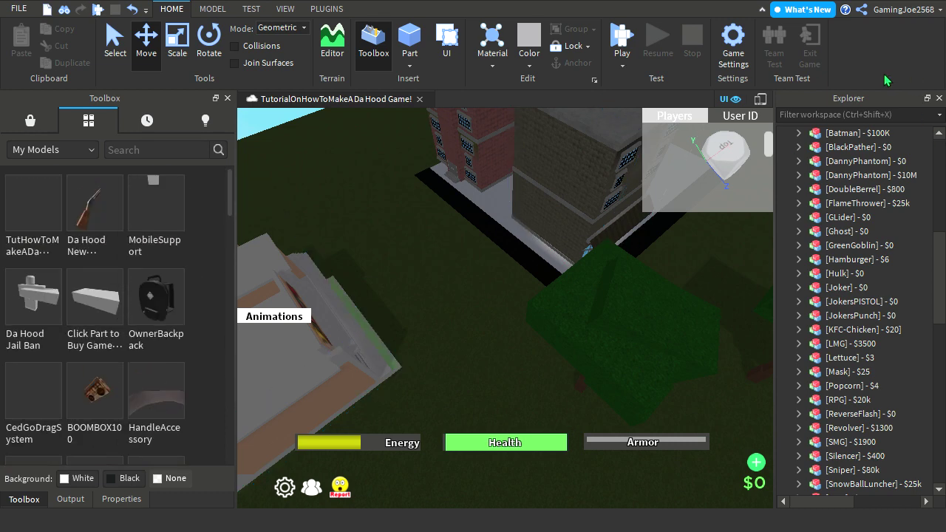